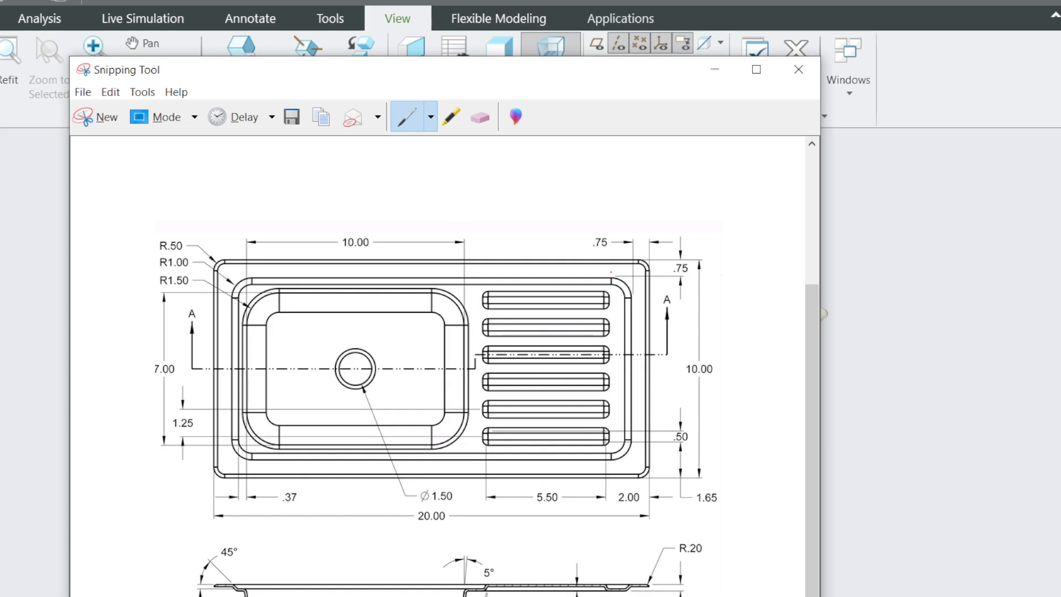
# Look over the finished sink model without the reference drawing and switch to the PRT0002.PRT part window
pyautogui.click(714, 69)
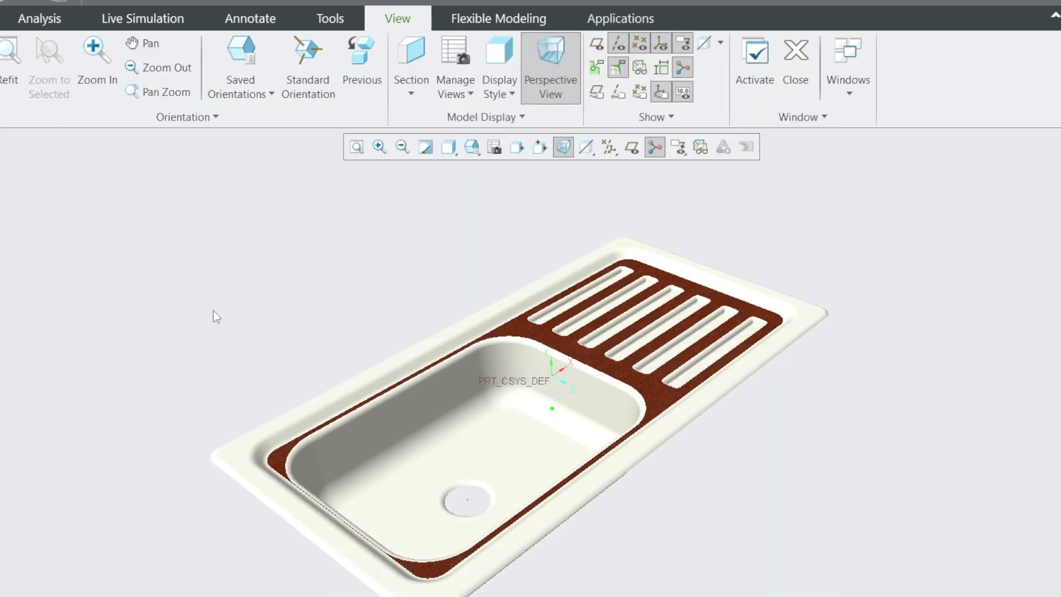
pyautogui.scroll(-3, 685, 438)
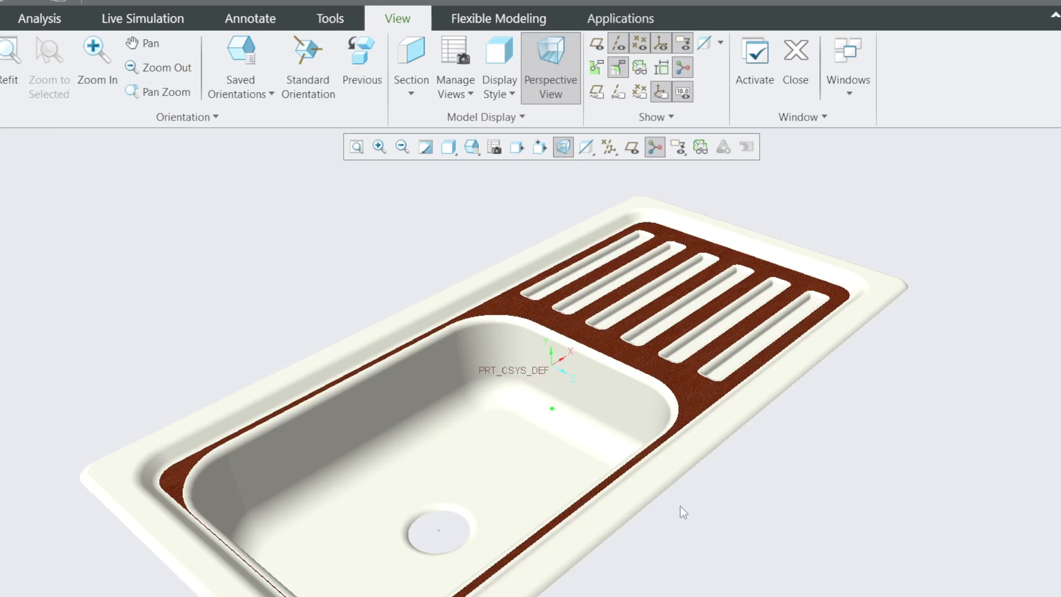
pyautogui.moveTo(680, 511)
pyautogui.mouseDown(button='middle')
pyautogui.moveTo(628, 434)
pyautogui.moveTo(625, 454)
pyautogui.moveTo(606, 433)
pyautogui.moveTo(672, 502)
pyautogui.mouseUp(button='middle')
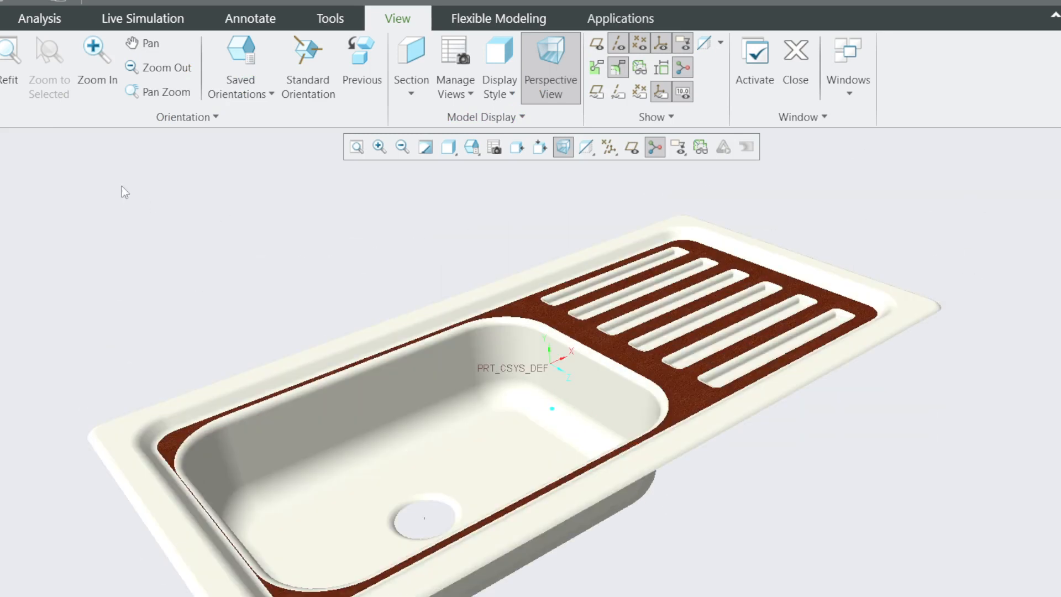
pyautogui.click(21, 3)
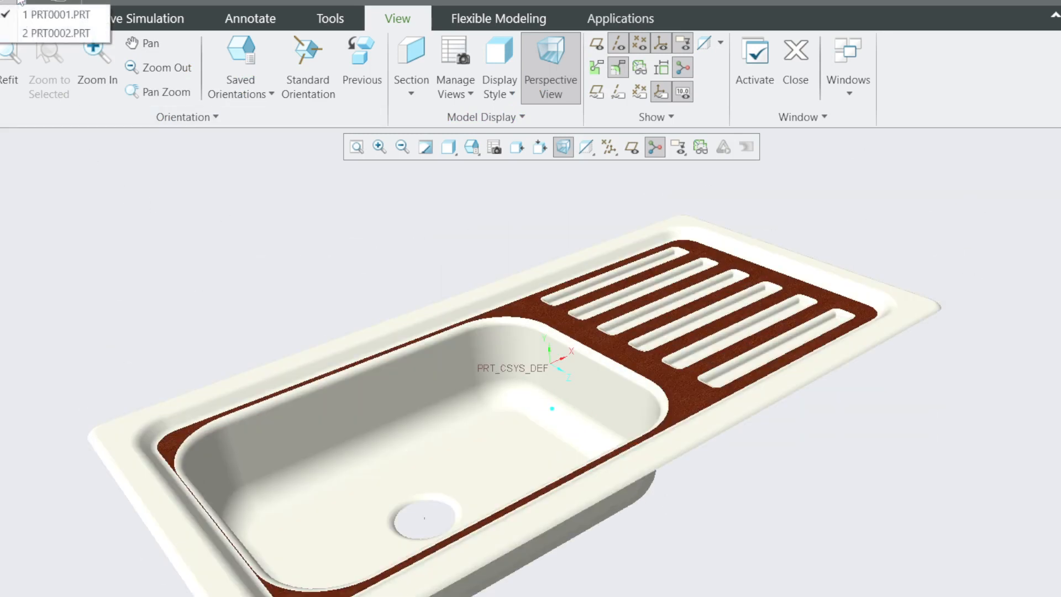
pyautogui.click(83, 29)
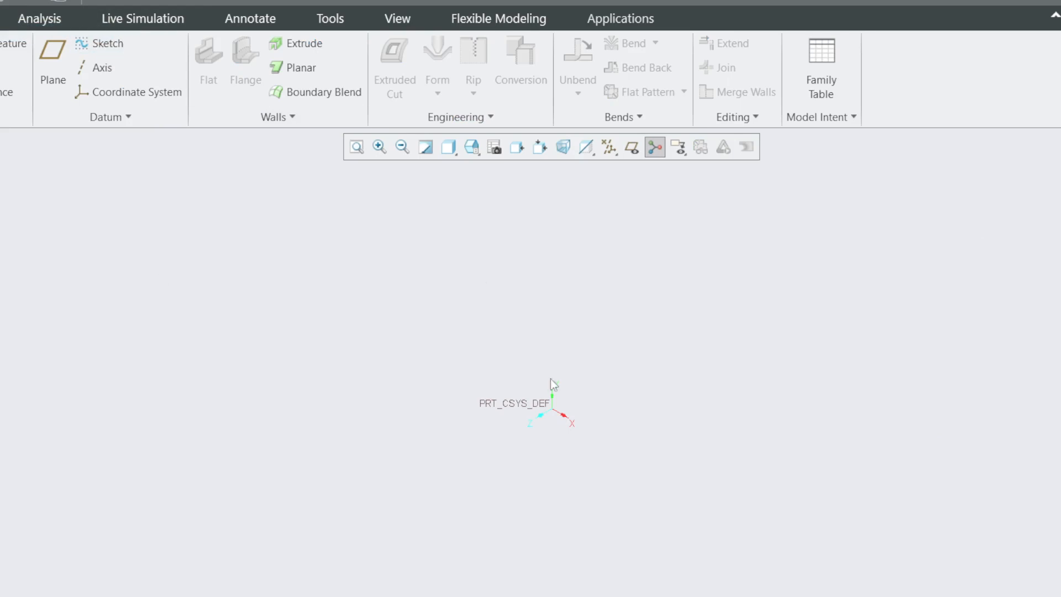
# Mark the 20.00 and 10.00 overall dimensions on the sink reference drawing in Snipping Tool
pyautogui.hotkey('alt', 'Tab')
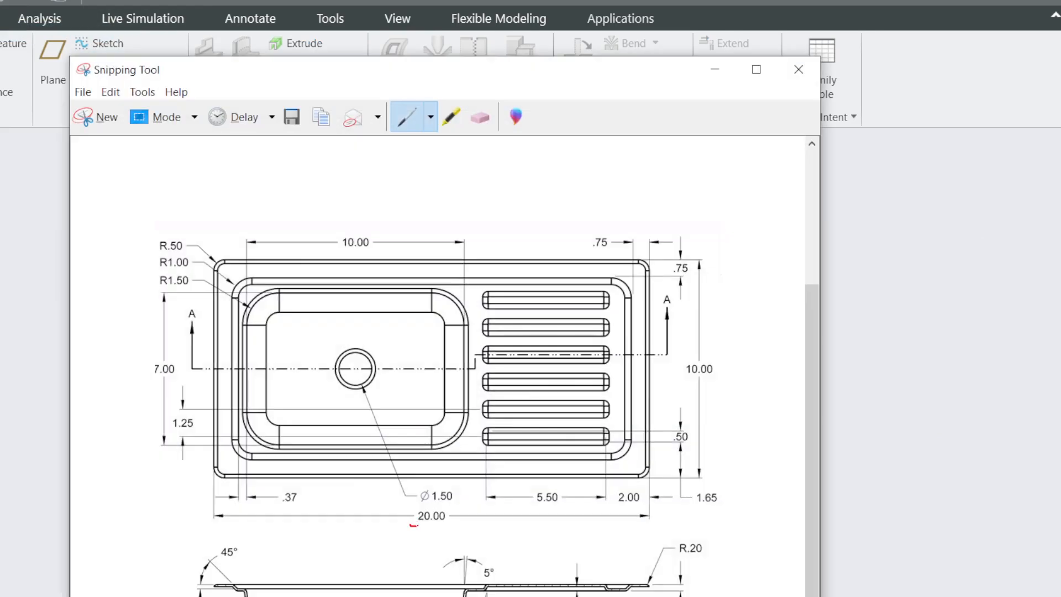
pyautogui.moveTo(716, 355); pyautogui.dragTo(714, 380)
pyautogui.click(732, 77)
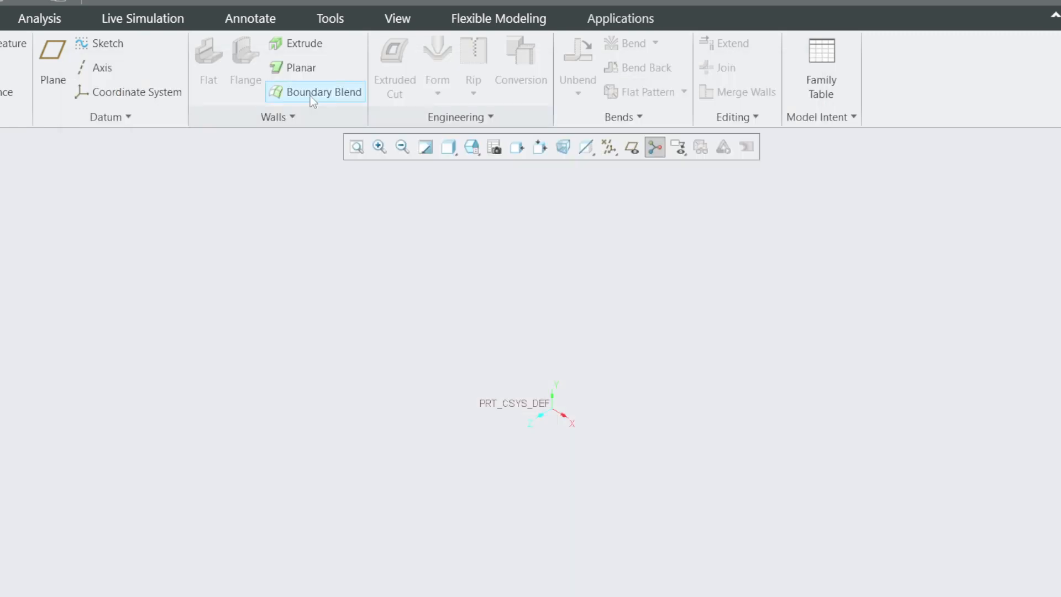
# Start a Planar wall and sketch a center rectangle about 179 by 70 around the coordinate system origin
pyautogui.click(302, 70)
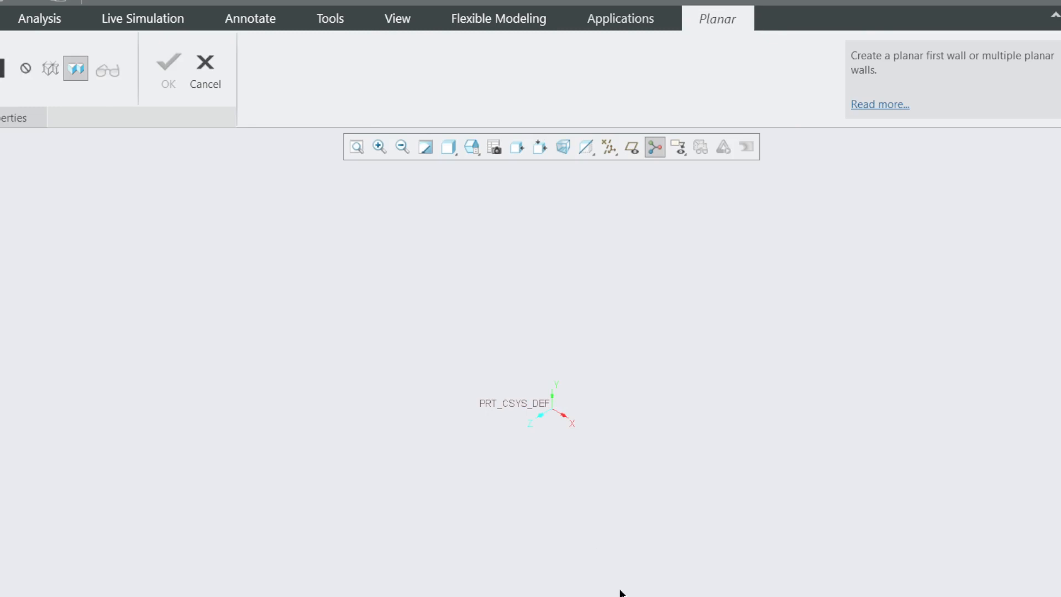
pyautogui.hotkey('alt', 'Tab')
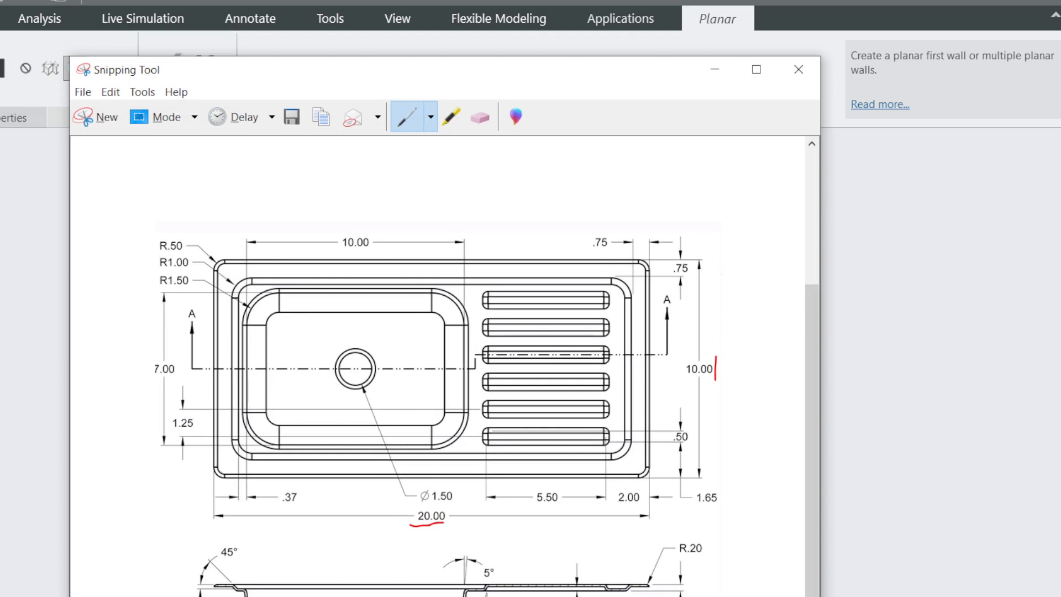
pyautogui.hotkey('alt', 'Tab')
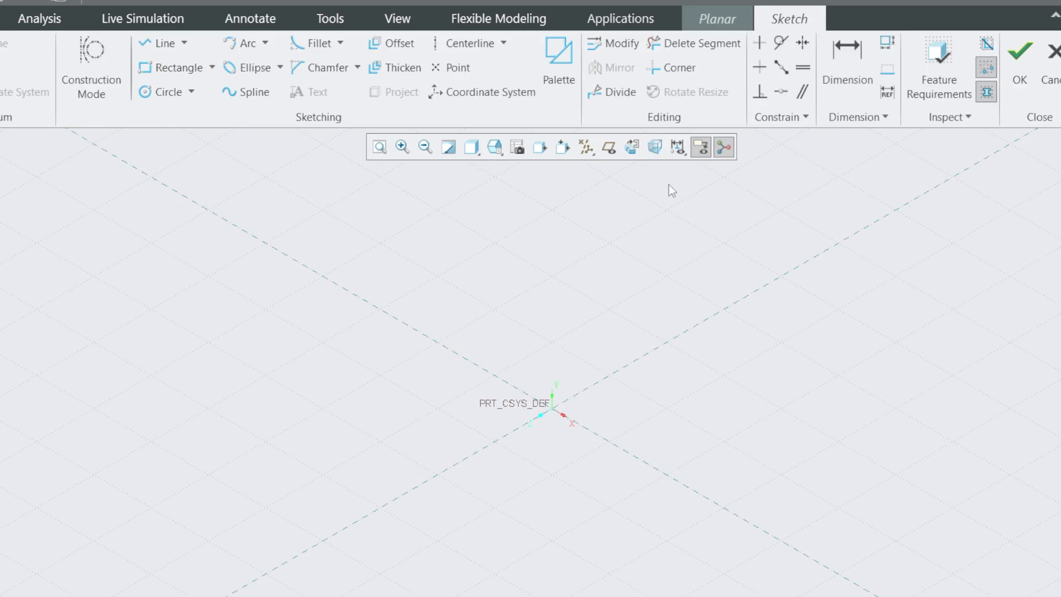
pyautogui.click(645, 148)
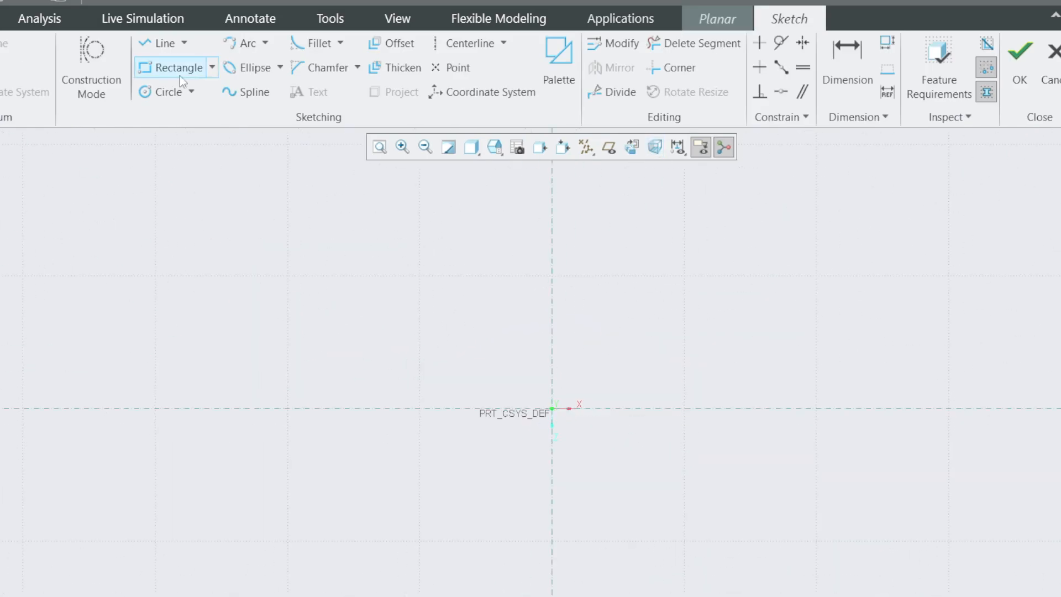
pyautogui.click(211, 68)
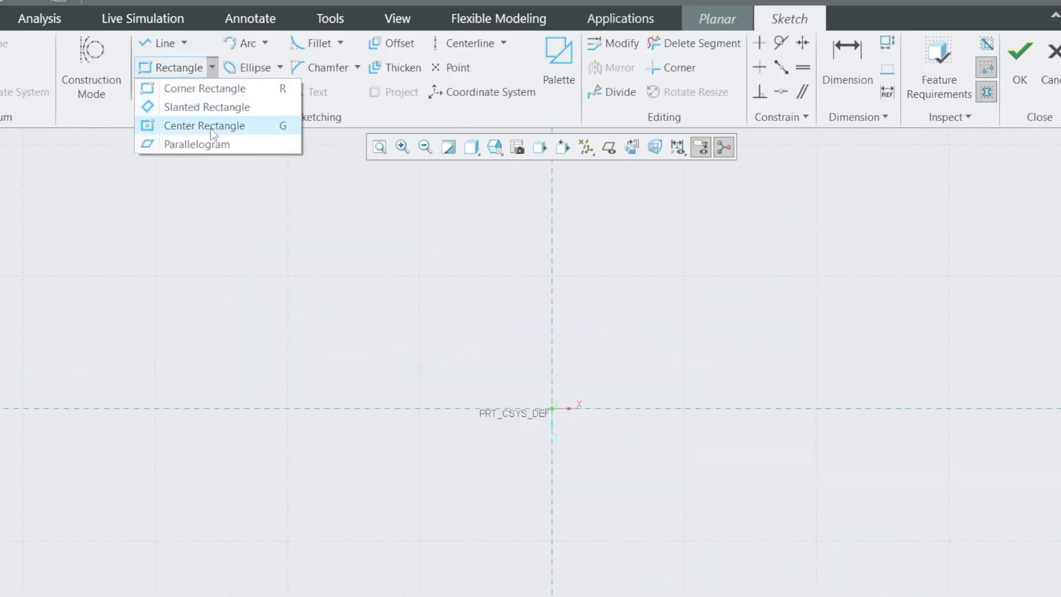
pyautogui.click(231, 126)
pyautogui.click(552, 409)
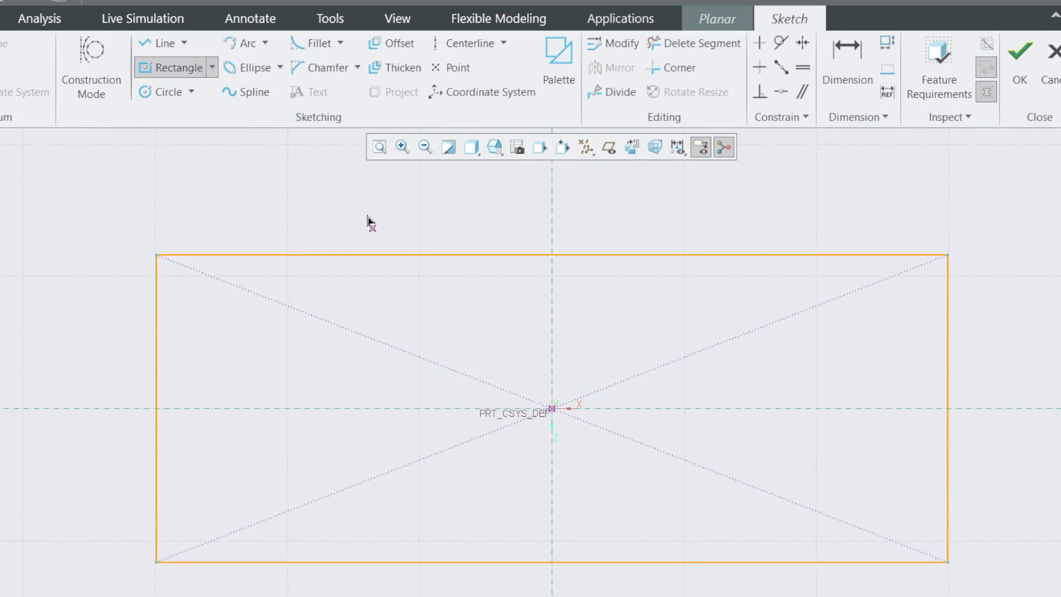
# Set the rectangle's width to 20 and its height to 10, and complete the planar wall
pyautogui.click(831, 55)
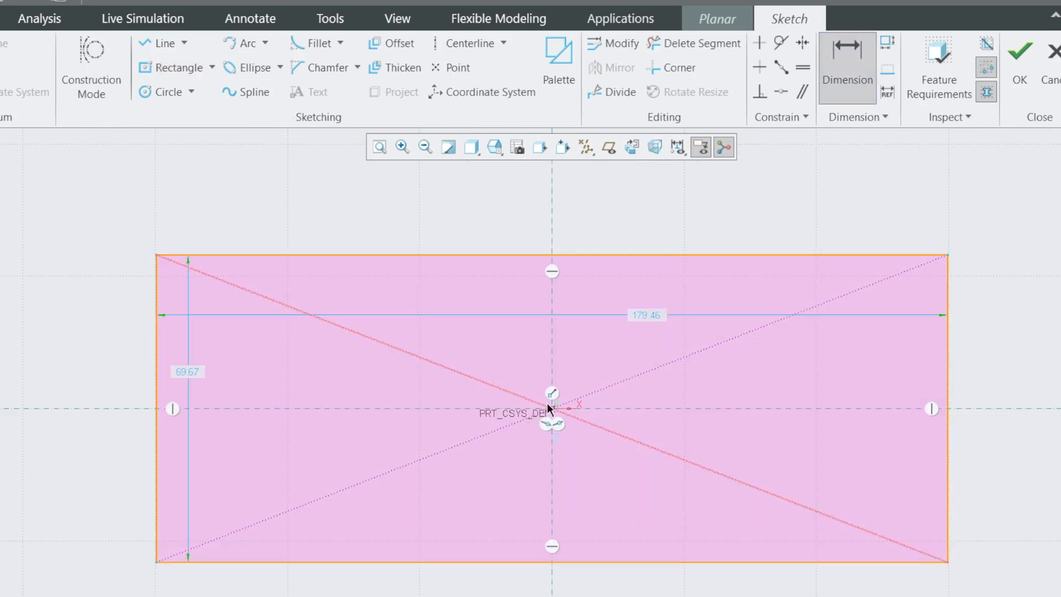
pyautogui.doubleClick(651, 316)
pyautogui.write('20')
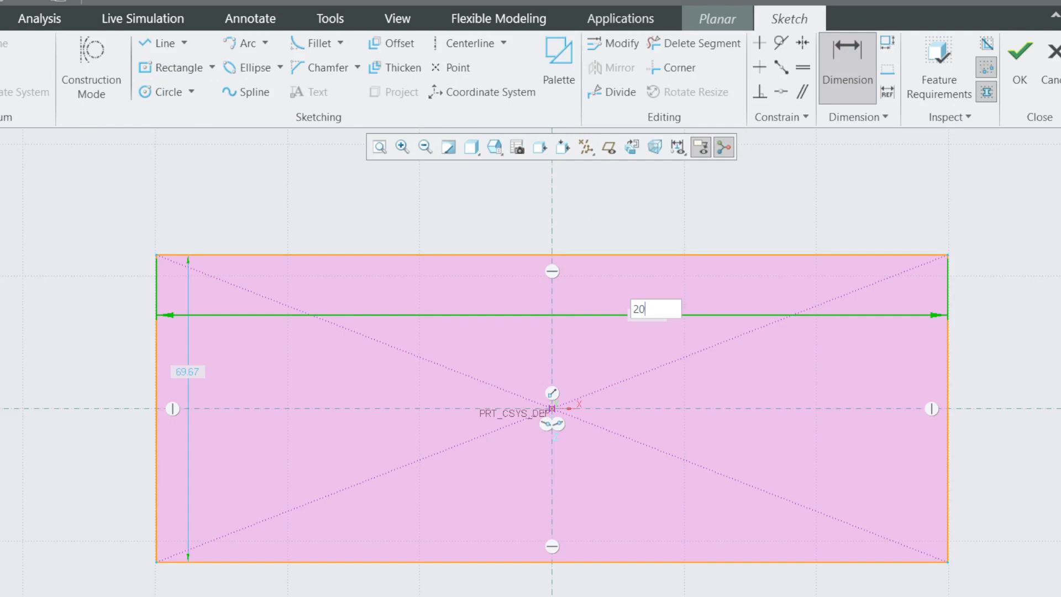
pyautogui.press('Return')
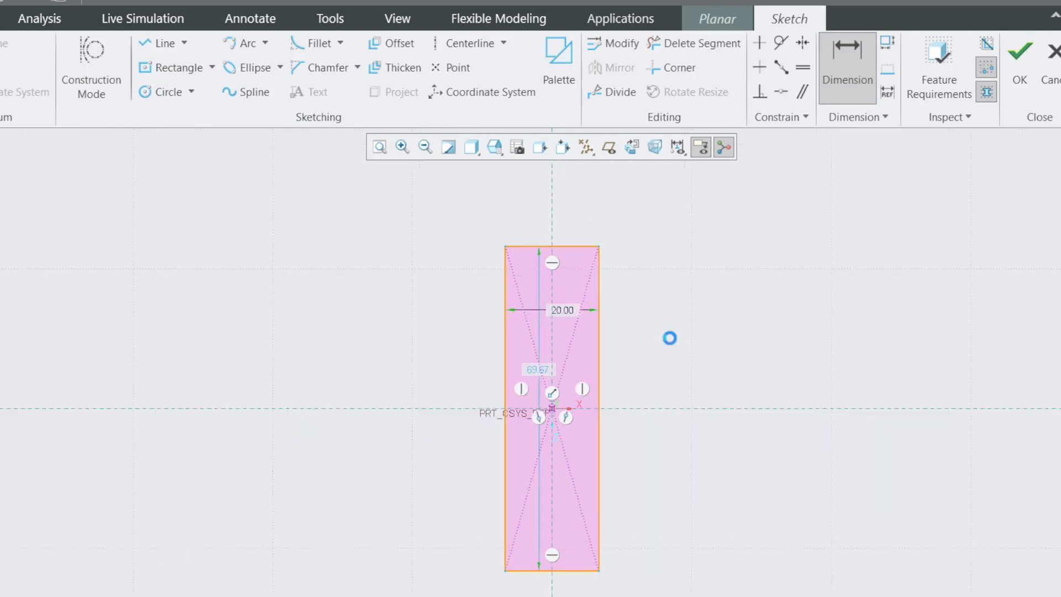
pyautogui.doubleClick(528, 355)
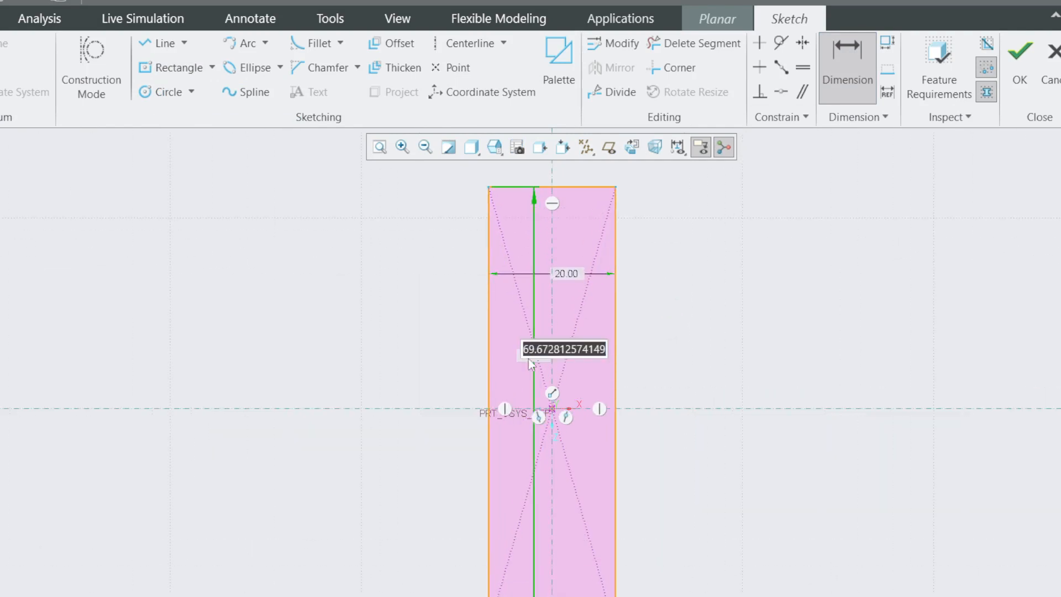
pyautogui.write('10')
pyautogui.press('Return')
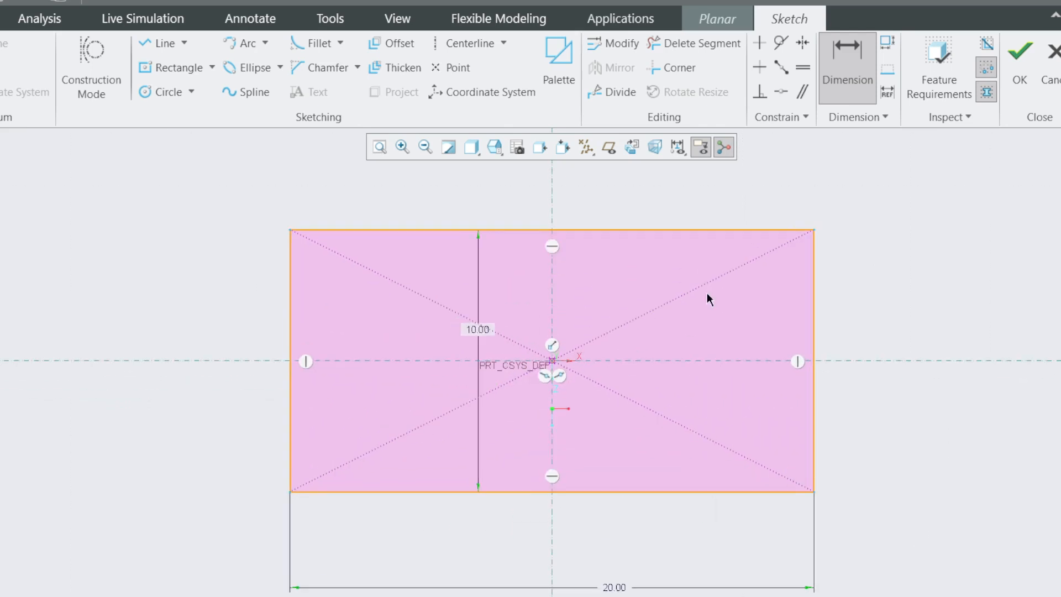
pyautogui.click(1019, 61)
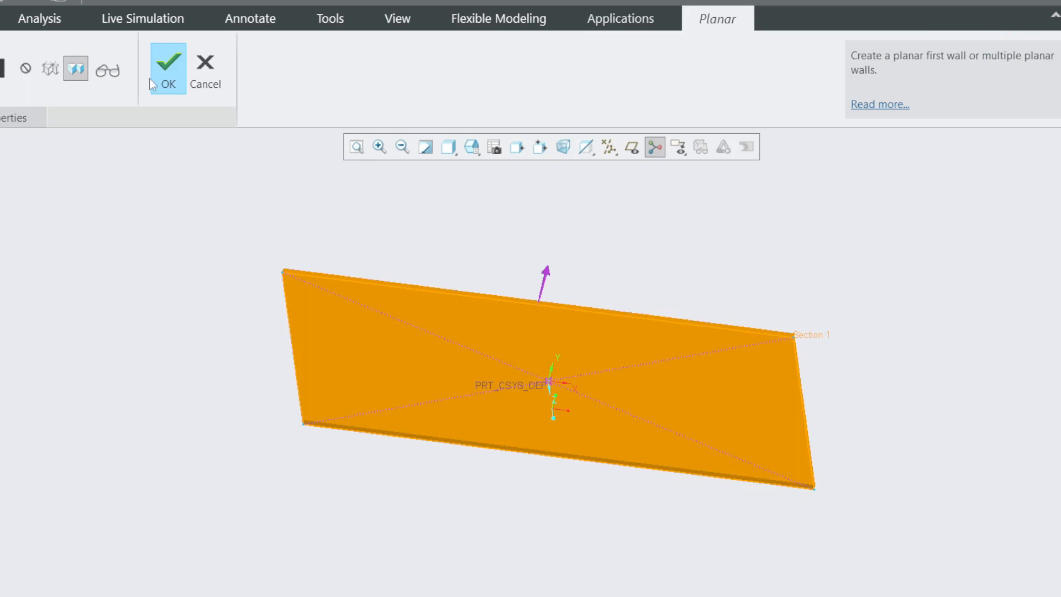
pyautogui.click(167, 72)
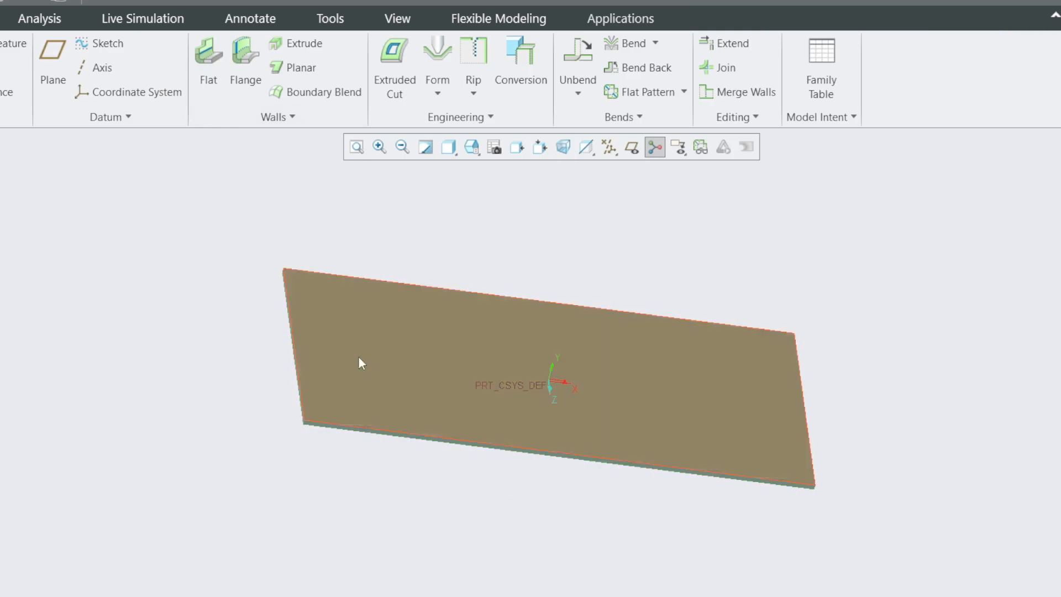
# Underline both .75 edge offsets on the reference drawing in Snipping Tool and erase the stray stroke near the section view
pyautogui.moveTo(298, 462)
pyautogui.mouseDown(button='middle')
pyautogui.moveTo(273, 454)
pyautogui.moveTo(283, 483)
pyautogui.mouseUp(button='middle')
pyautogui.hotkey('alt', 'Tab')
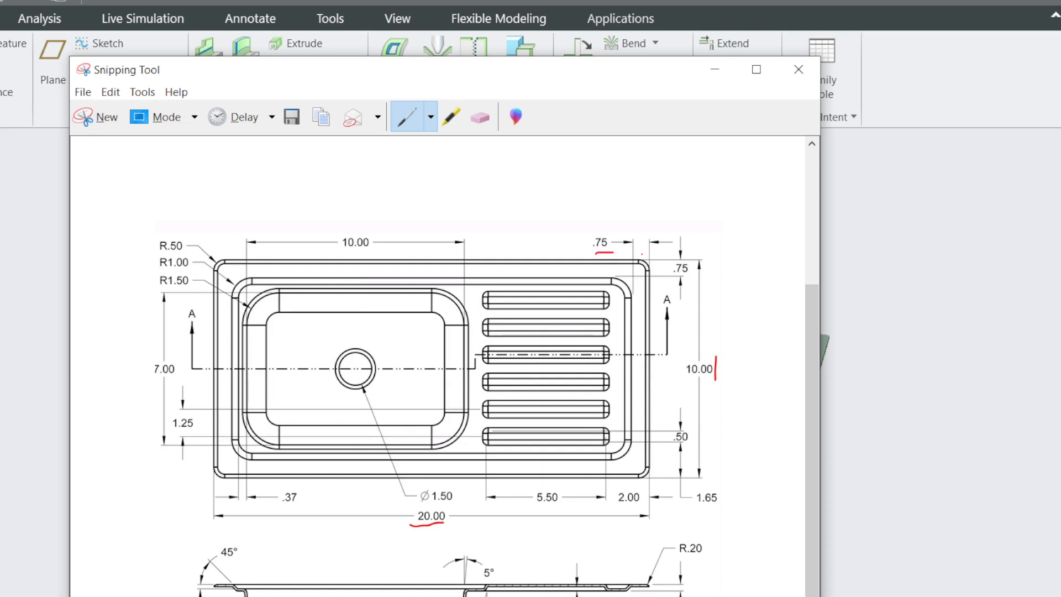
pyautogui.moveTo(672, 275); pyautogui.dragTo(691, 279)
pyautogui.moveTo(250, 584); pyautogui.dragTo(231, 582)
pyautogui.click(480, 117)
pyautogui.click(239, 584)
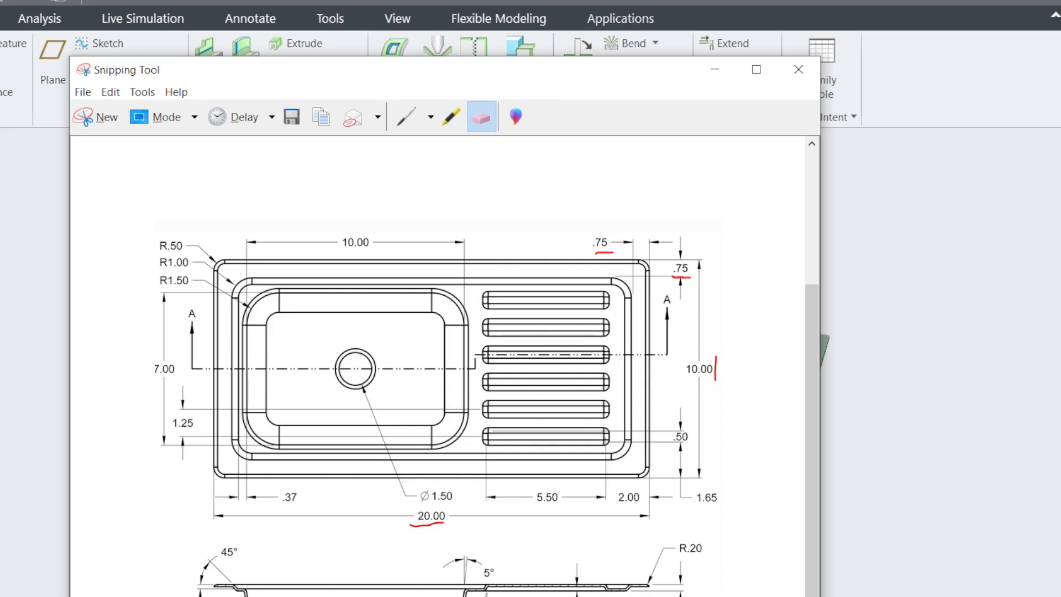
pyautogui.click(715, 69)
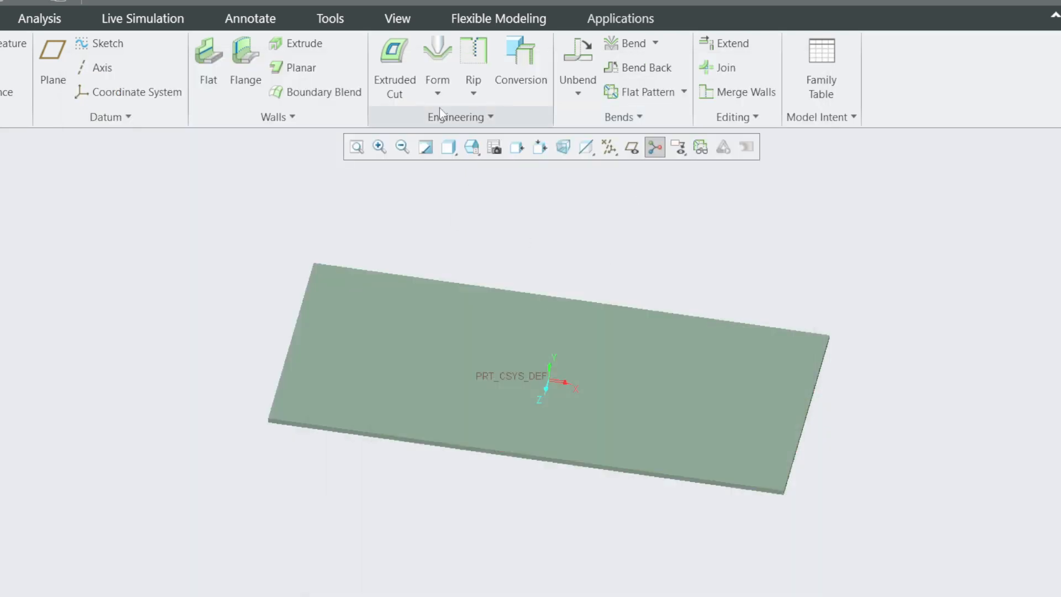
# Start a Sketched Form on the wall's large face and sketch an origin-centered rectangle about 15.9 by 6.6
pyautogui.click(432, 100)
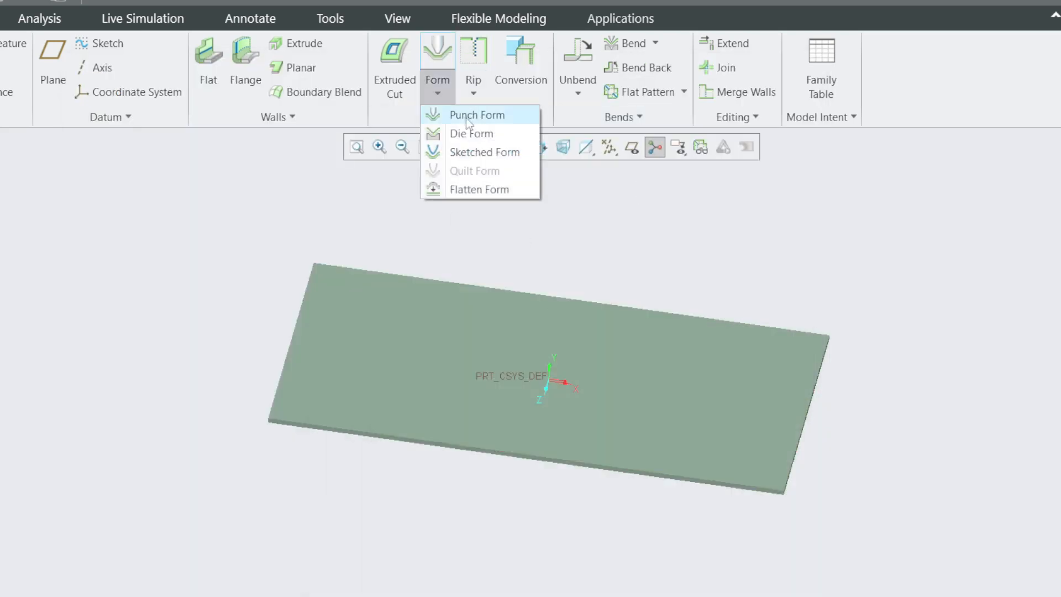
pyautogui.click(458, 154)
pyautogui.click(423, 331)
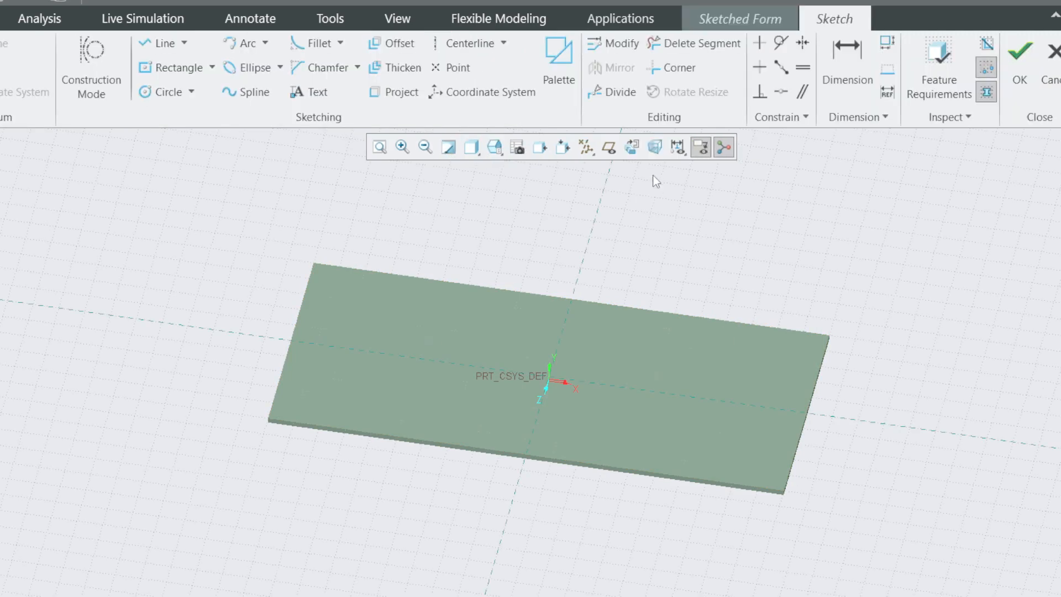
pyautogui.click(654, 157)
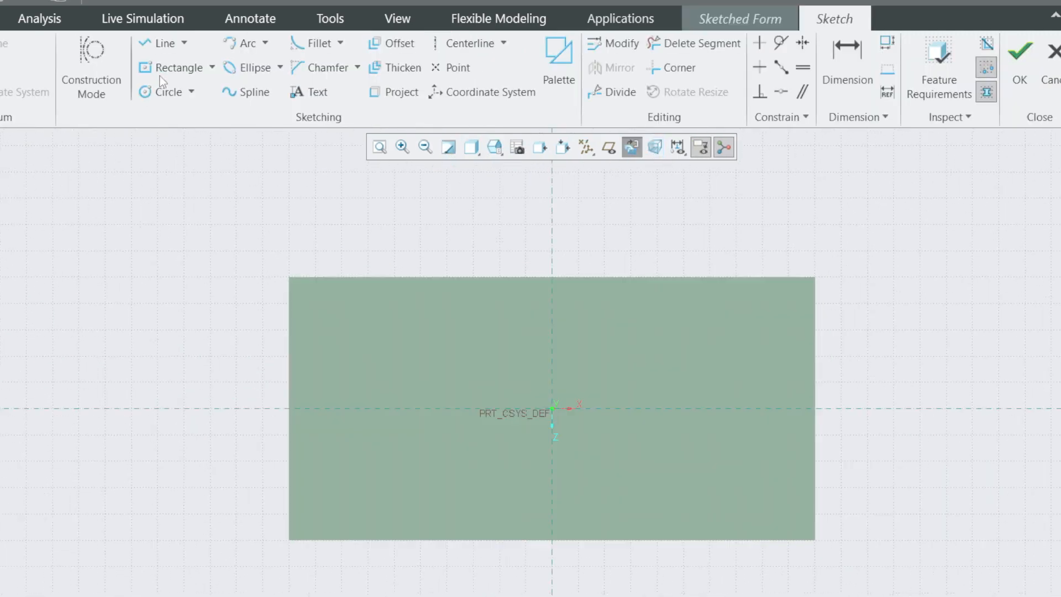
pyautogui.click(169, 68)
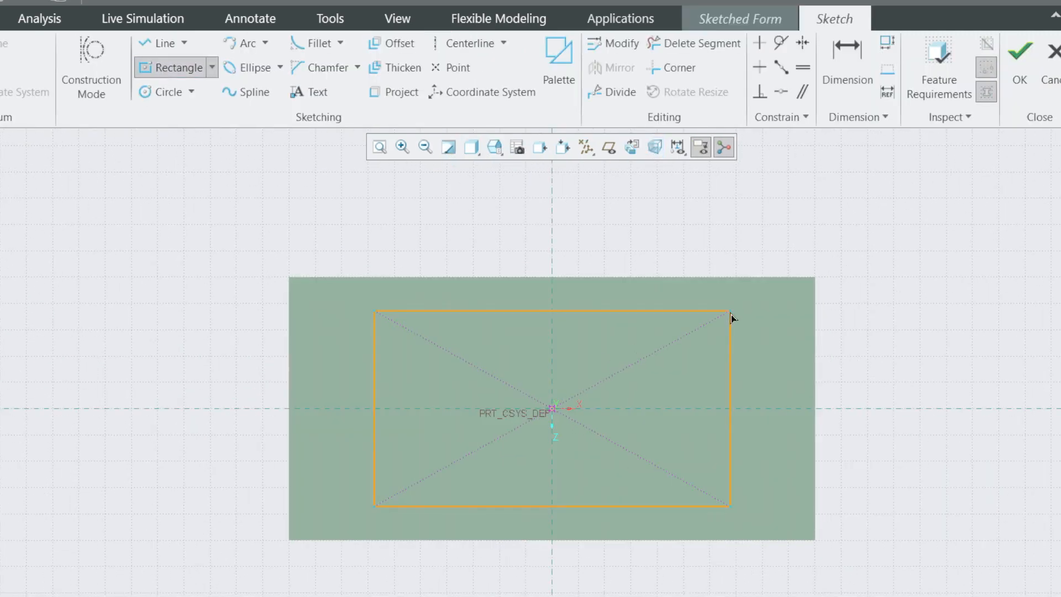
pyautogui.click(761, 323)
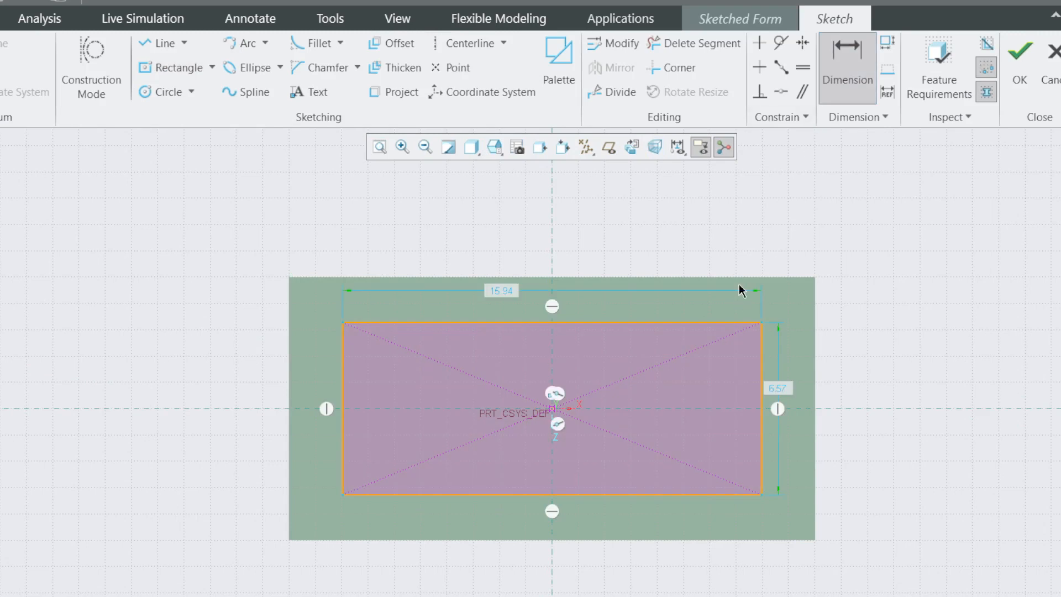
# Dimension the form rectangle 0.75 from the wall's upper edge and 0.75 from its right edge
pyautogui.click(725, 321)
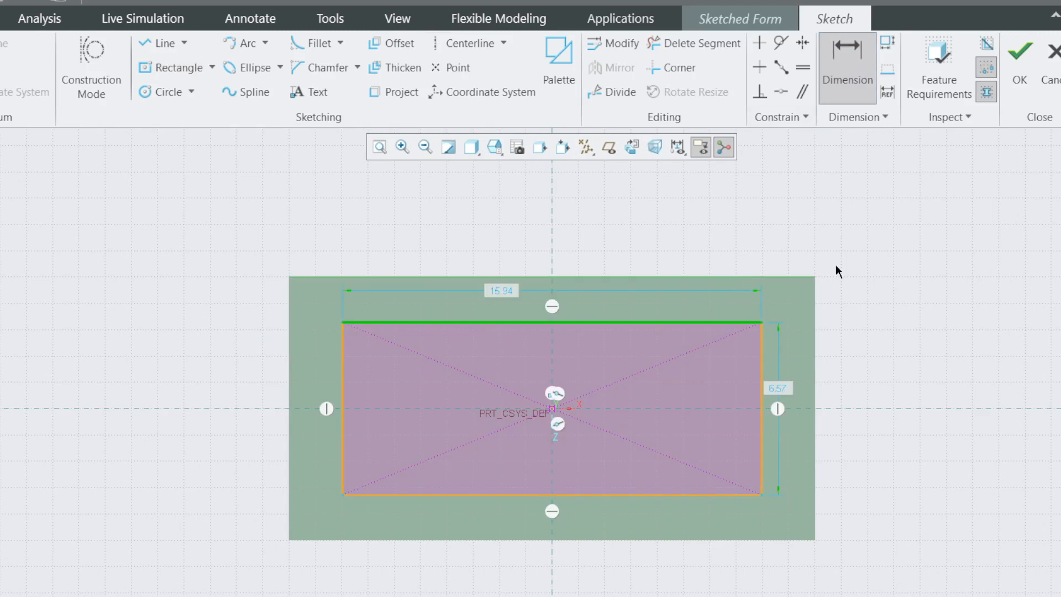
pyautogui.middleClick(886, 304)
pyautogui.press('BackSpace')
pyautogui.write('0.75')
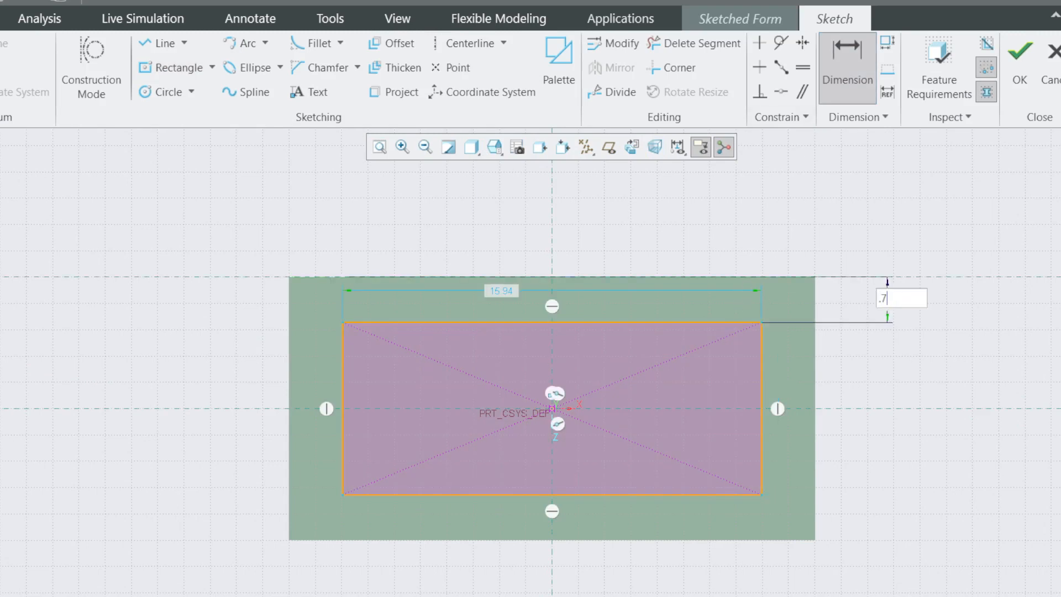
pyautogui.press('Return')
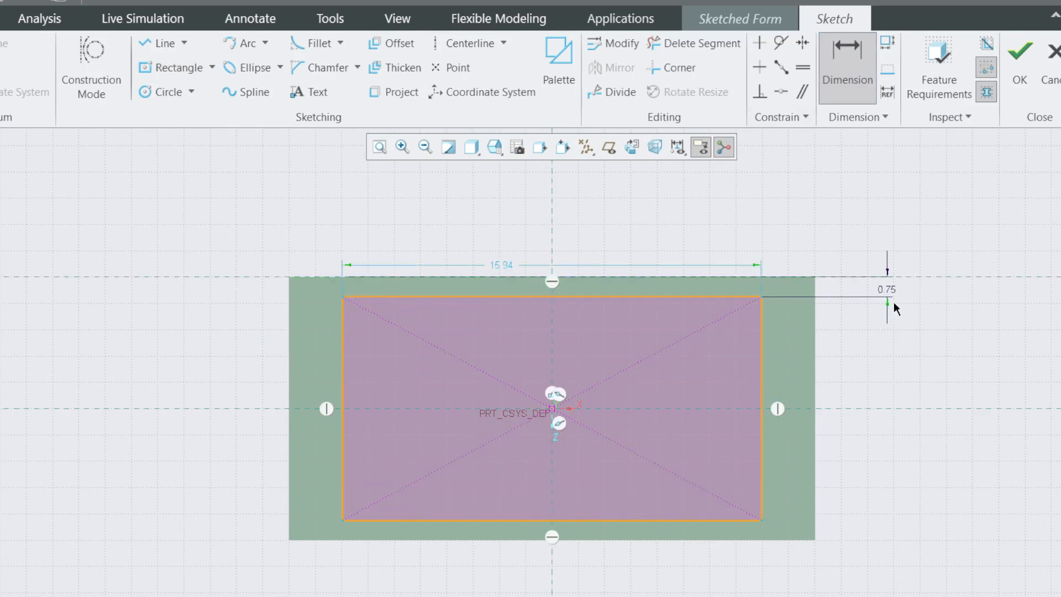
pyautogui.click(763, 320)
pyautogui.click(815, 584)
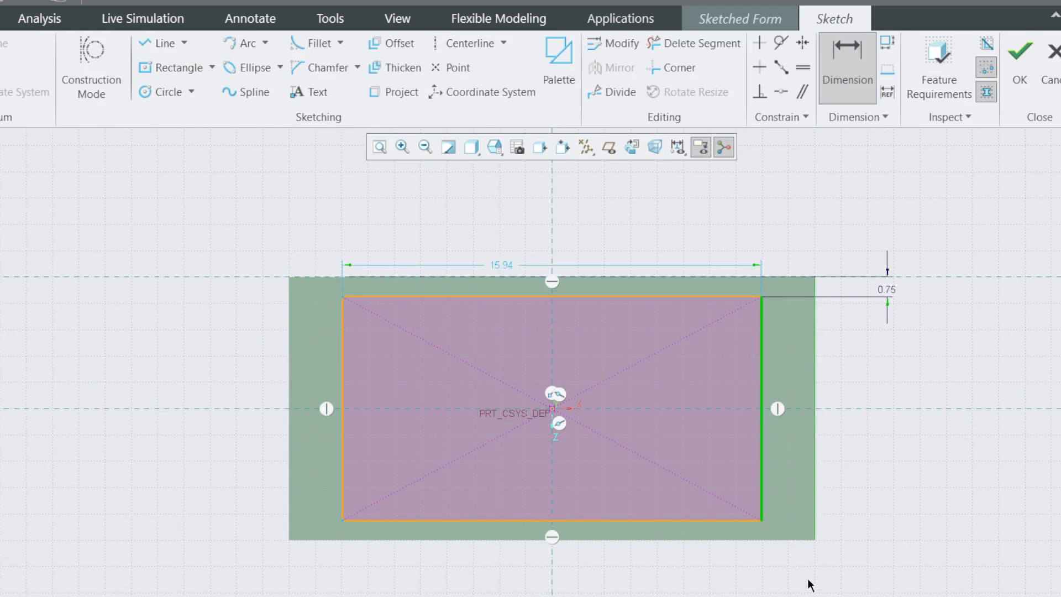
pyautogui.middleClick(807, 580)
pyautogui.write('.75')
pyautogui.press('Return')
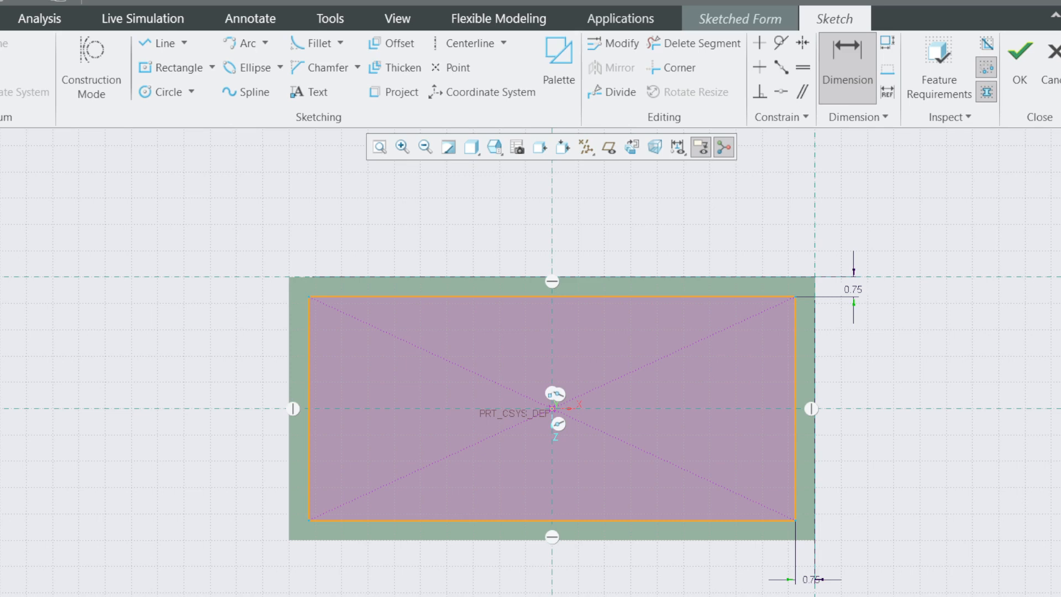
# Check the recessed rectangle's corner radius on the reference drawing in Snipping Tool
pyautogui.hotkey('alt', 'Tab')
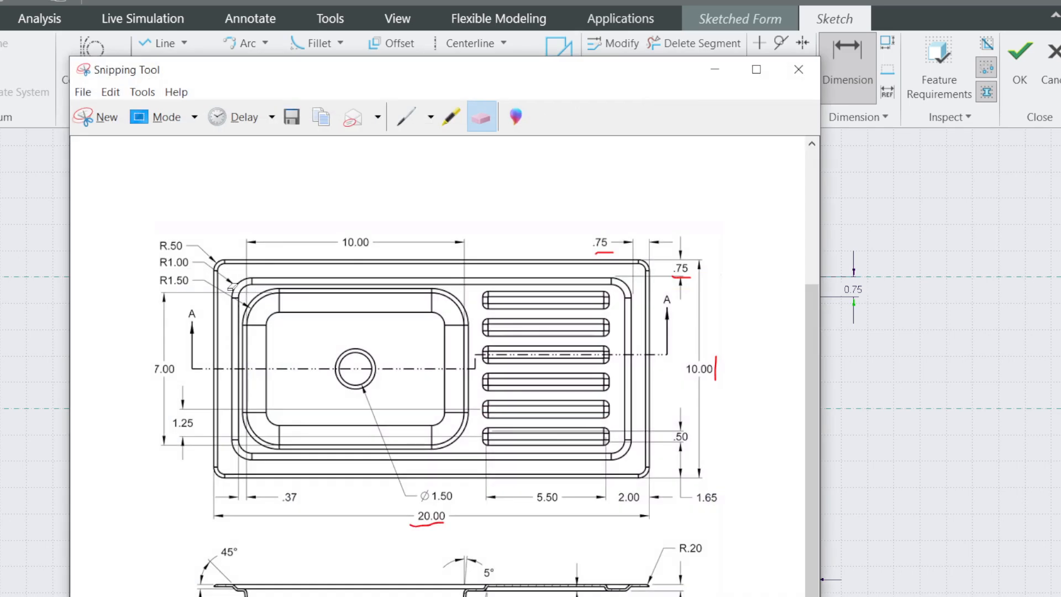
pyautogui.click(714, 70)
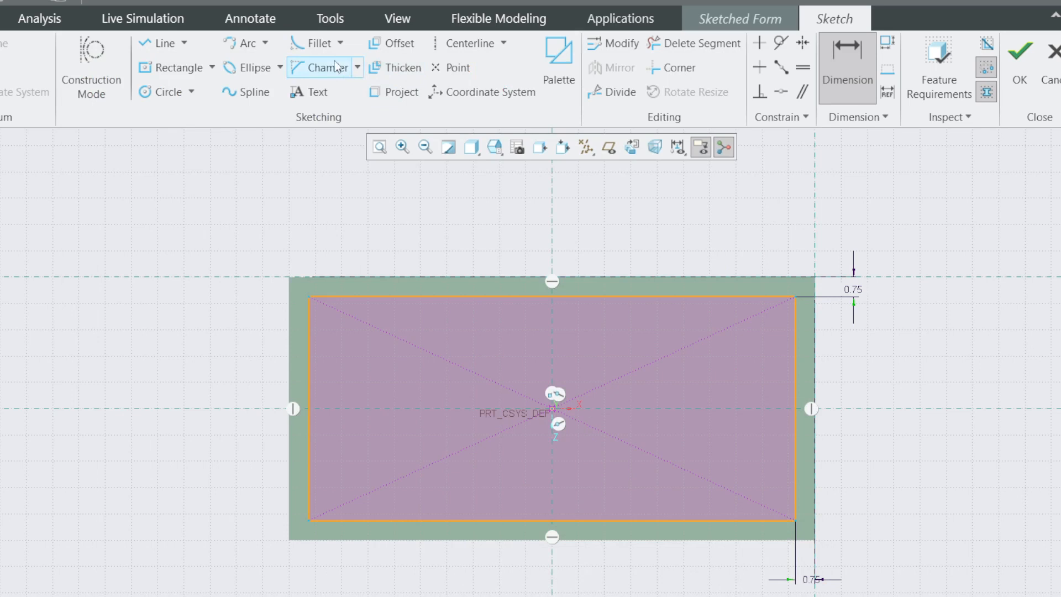
# Fillet all four corners of the form rectangle
pyautogui.click(319, 44)
pyautogui.click(320, 297)
pyautogui.click(308, 309)
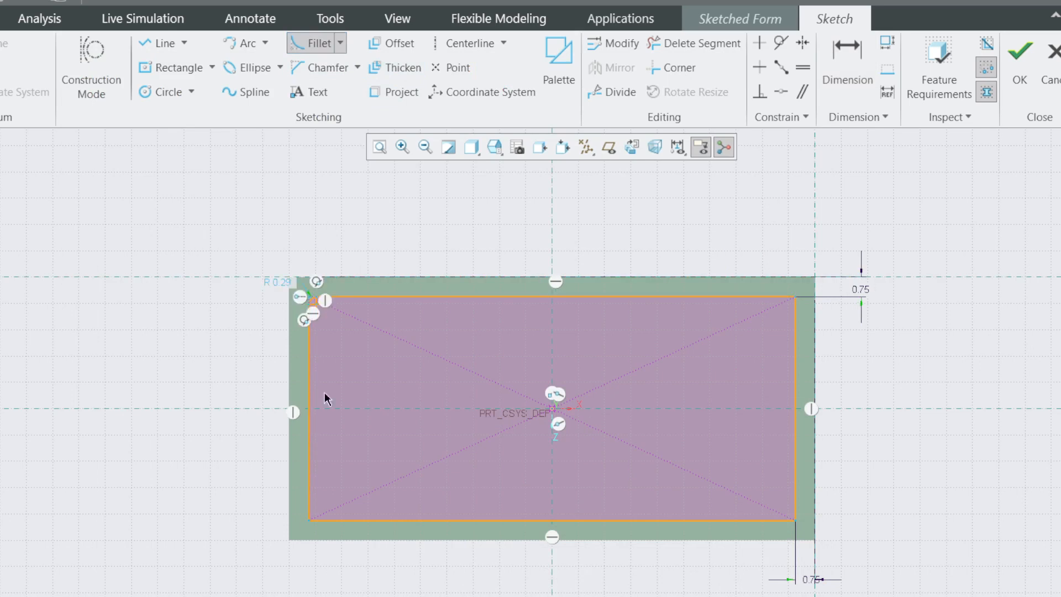
pyautogui.click(308, 482)
pyautogui.click(350, 518)
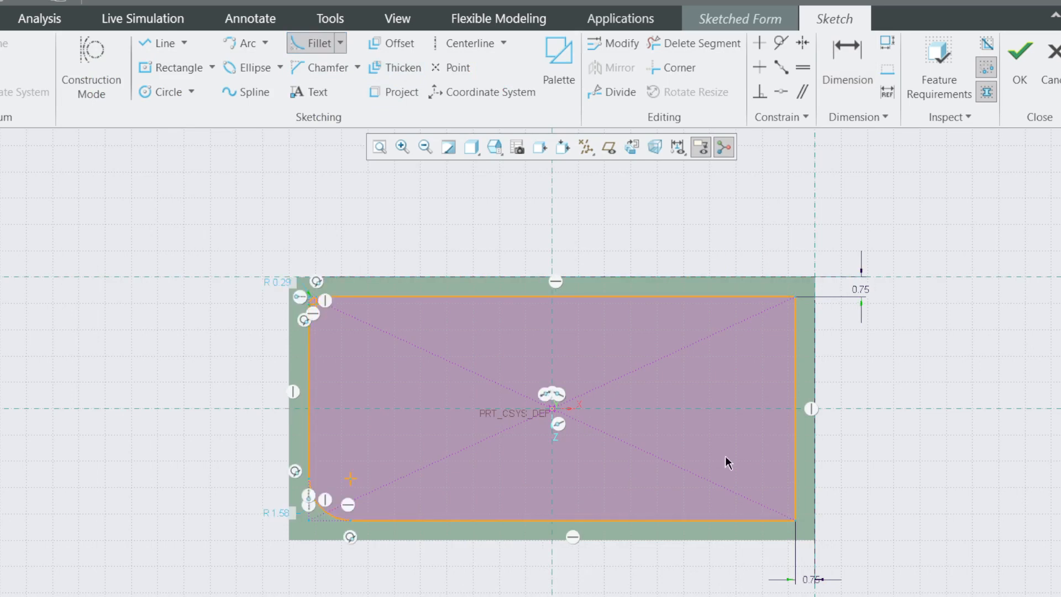
pyautogui.click(776, 297)
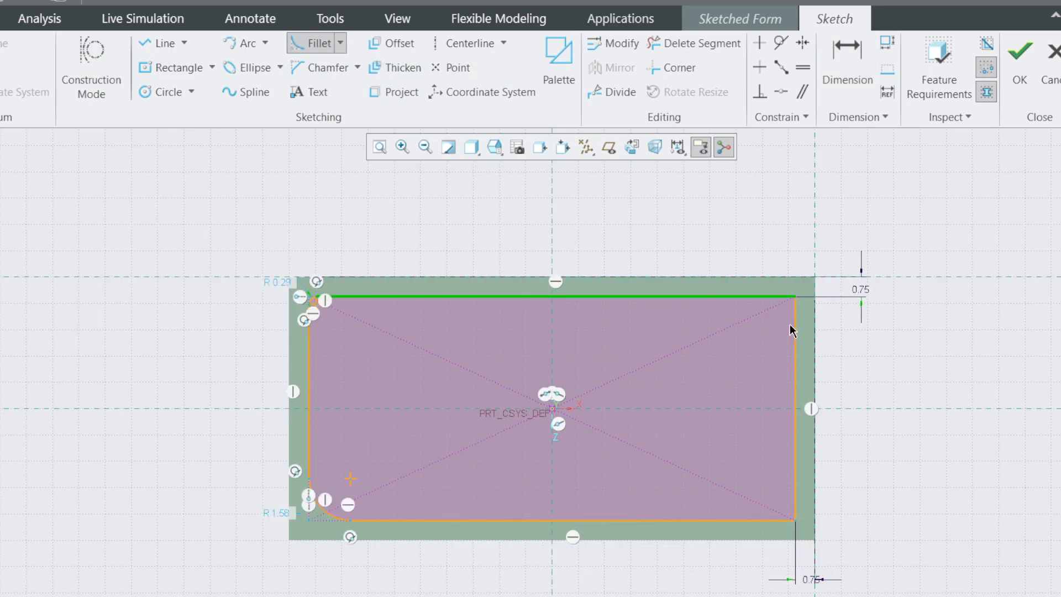
pyautogui.click(794, 337)
pyautogui.click(773, 519)
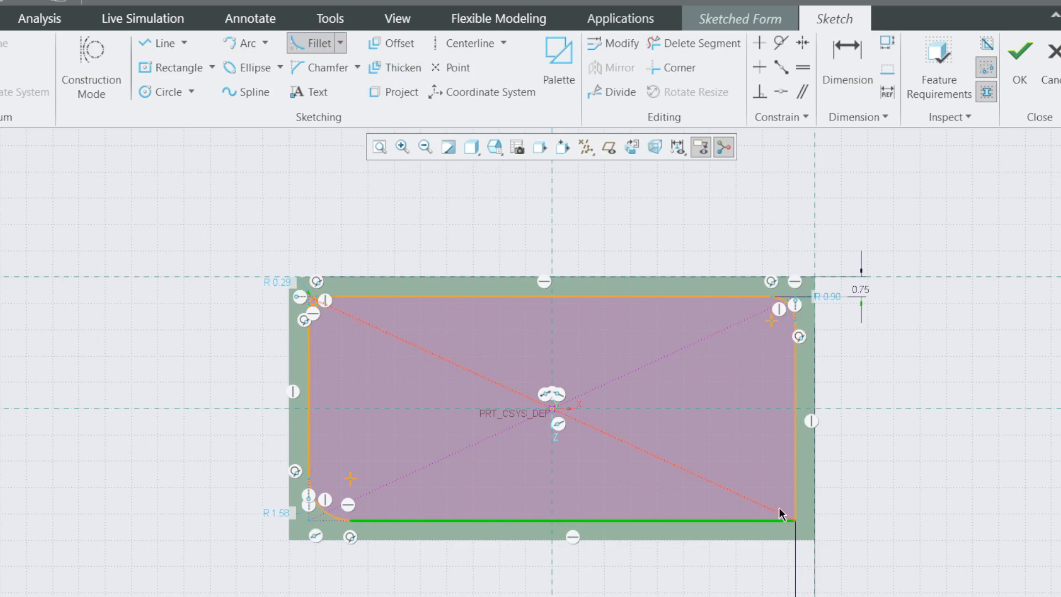
pyautogui.click(795, 486)
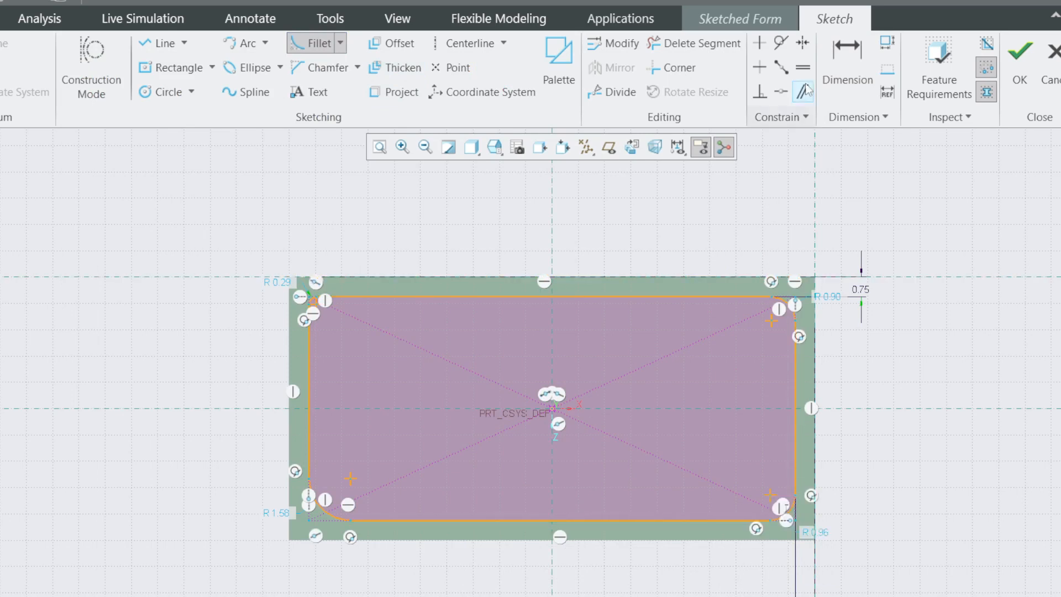
# Apply Equal constraints so all four corner fillets of the form rectangle share one radius
pyautogui.click(802, 67)
pyautogui.scroll(3, 307, 307)
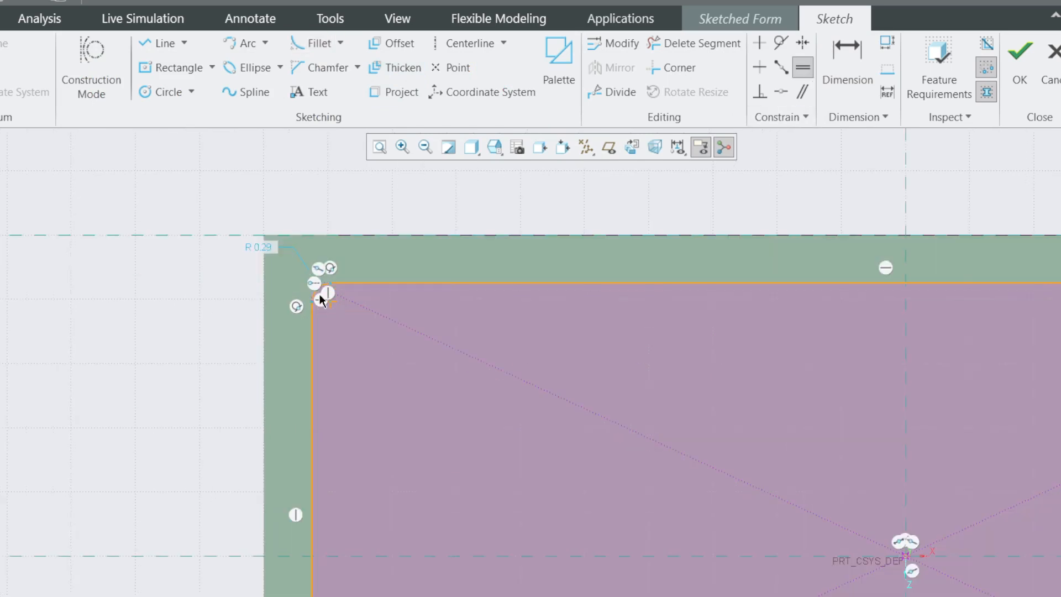
pyautogui.click(318, 298)
pyautogui.scroll(-3, 326, 303)
pyautogui.scroll(3, 812, 303)
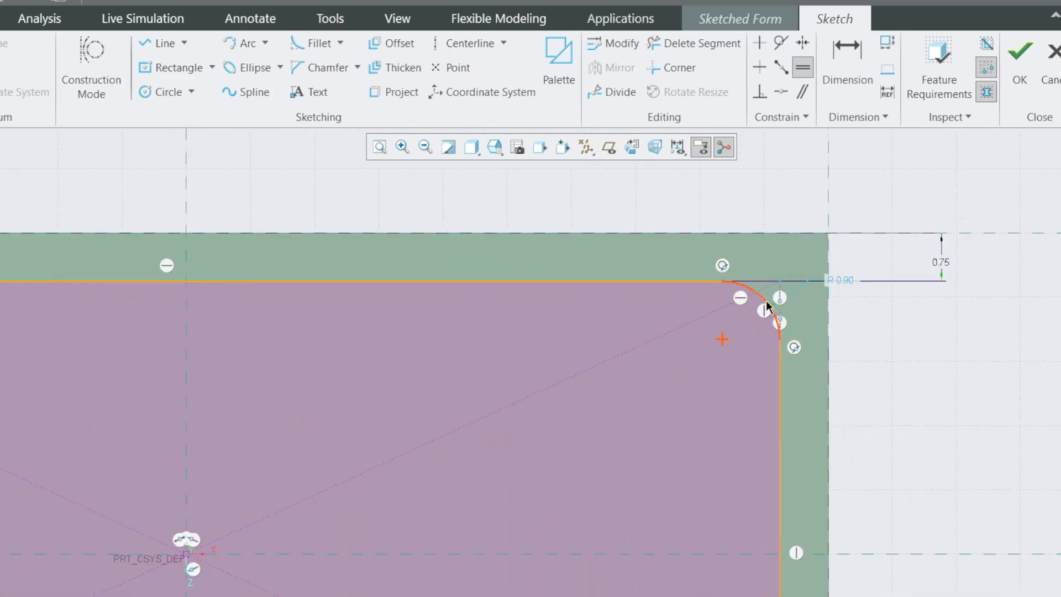
pyautogui.click(758, 300)
pyautogui.scroll(-3, 758, 300)
pyautogui.scroll(-1, 774, 331)
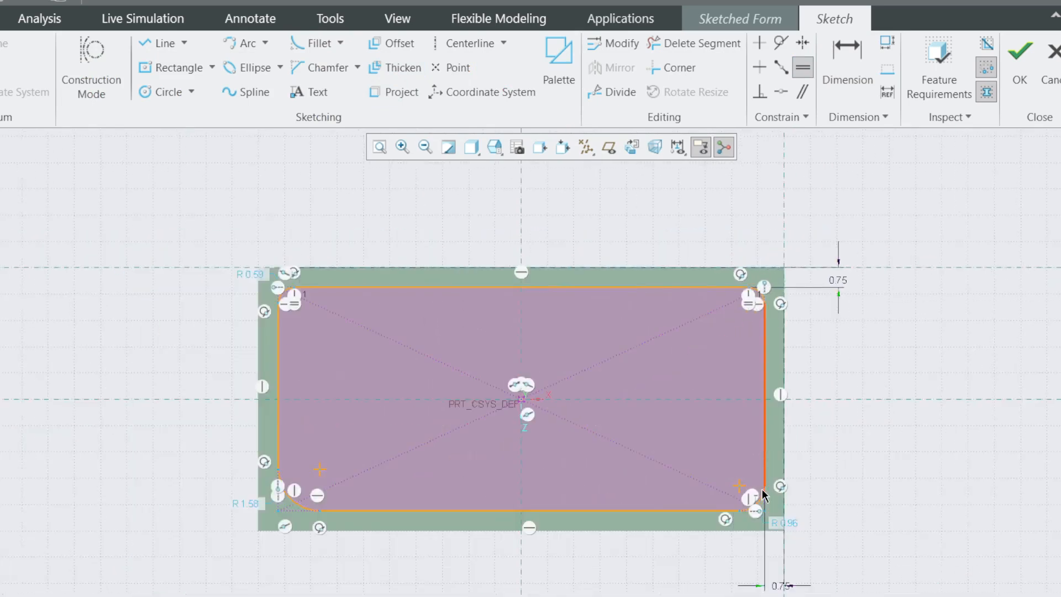
pyautogui.scroll(3, 765, 505)
pyautogui.scroll(-3, 792, 456)
pyautogui.scroll(3, 286, 489)
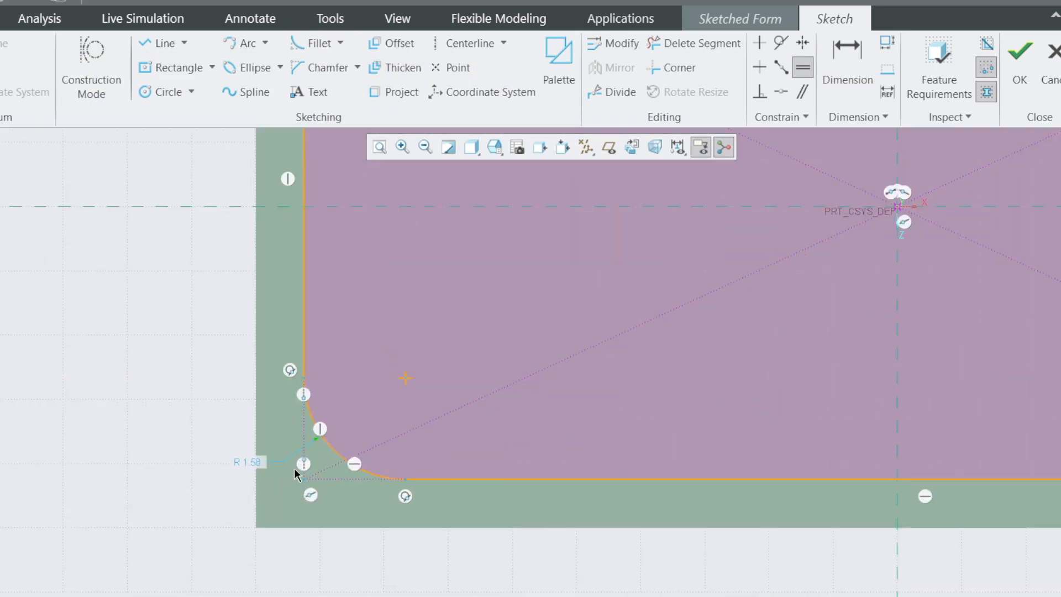
pyautogui.click(338, 457)
pyautogui.scroll(-3, 293, 462)
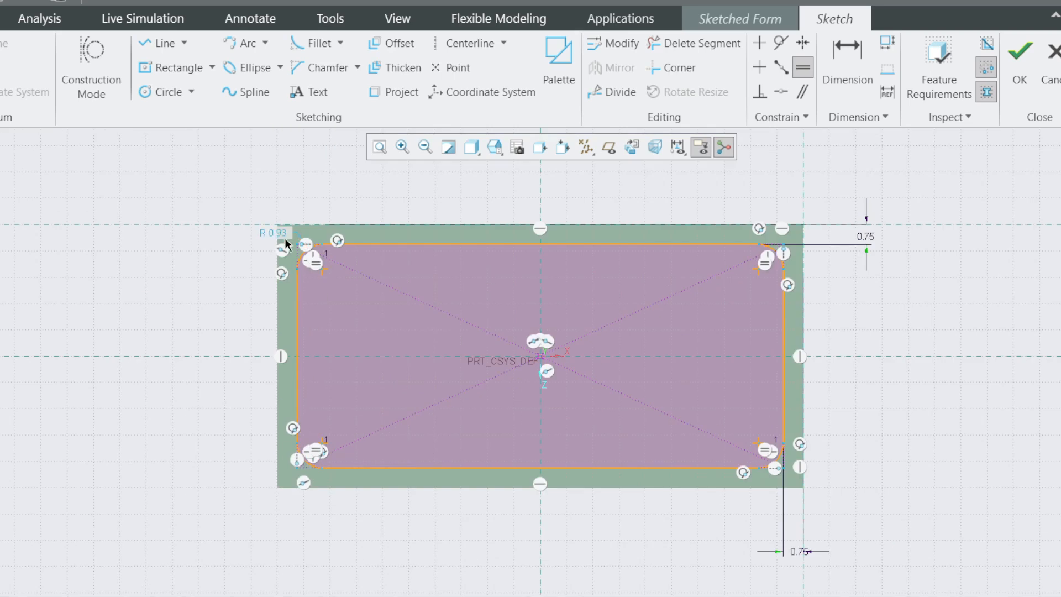
# Set the shared corner fillet radius to 1 and finish the form sketch
pyautogui.press('d')
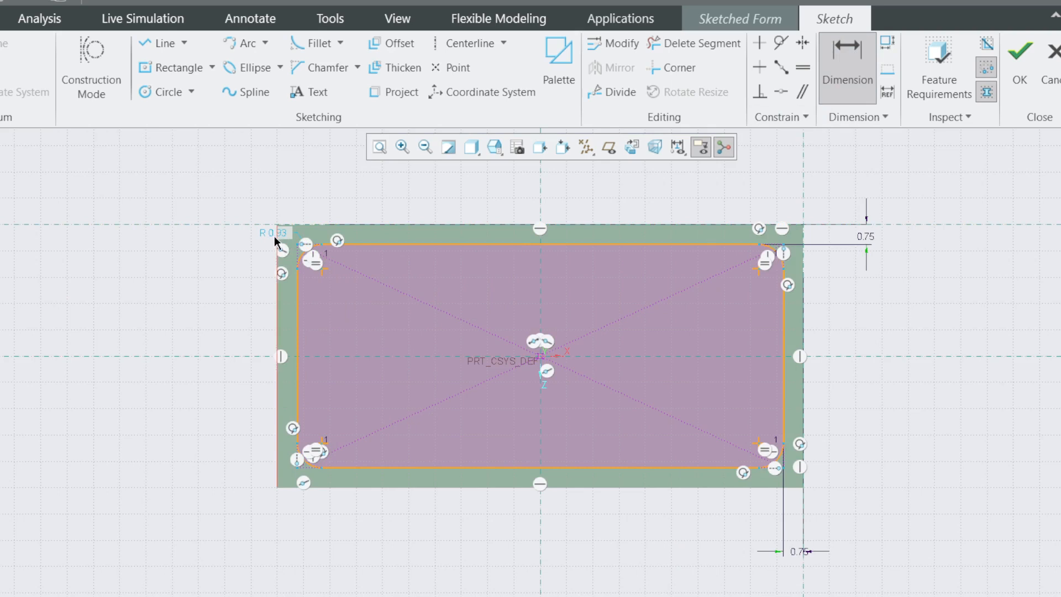
pyautogui.doubleClick(277, 234)
pyautogui.write('1')
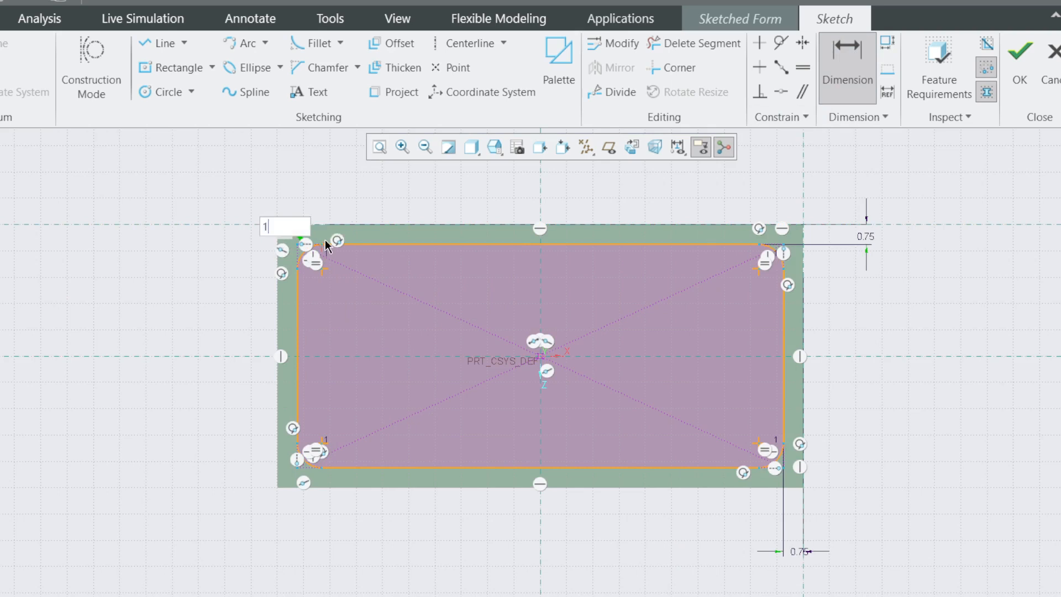
pyautogui.press('Return')
pyautogui.click(1019, 78)
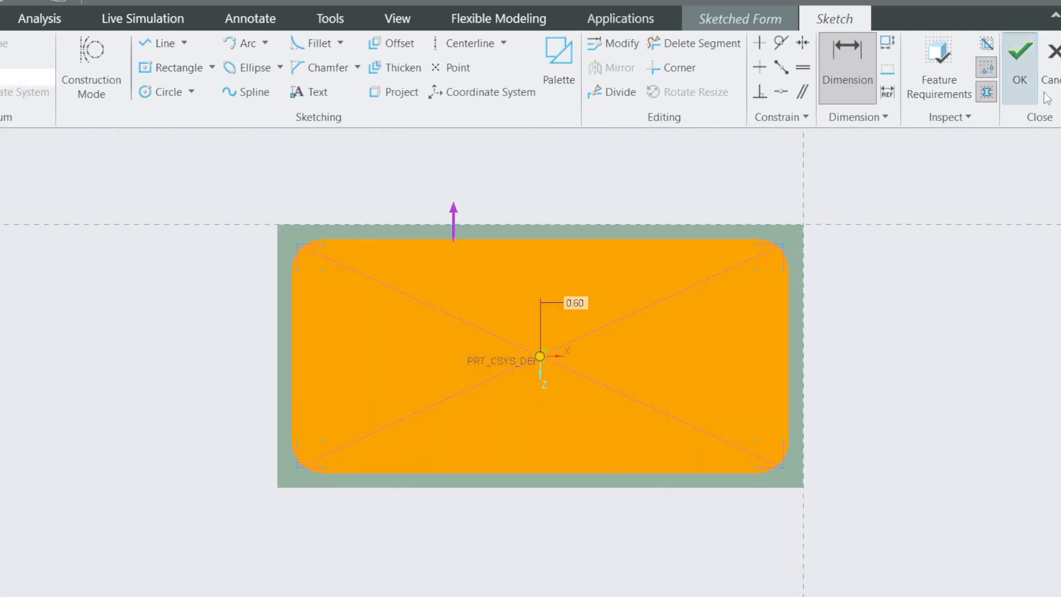
# Reverse the form to recess downward and set its depth to 0.30, consulting the reference drawing in Snipping Tool
pyautogui.moveTo(522, 357)
pyautogui.mouseDown(button='middle')
pyautogui.moveTo(520, 225)
pyautogui.moveTo(553, 256)
pyautogui.mouseUp(button='middle')
pyautogui.click(634, 226)
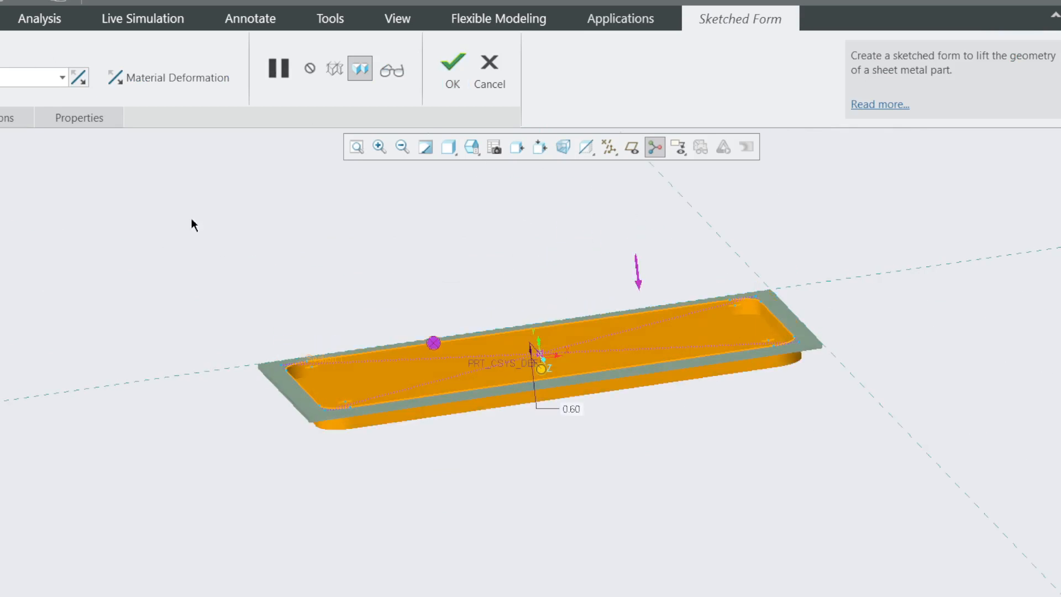
pyautogui.hotkey('alt', 'Tab')
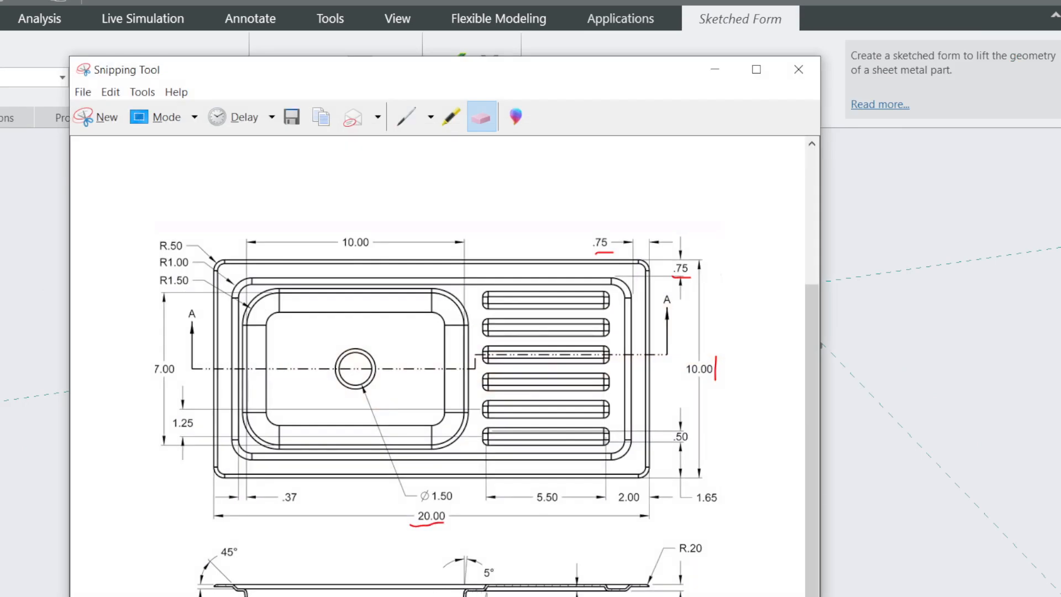
pyautogui.click(714, 69)
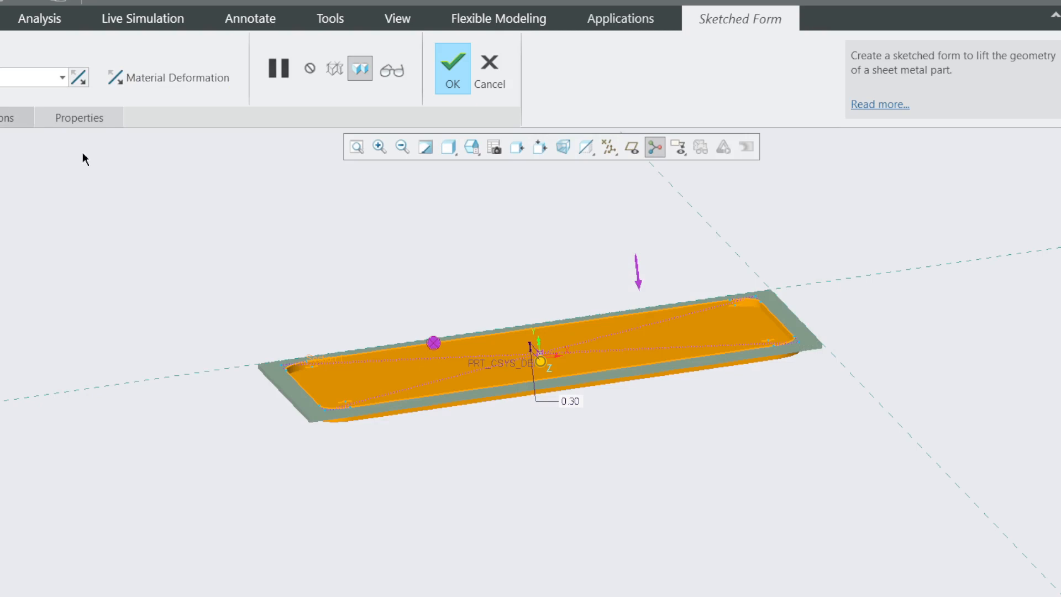
# Add a 45-degree taper to the form's side walls and inspect the profile in a side view
pyautogui.click(7, 118)
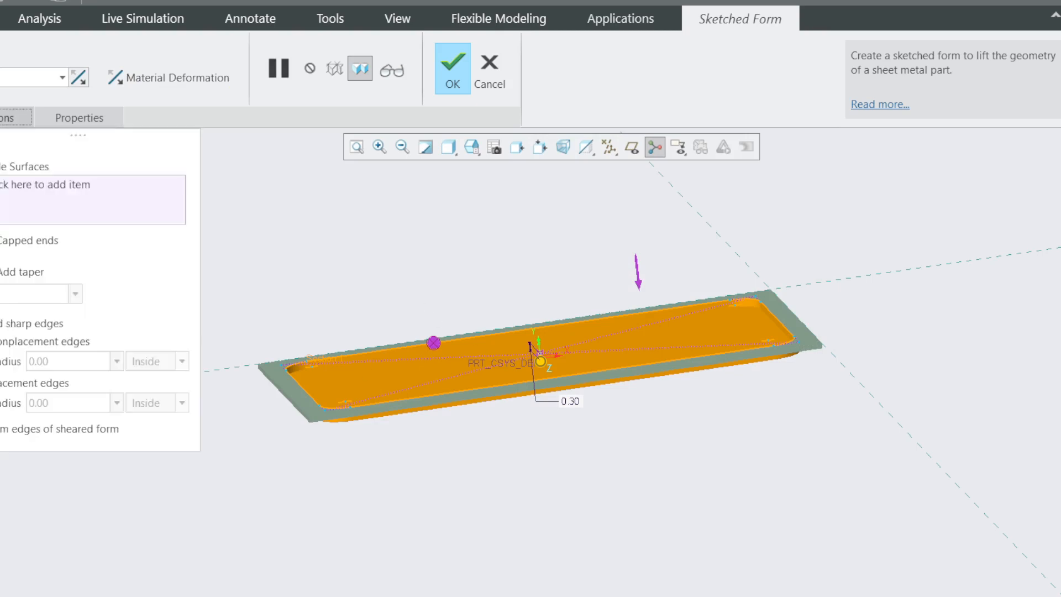
pyautogui.click(1, 272)
pyautogui.click(16, 297)
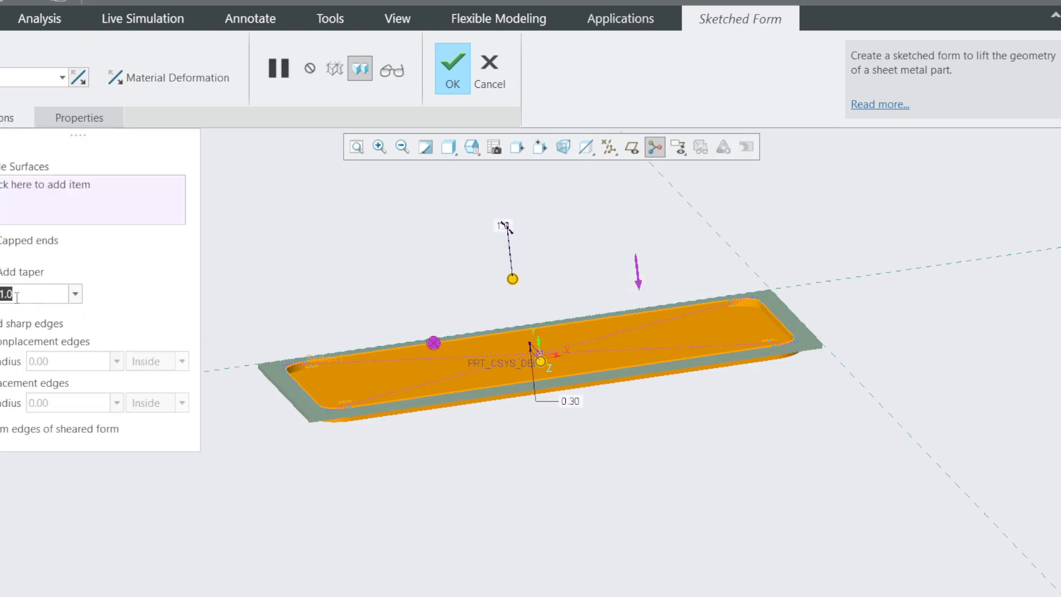
pyautogui.write('45')
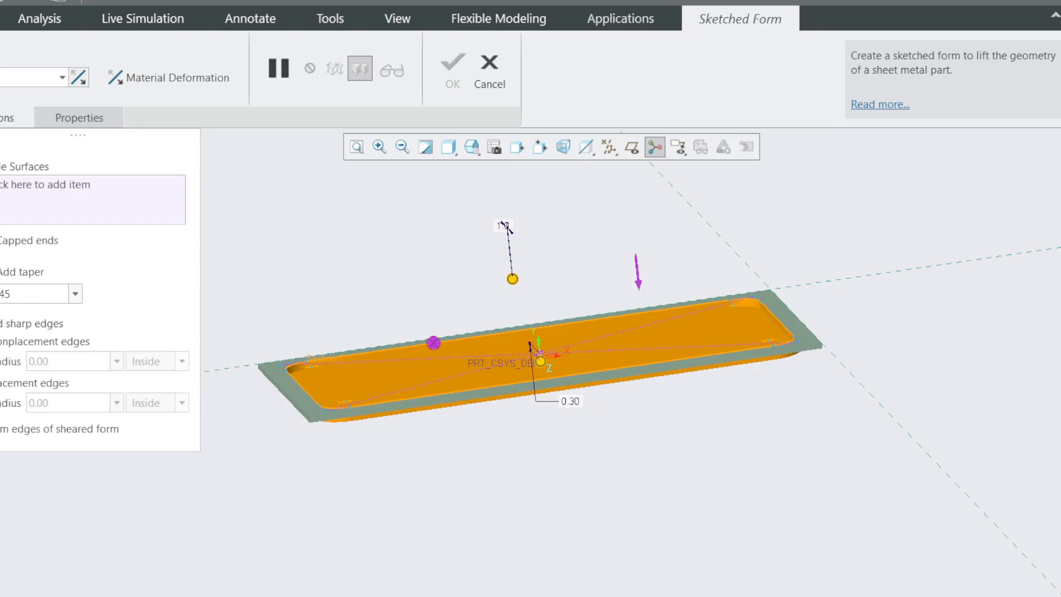
pyautogui.press('Return')
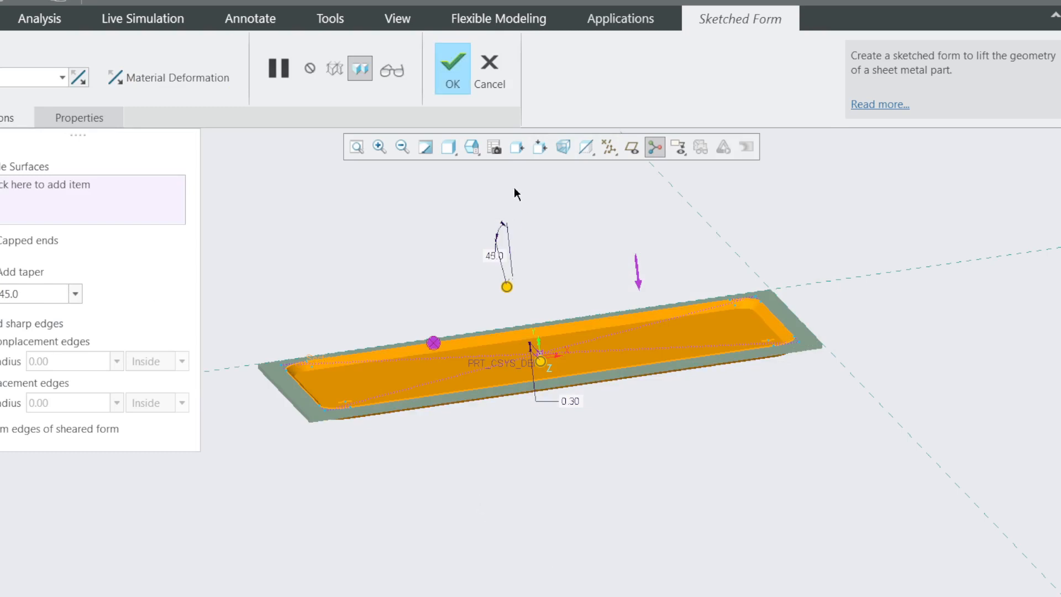
pyautogui.click(471, 147)
pyautogui.click(499, 220)
pyautogui.scroll(-3, 320, 414)
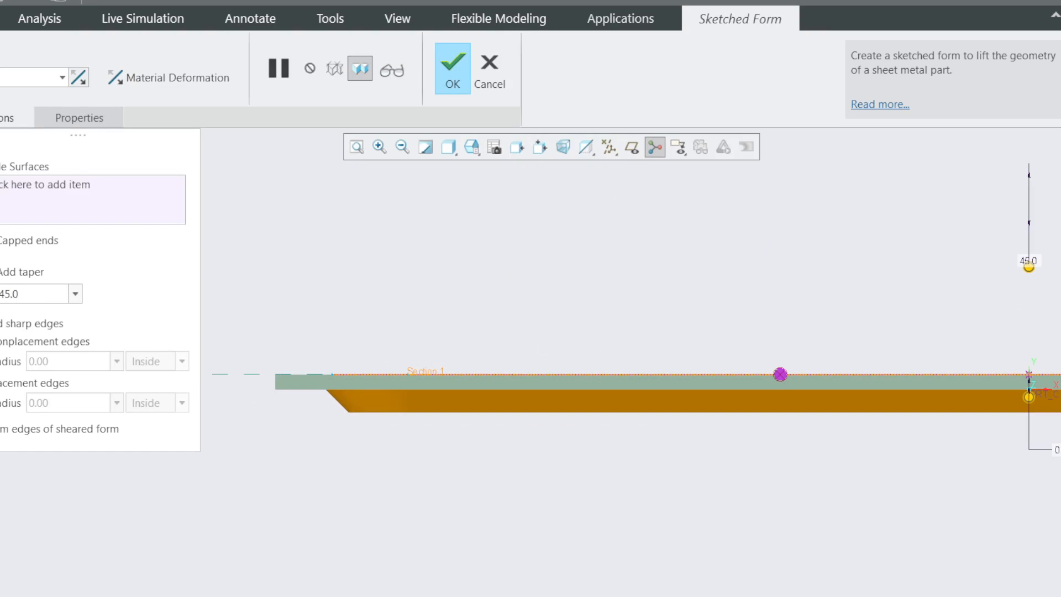
# Round the form's nonplacement and placement edges with an inside radius of [Thickness], show Shading With Edges, and complete the form
pyautogui.hotkey('alt', 'Tab')
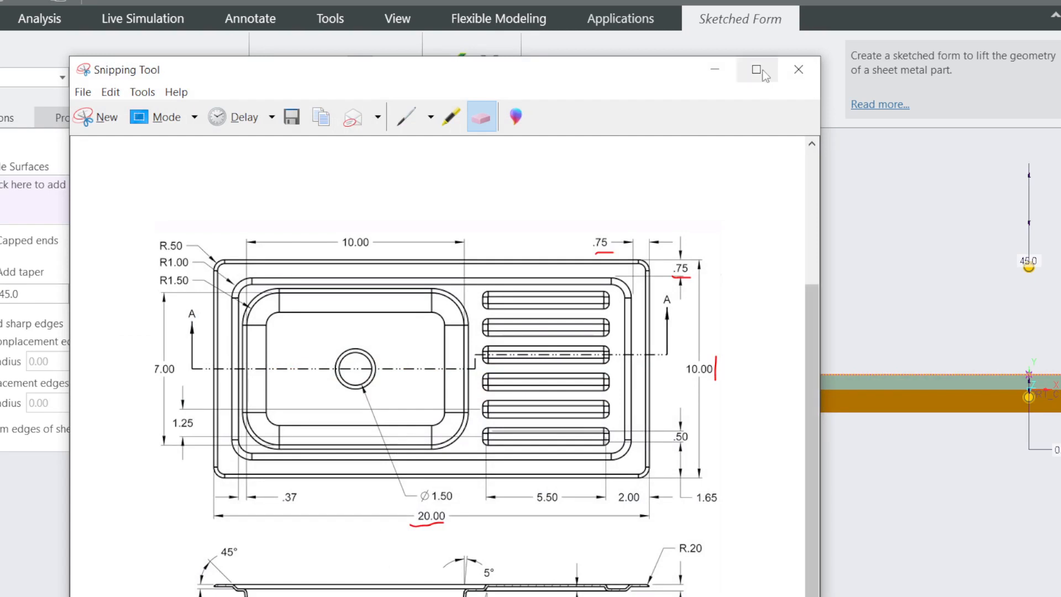
pyautogui.click(715, 68)
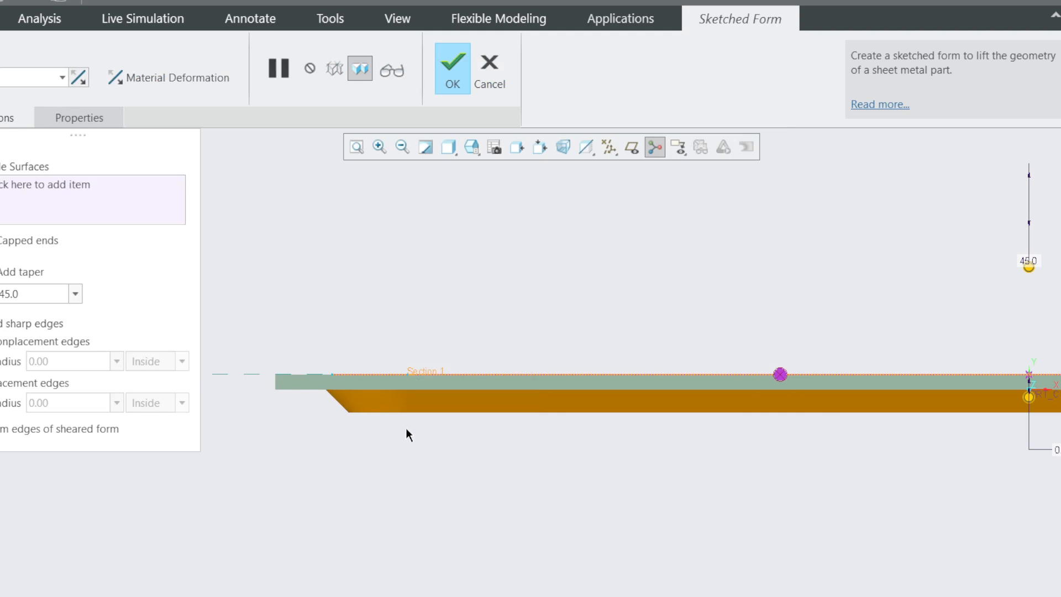
pyautogui.moveTo(406, 428); pyautogui.dragTo(396, 460, button='middle')
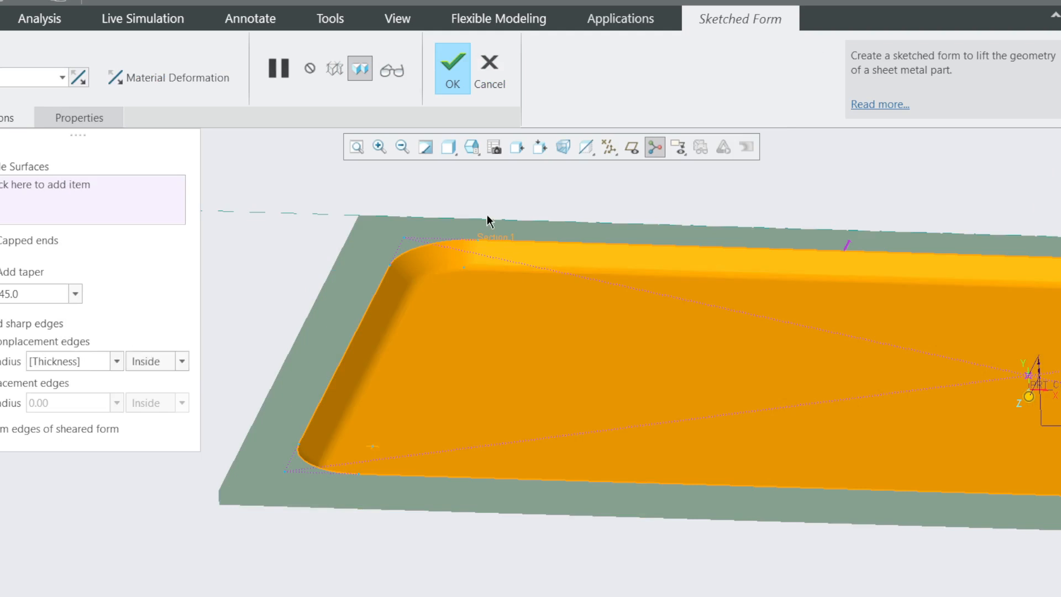
pyautogui.click(450, 148)
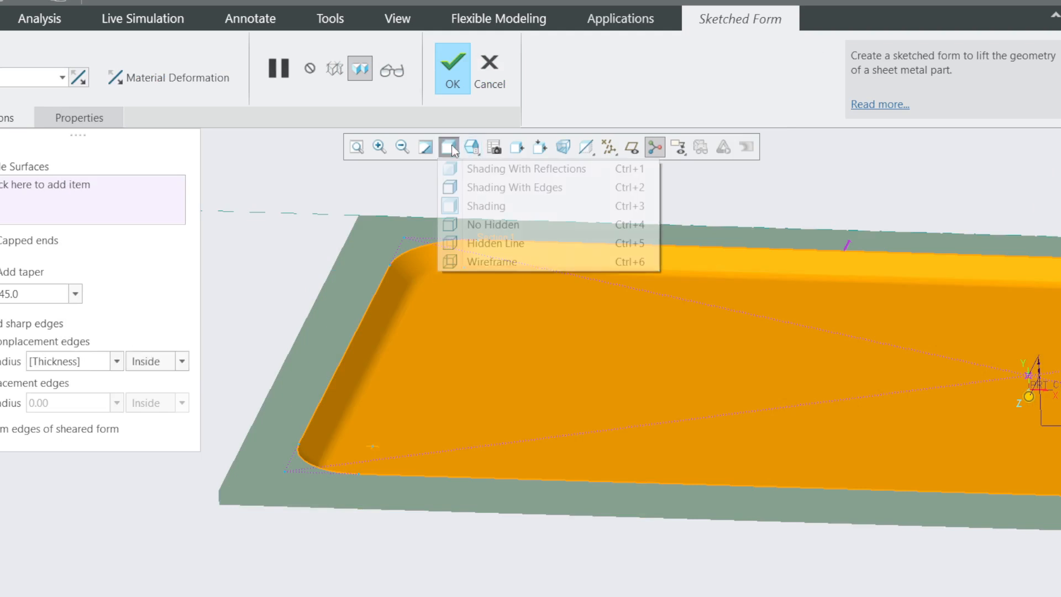
pyautogui.click(519, 188)
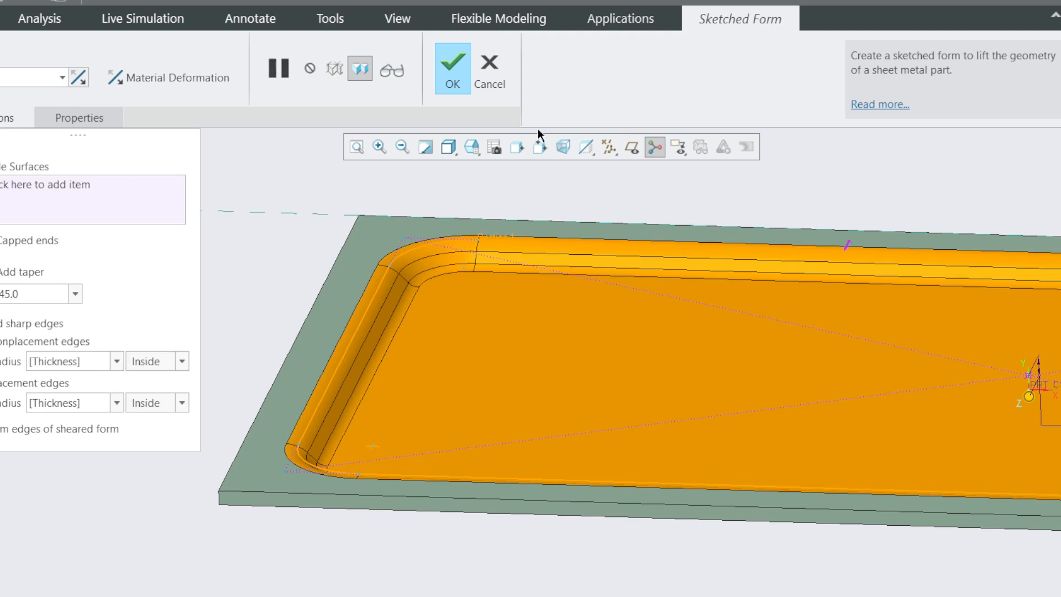
pyautogui.click(456, 86)
pyautogui.scroll(3, 302, 299)
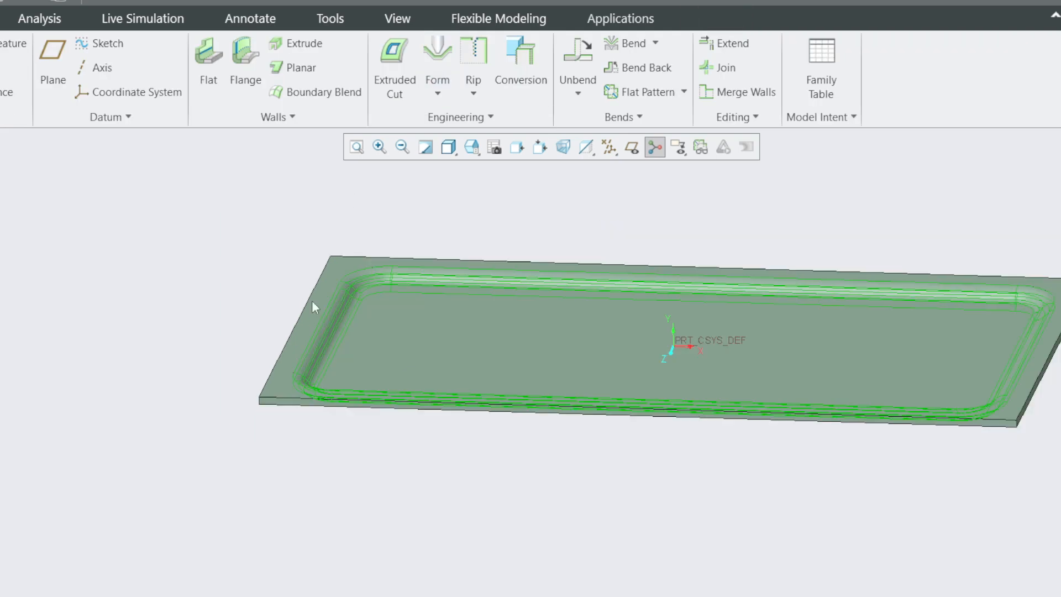
pyautogui.click(868, 174)
pyautogui.moveTo(611, 483); pyautogui.dragTo(578, 492, button='middle')
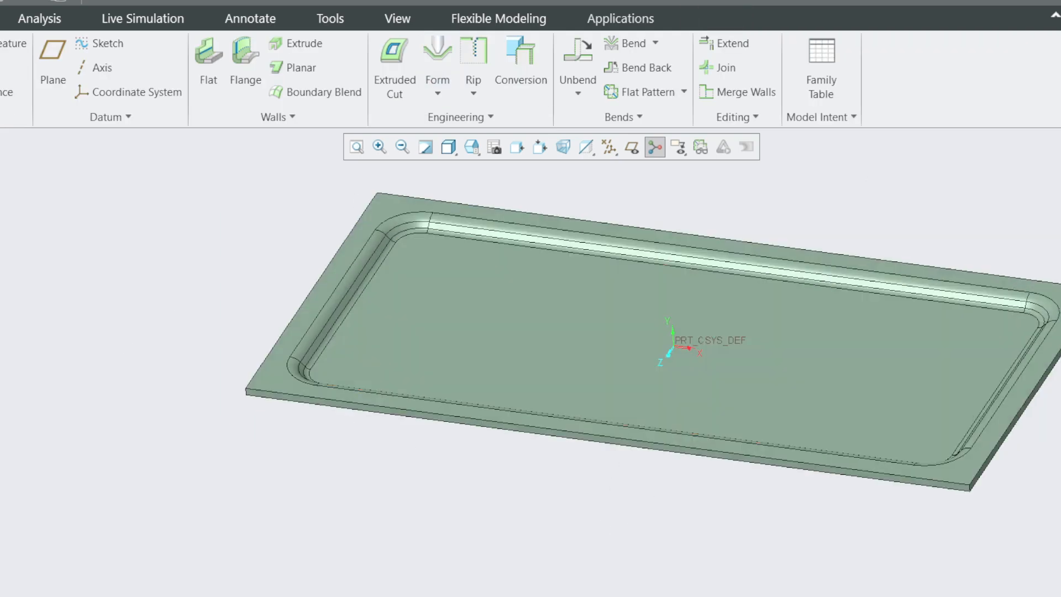
# Check the reference drawing in Snipping Tool, and start a 0.25 radius Round on the wall's two front outer corner edges
pyautogui.hotkey('alt', 'Tab')
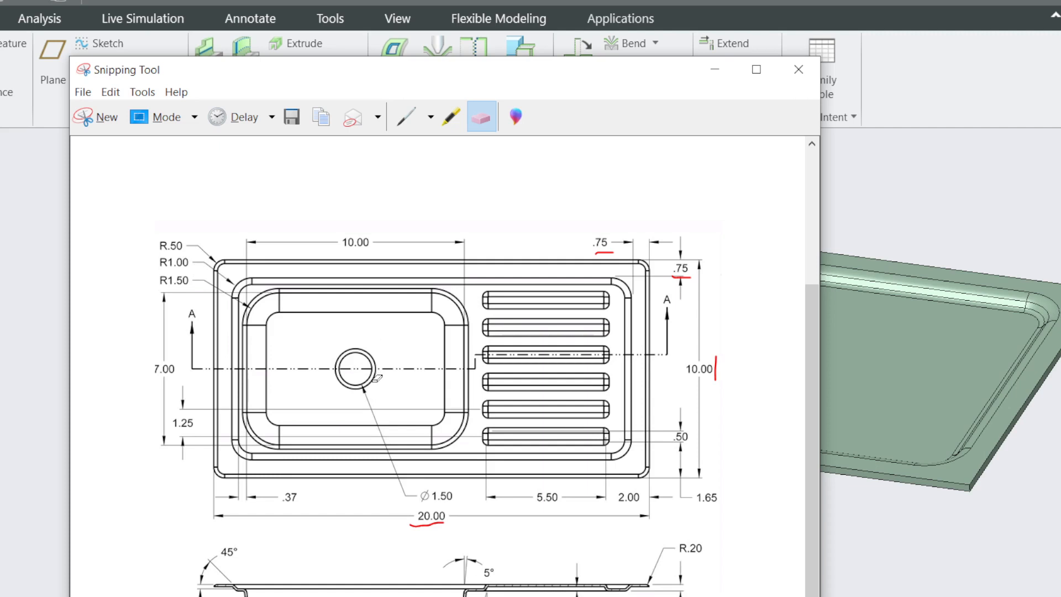
pyautogui.click(715, 70)
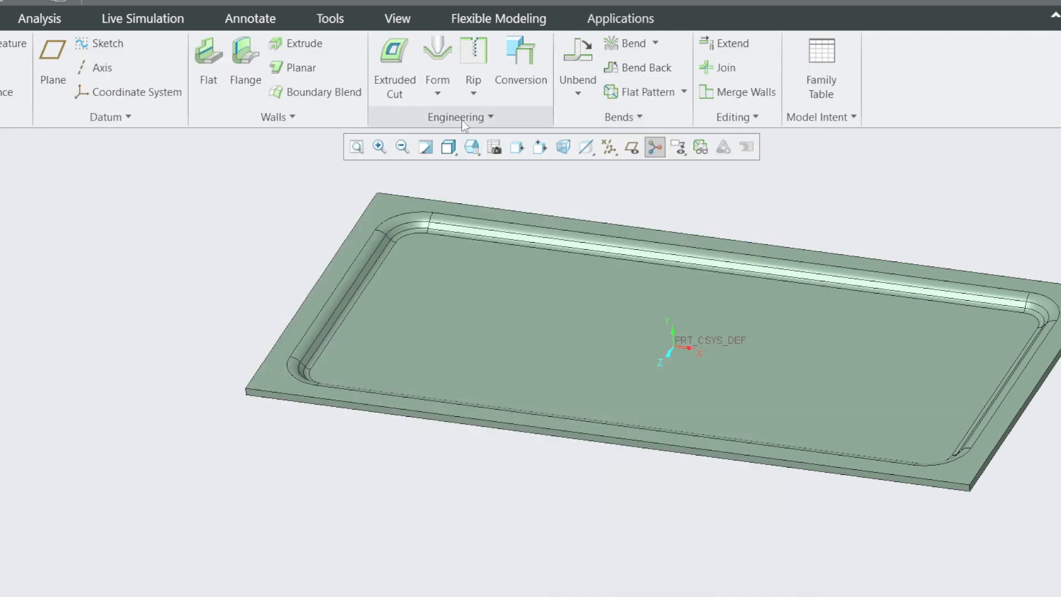
pyautogui.click(467, 117)
pyautogui.click(412, 175)
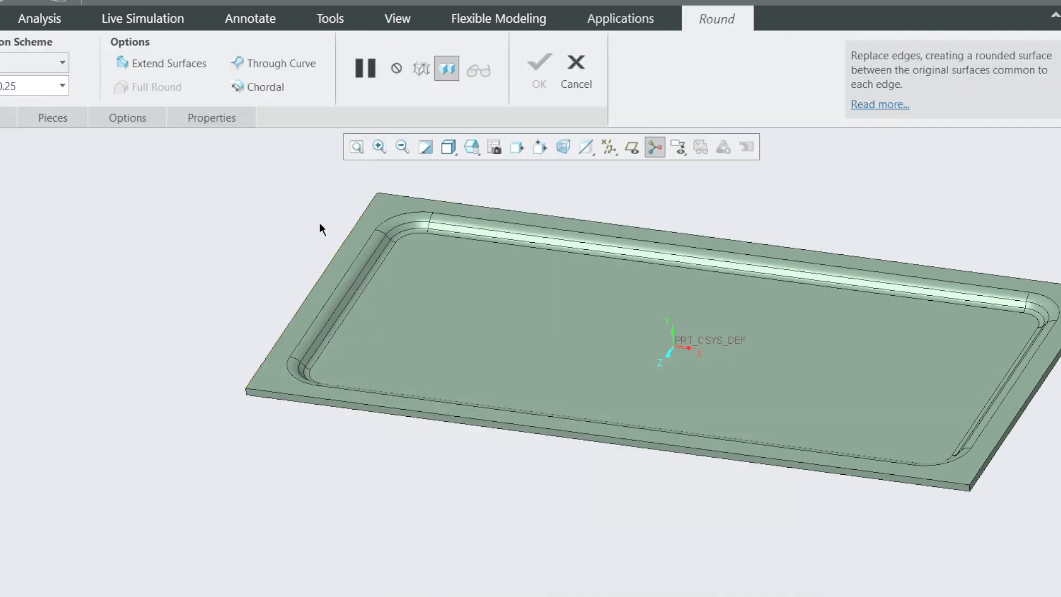
pyautogui.doubleClick(25, 90)
pyautogui.click(244, 390)
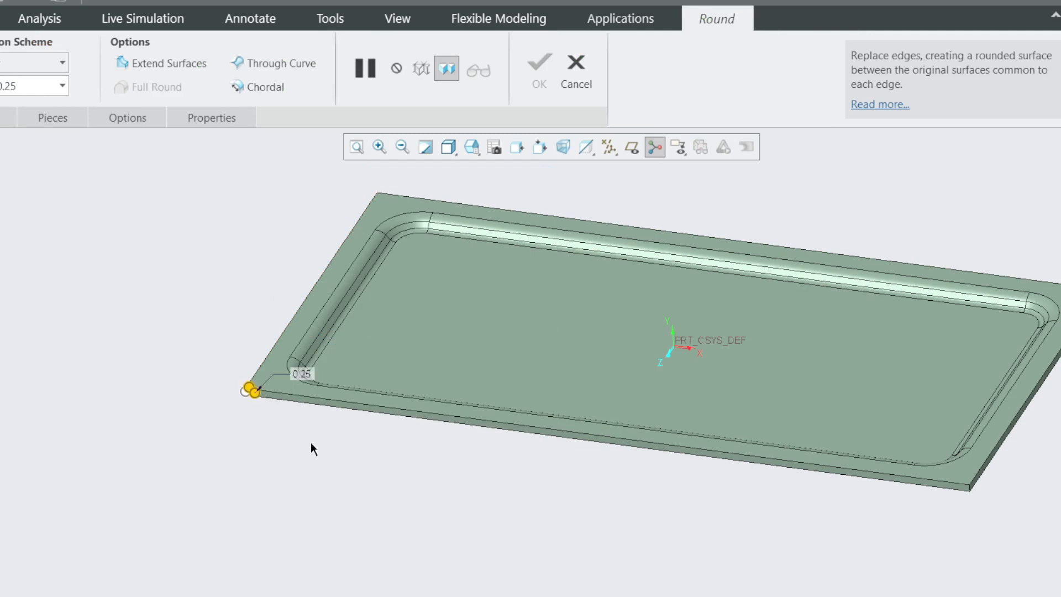
pyautogui.click(977, 487)
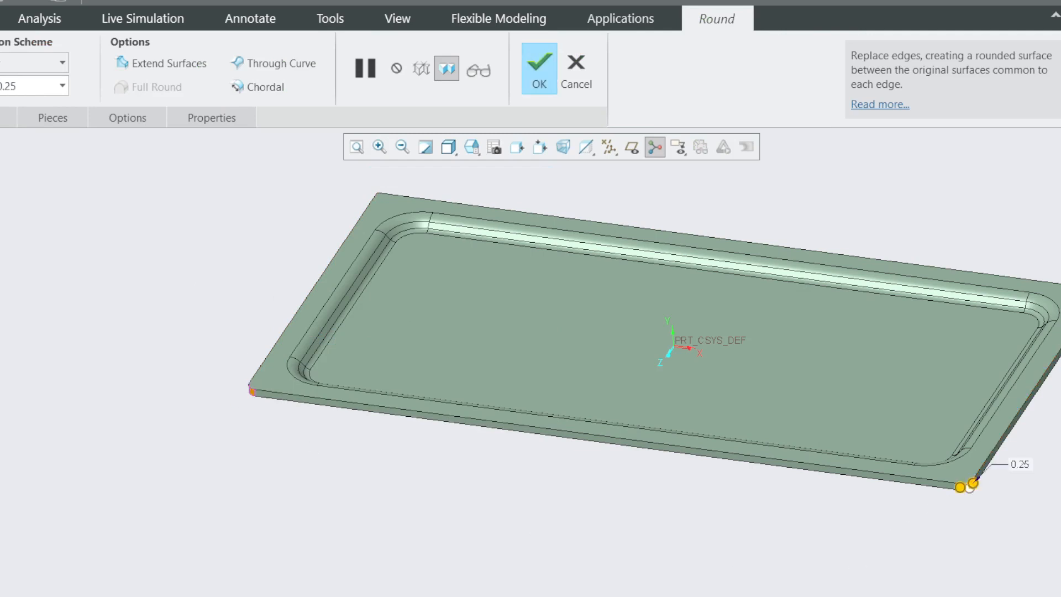
# Add the two back outer corner edges to the 0.25 radius round and complete it
pyautogui.scroll(-3, 429, 307)
pyautogui.scroll(8, 900, 266)
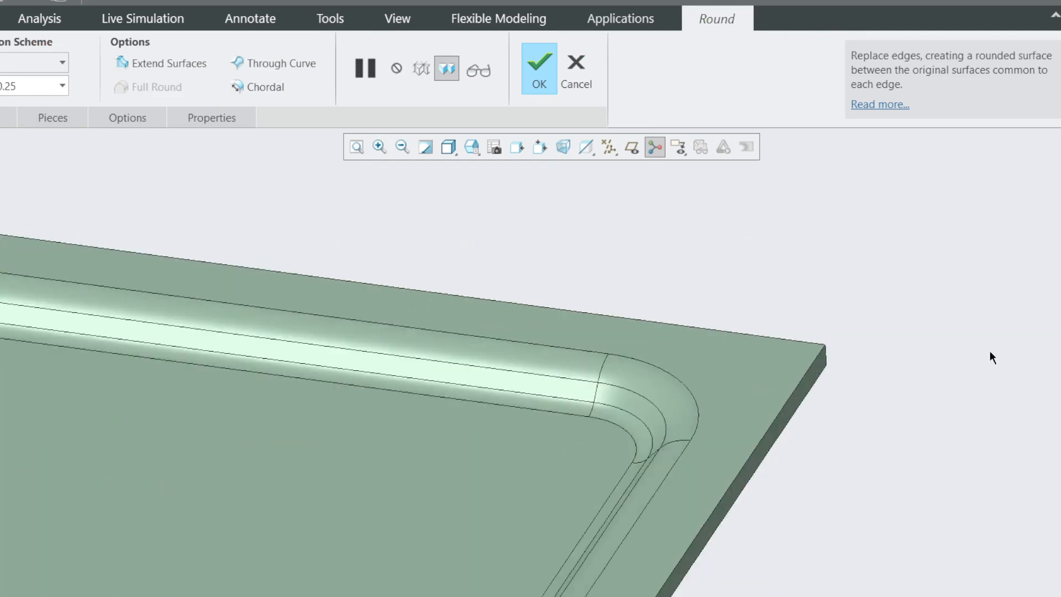
pyautogui.scroll(2, 989, 352)
pyautogui.click(786, 359)
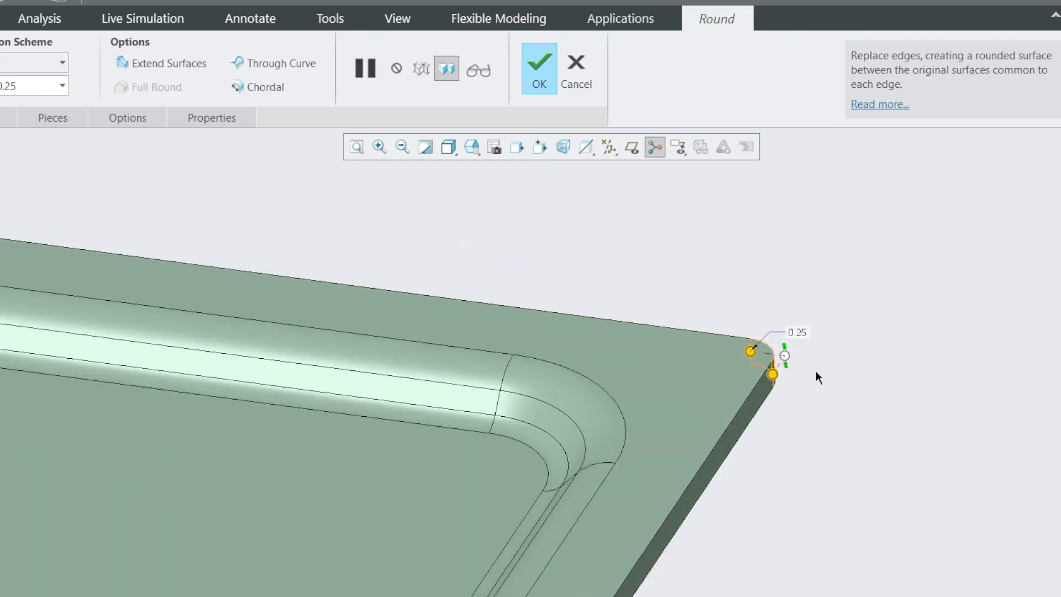
pyautogui.scroll(-5, 815, 369)
pyautogui.moveTo(252, 348)
pyautogui.mouseDown(button='middle')
pyautogui.moveTo(256, 365)
pyautogui.moveTo(251, 341)
pyautogui.mouseUp(button='middle')
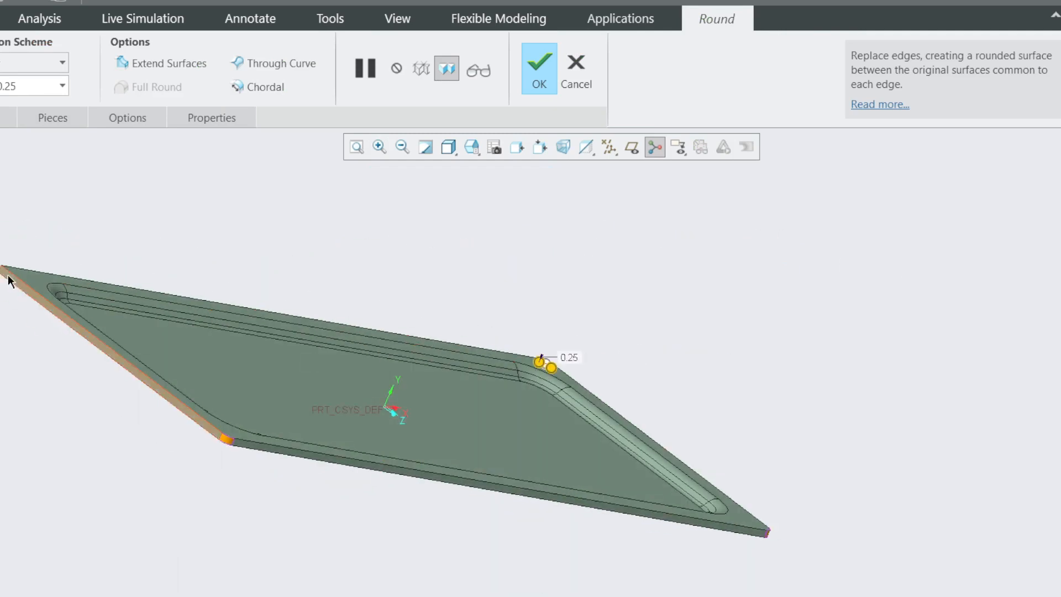
pyautogui.click(6, 276)
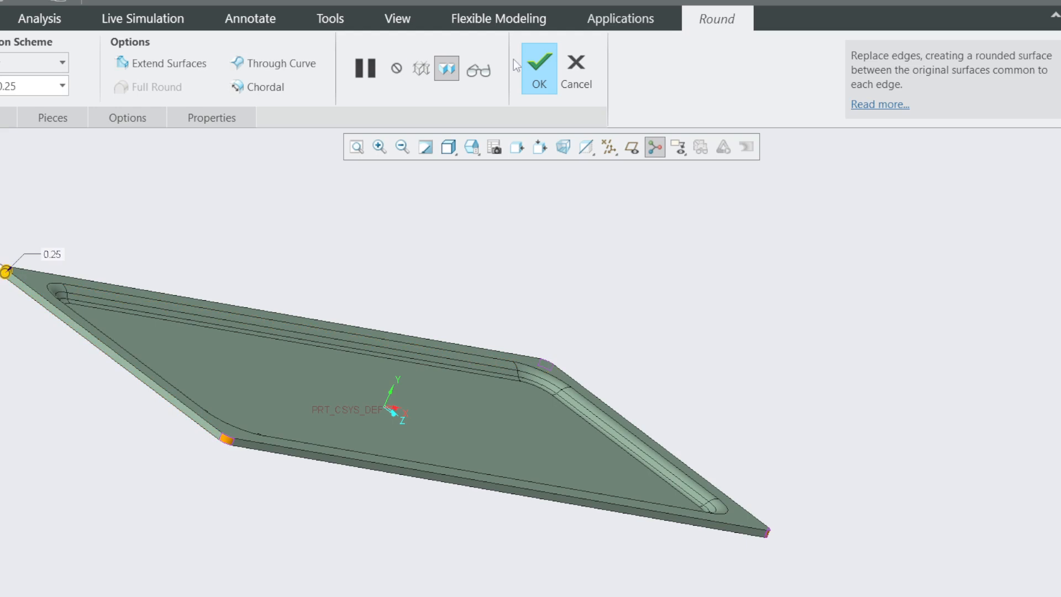
pyautogui.click(540, 69)
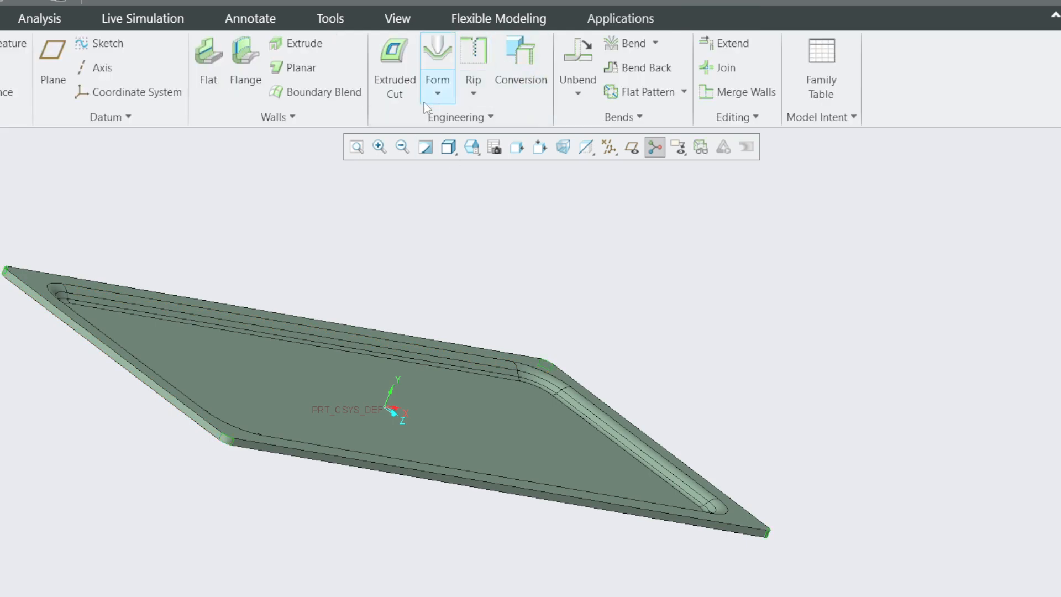
# Round the wall's upper outer perimeter edge with a radius of 0.1
pyautogui.click(456, 117)
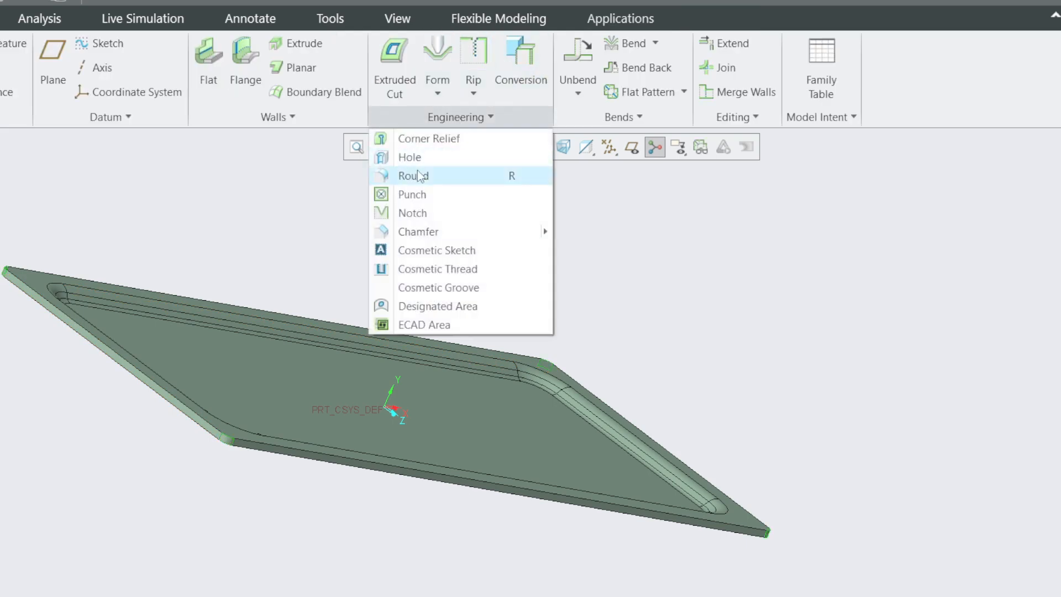
pyautogui.click(407, 173)
pyautogui.click(19, 293)
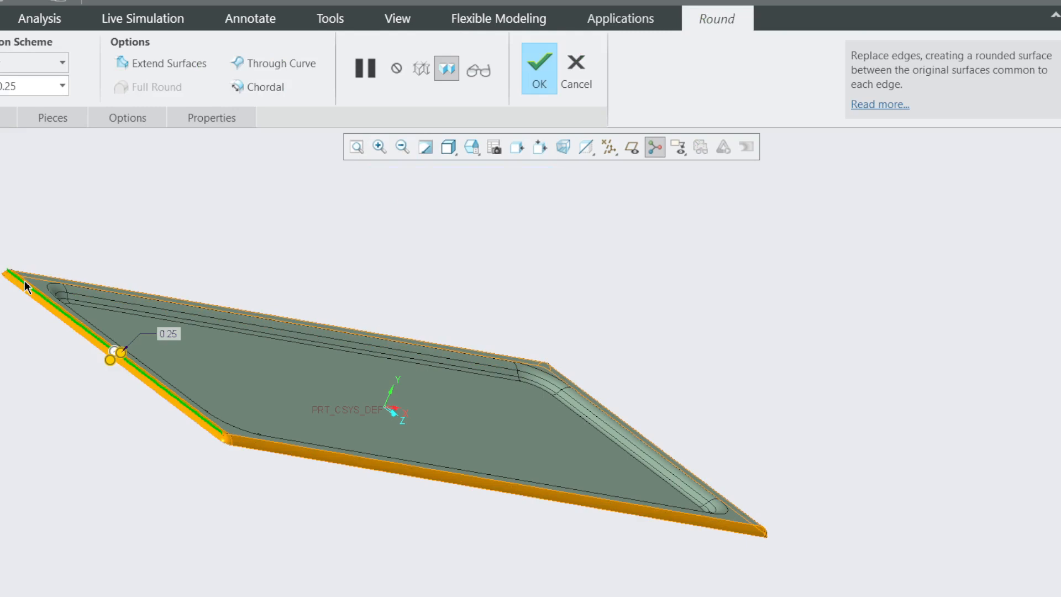
pyautogui.moveTo(265, 254); pyautogui.dragTo(214, 277, button='middle')
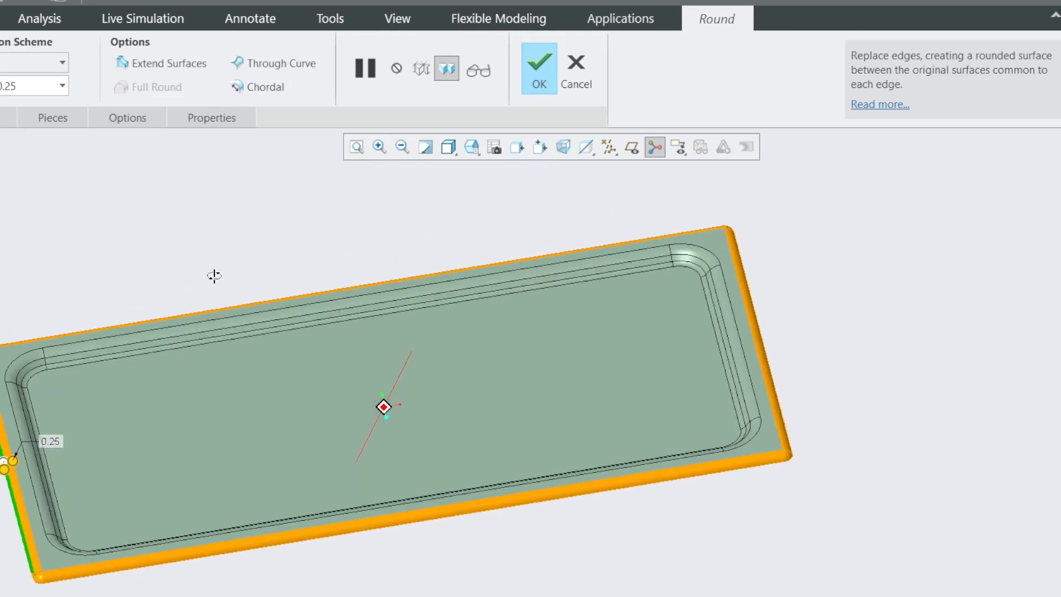
pyautogui.doubleClick(27, 89)
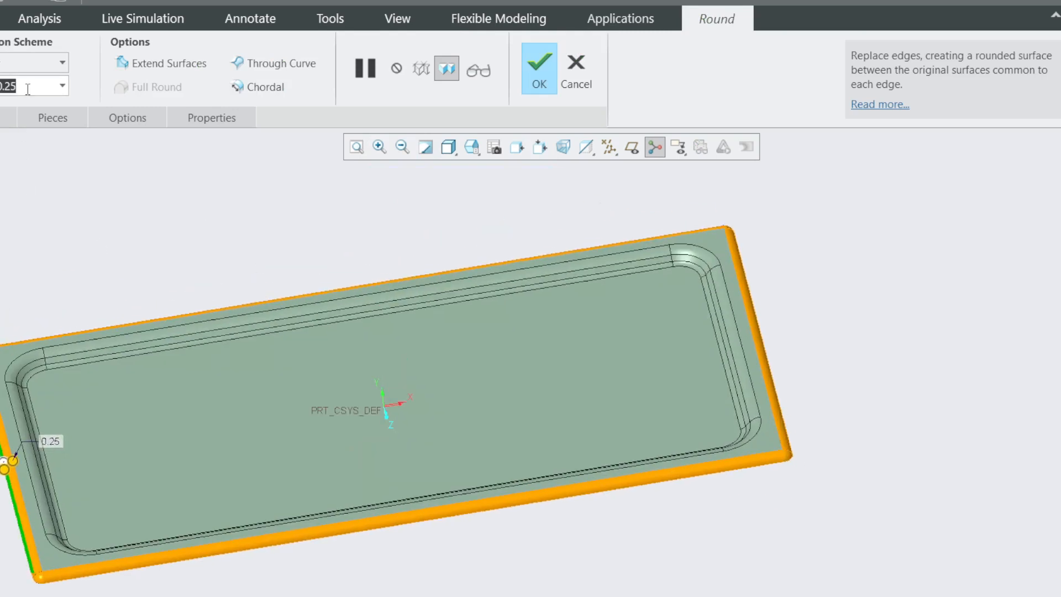
pyautogui.write('0.1')
pyautogui.press('Return')
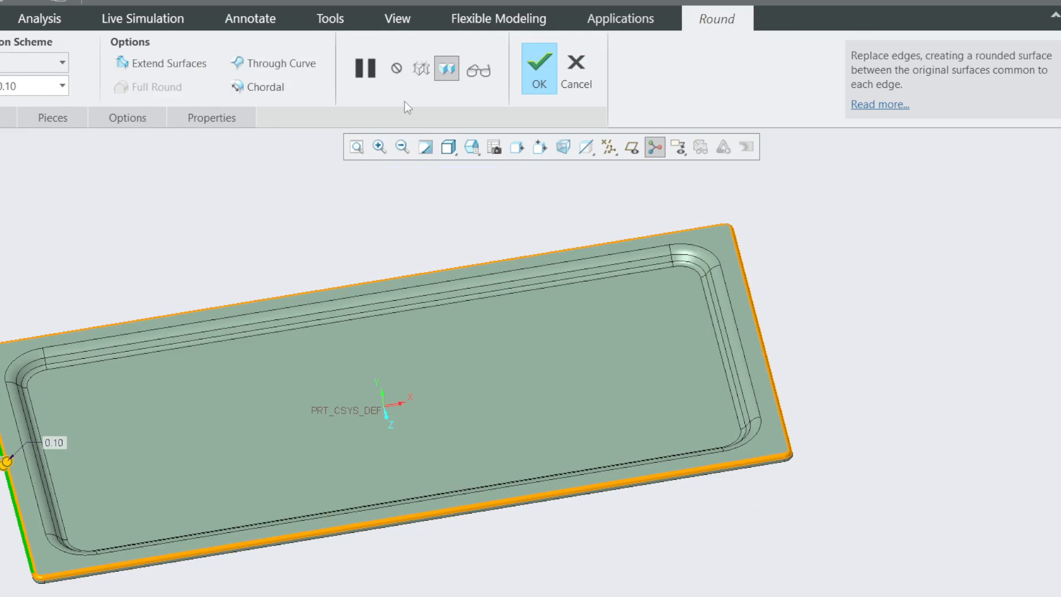
pyautogui.click(532, 63)
pyautogui.moveTo(76, 189); pyautogui.dragTo(817, 241)
pyautogui.scroll(2, 754, 300)
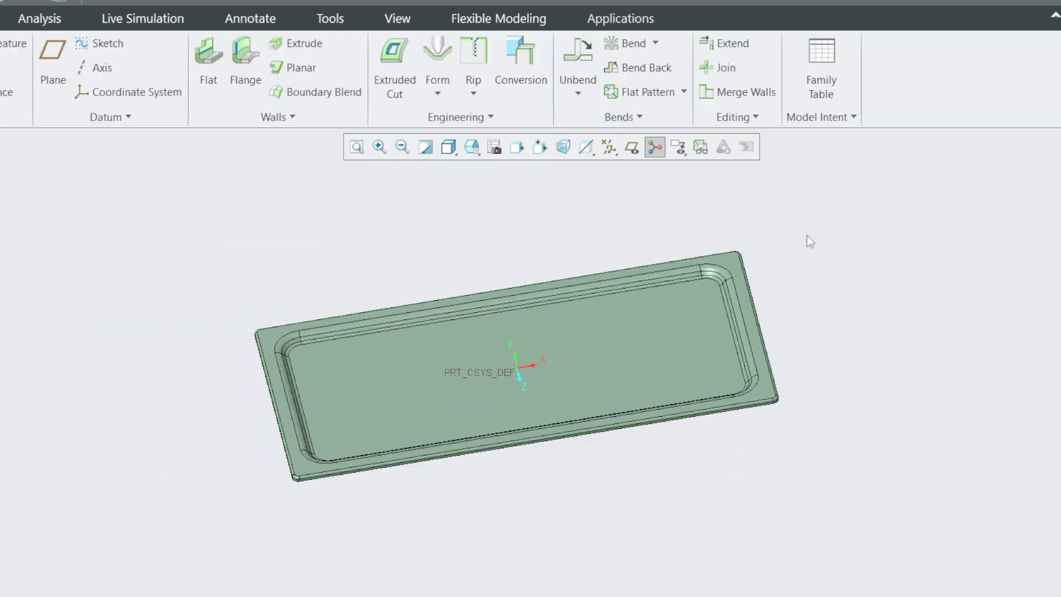
pyautogui.moveTo(727, 442); pyautogui.dragTo(663, 326, button='middle')
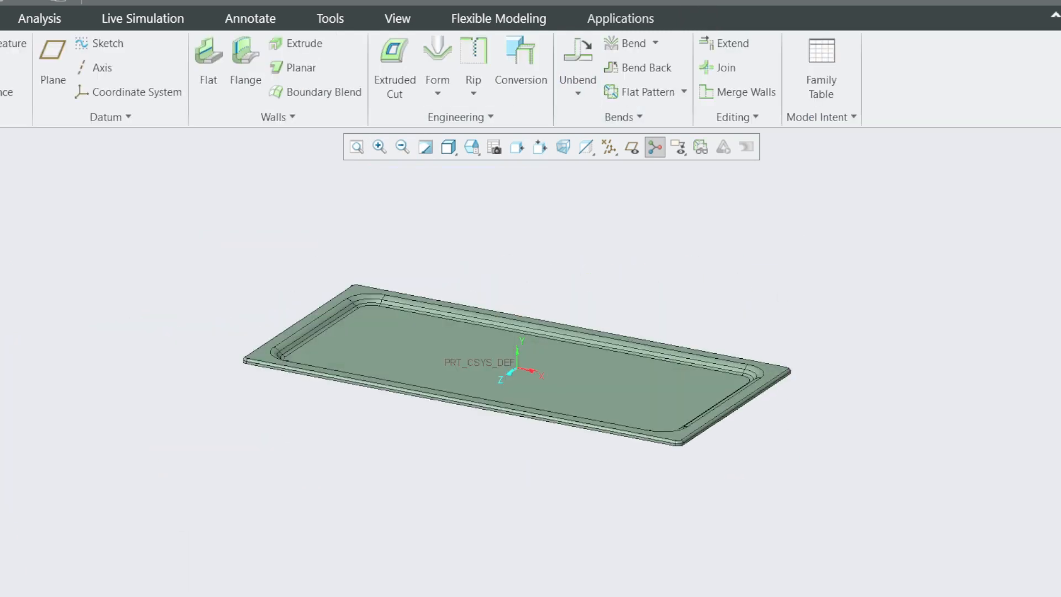
# Consult the reference drawing in Snipping Tool and set the perimeter edge round's radius to 0.20
pyautogui.hotkey('alt', 'Tab')
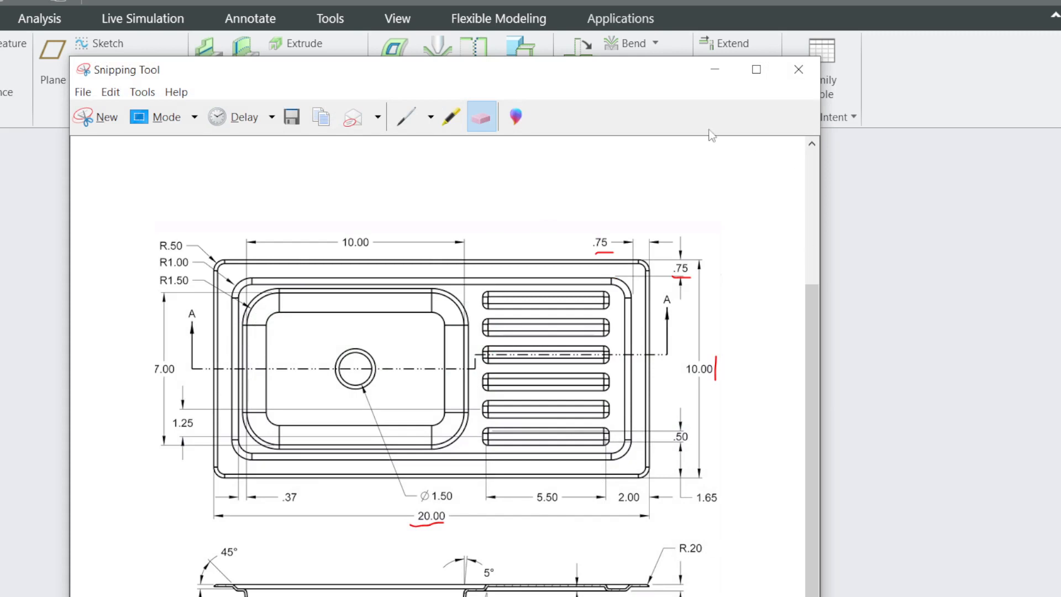
pyautogui.click(714, 69)
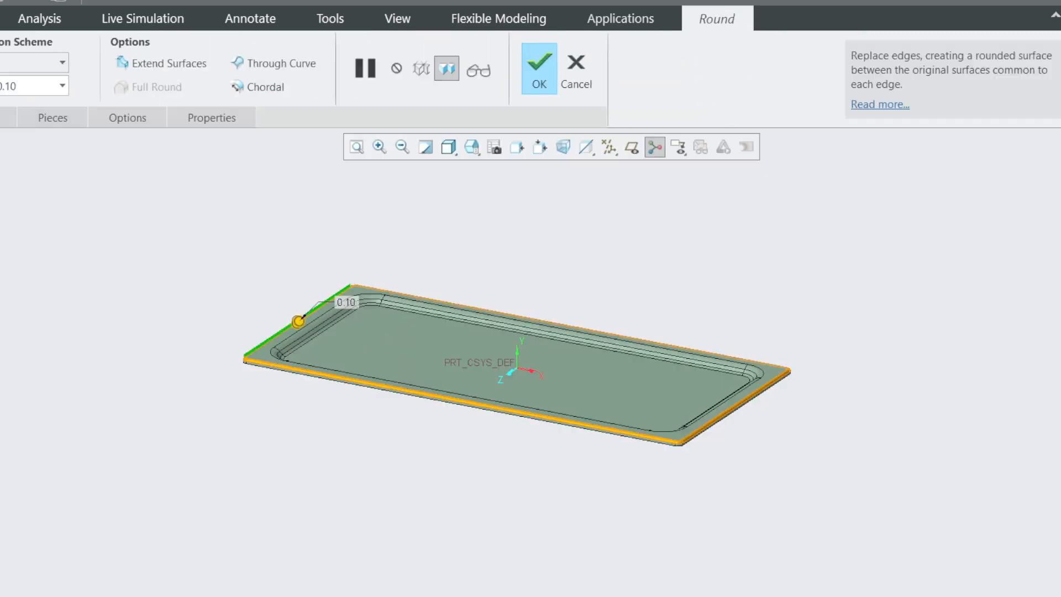
pyautogui.doubleClick(9, 87)
pyautogui.write('0.')
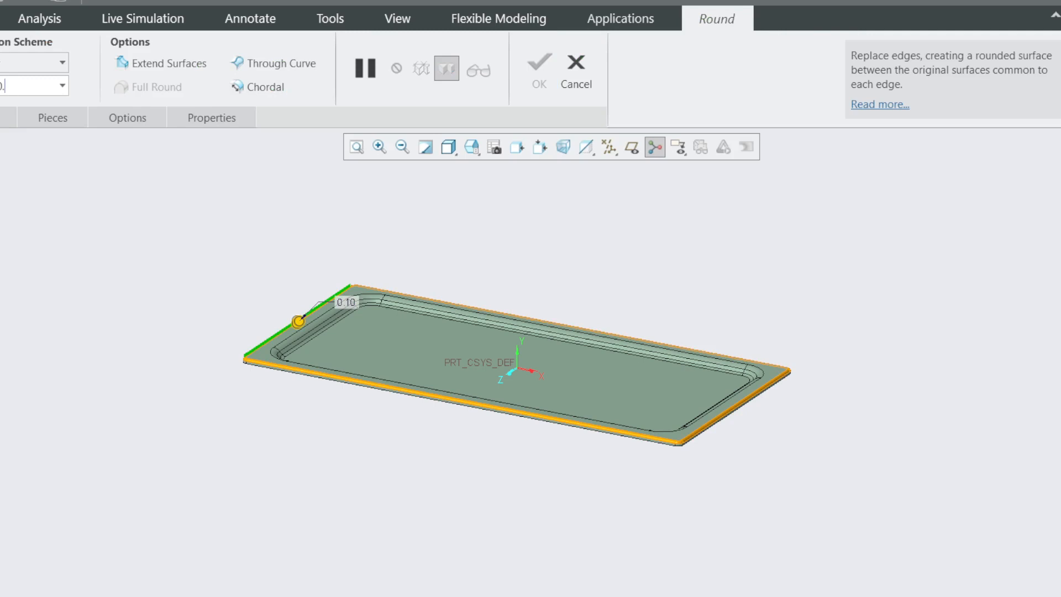
pyautogui.write('20')
pyautogui.press('Return')
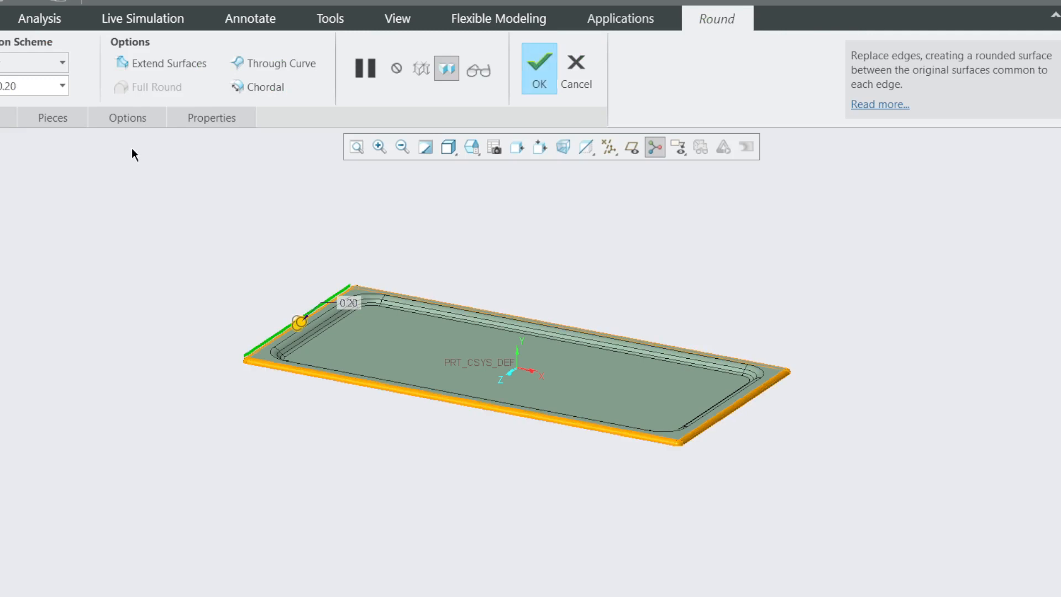
pyautogui.click(539, 67)
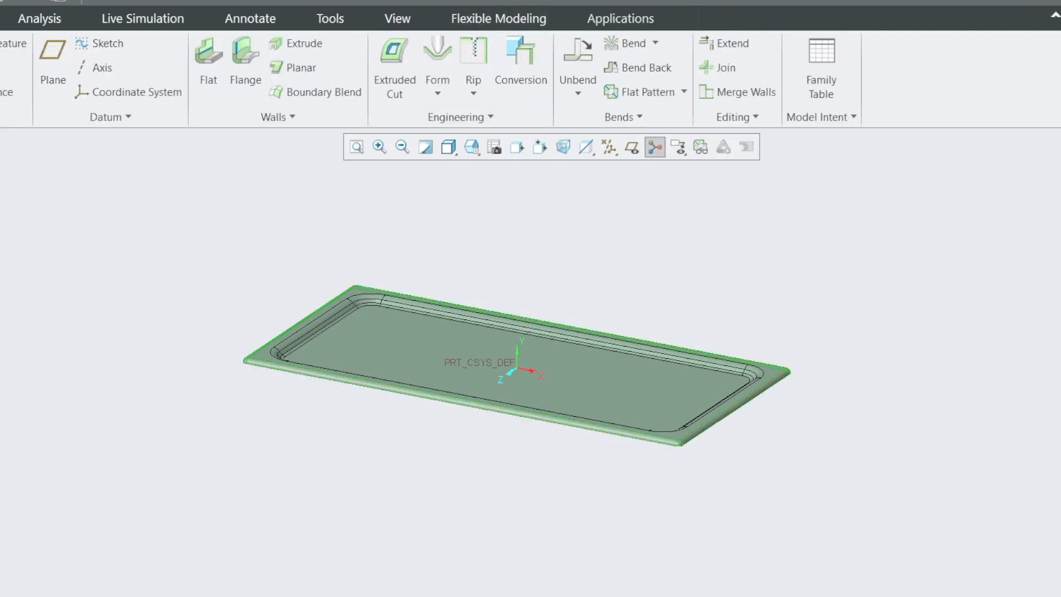
# Edit the outer corner round and set its front-left corner's radius to 0.5, checking the reference drawing in Snipping Tool
pyautogui.hotkey('ctrl', 'e')
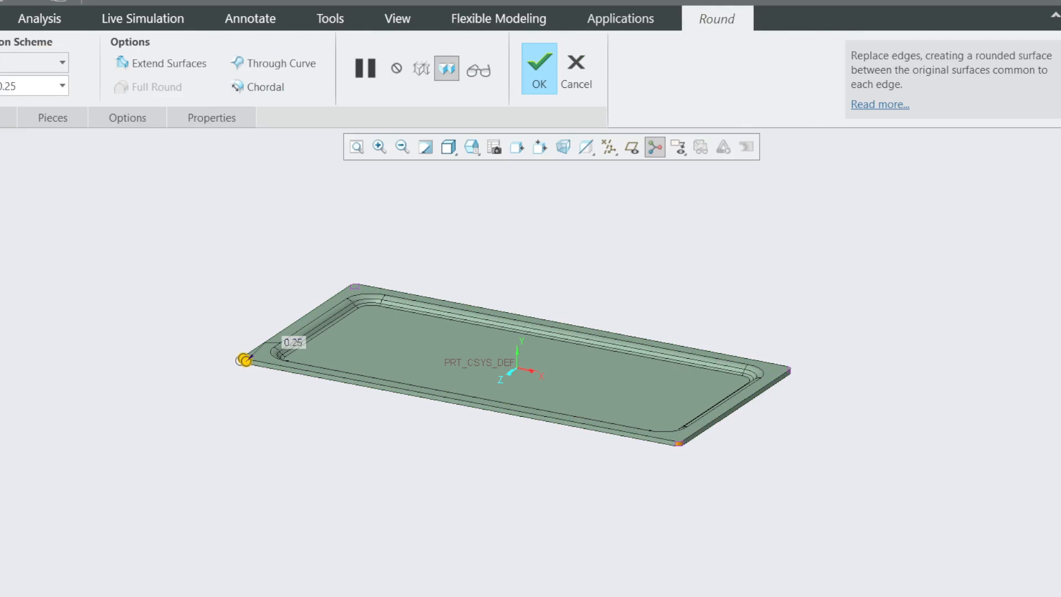
pyautogui.doubleClick(23, 86)
pyautogui.write('0.')
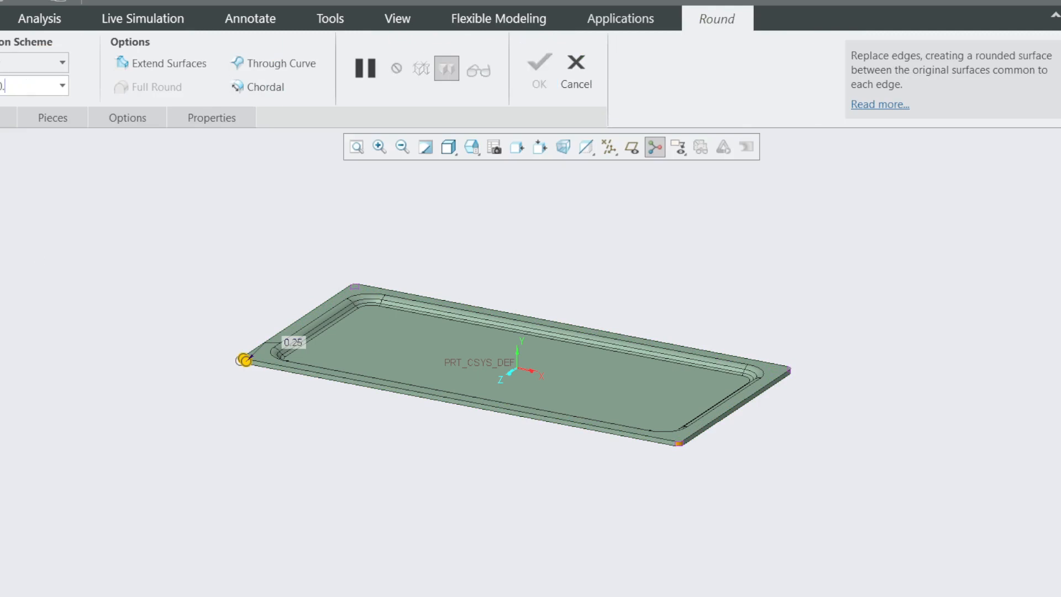
pyautogui.write('20')
pyautogui.hotkey('alt', 'Tab')
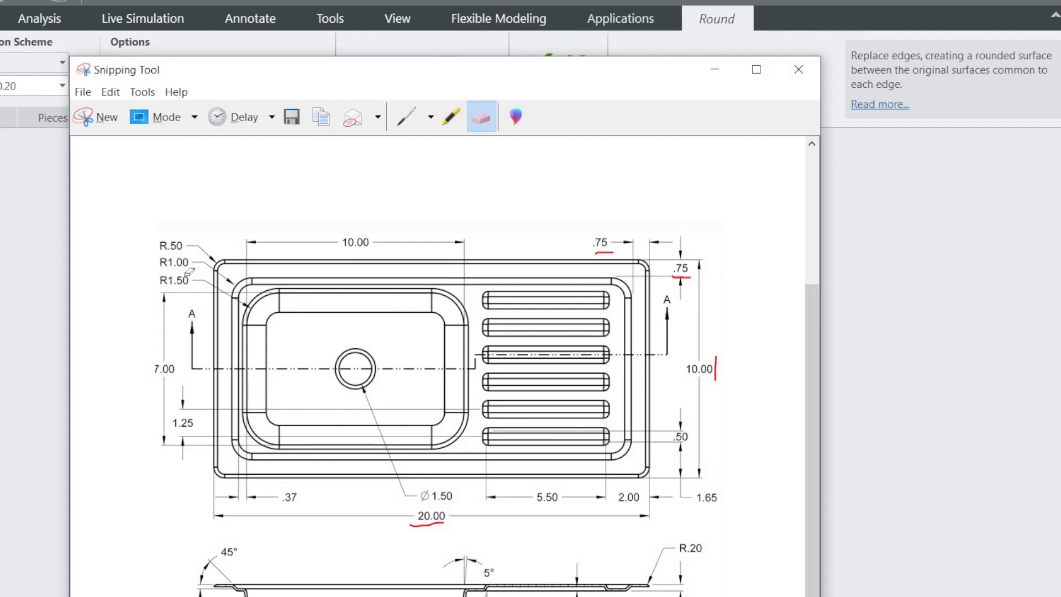
pyautogui.click(31, 87)
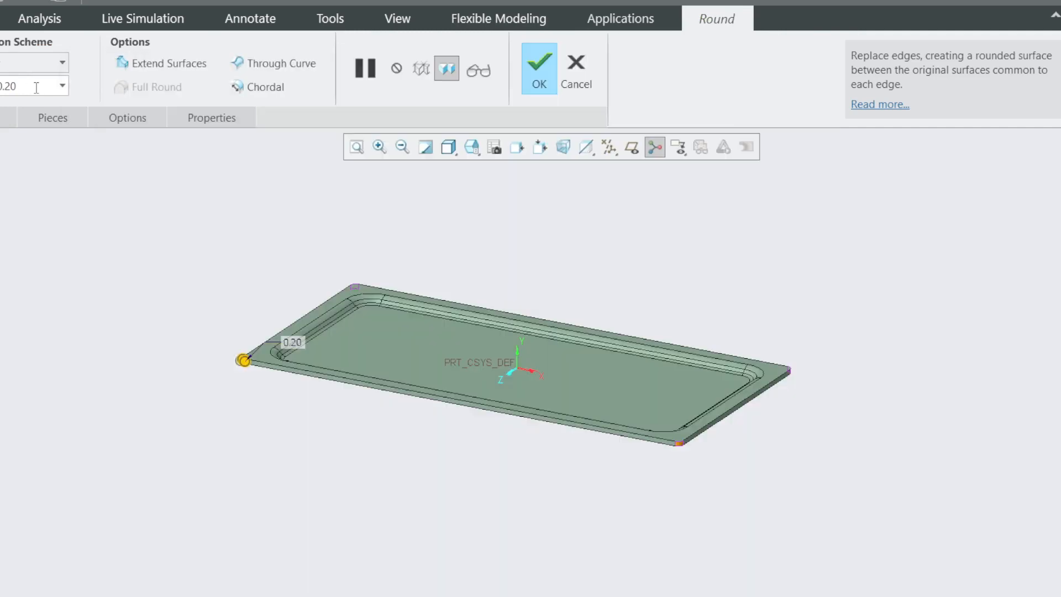
pyautogui.doubleClick(36, 87)
pyautogui.write('0.5')
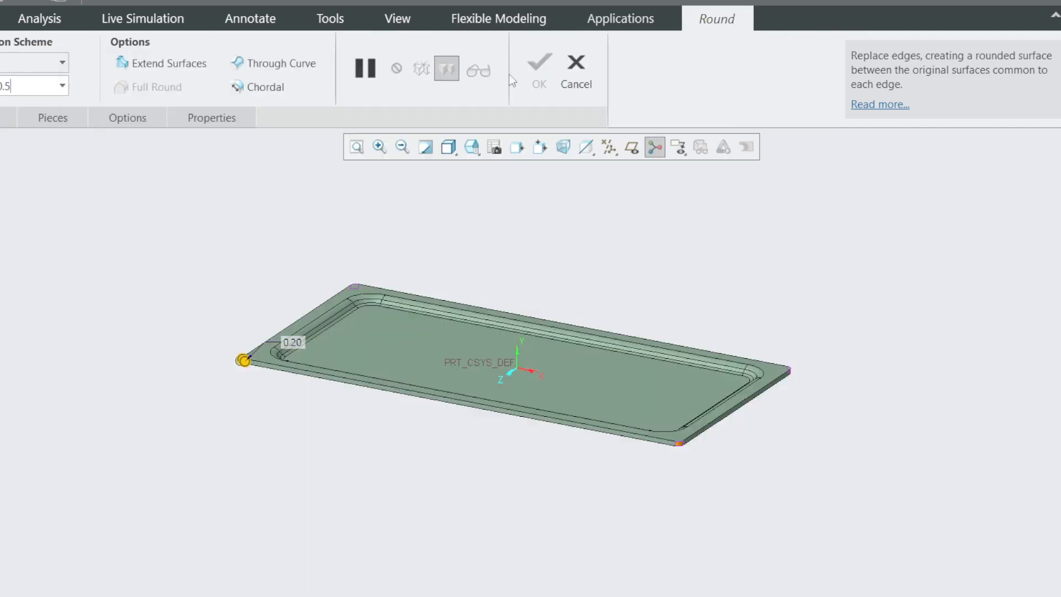
pyautogui.press('Return')
pyautogui.click(541, 60)
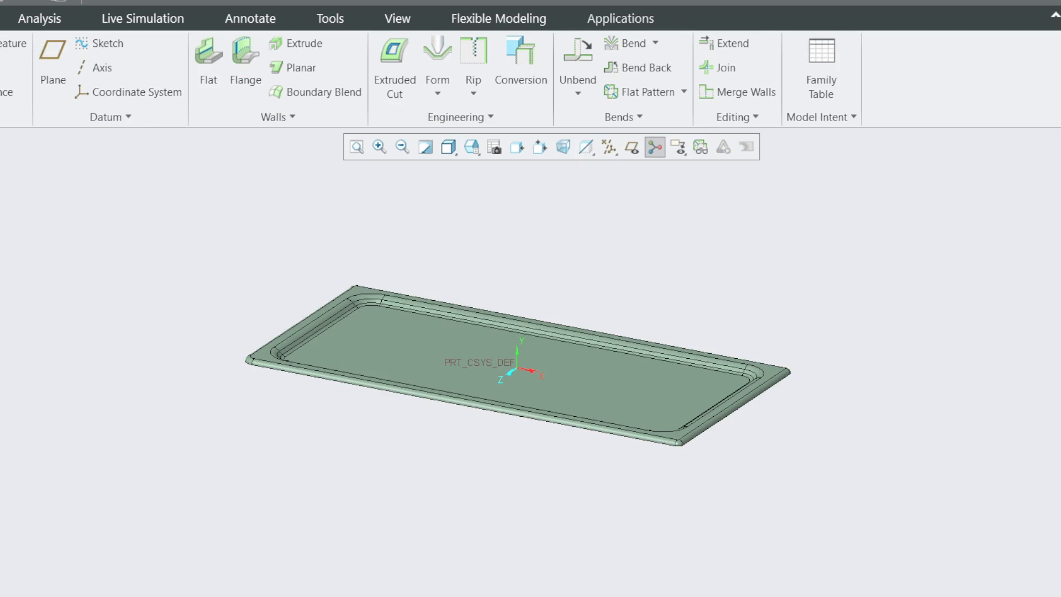
# Edit the corner round again, set the radius of its three remaining corners to 0.50, and complete it
pyautogui.hotkey('ctrl', 'e')
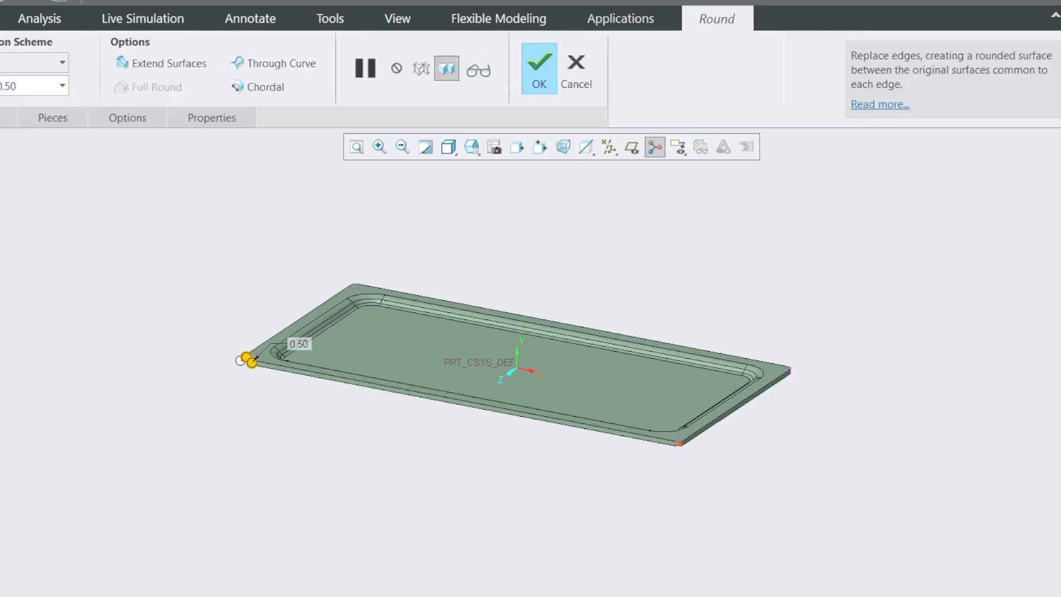
pyautogui.click(8, 118)
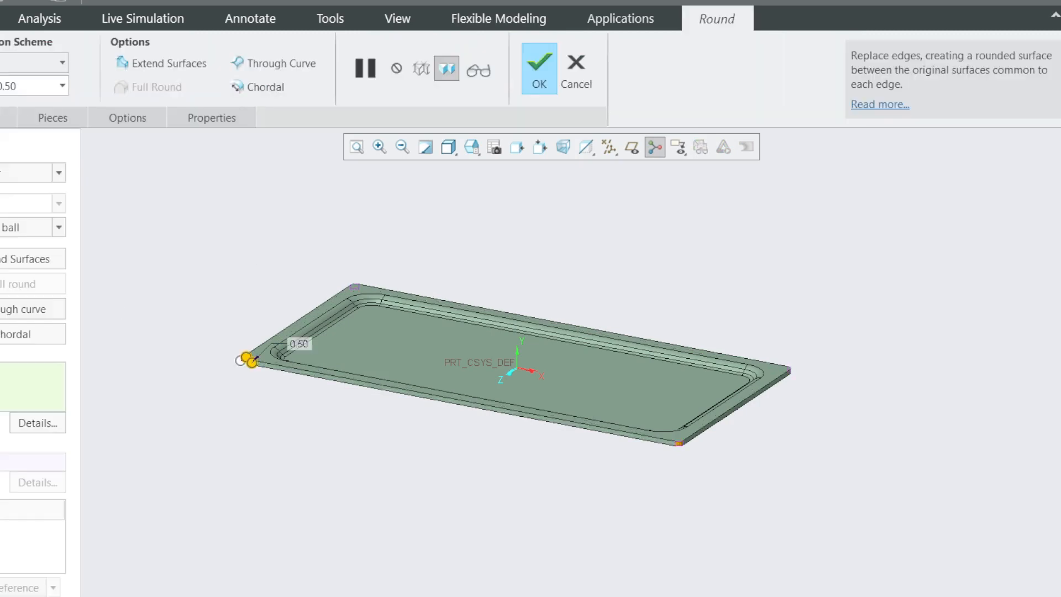
pyautogui.click(679, 443)
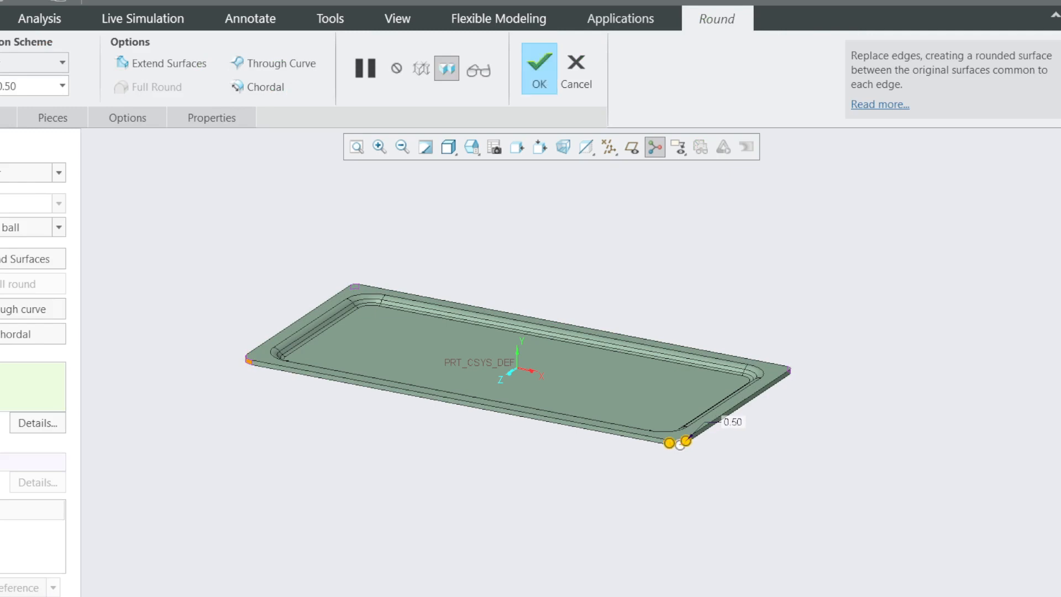
pyautogui.click(789, 370)
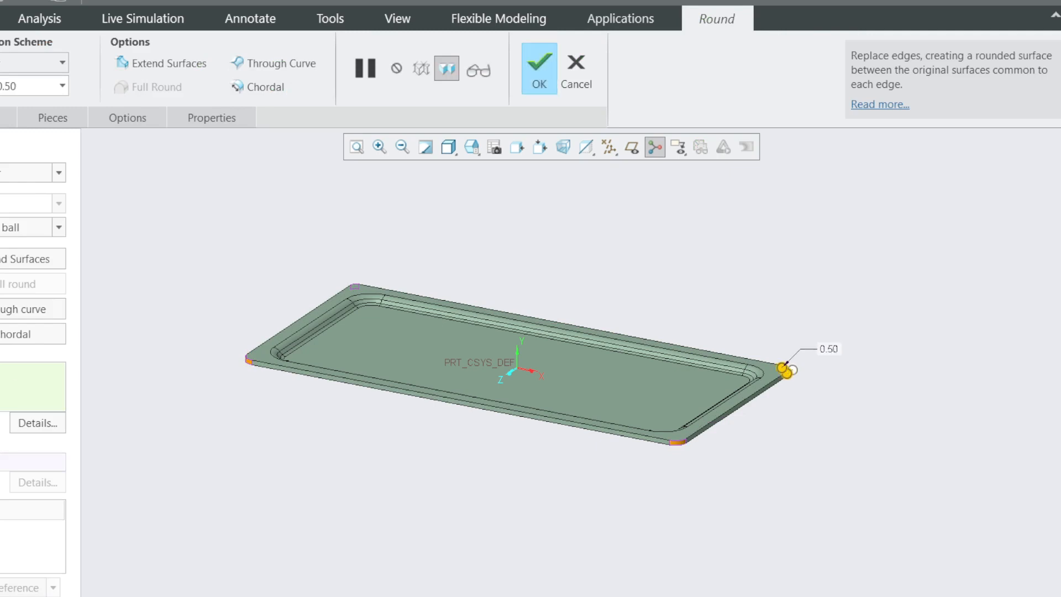
pyautogui.click(354, 286)
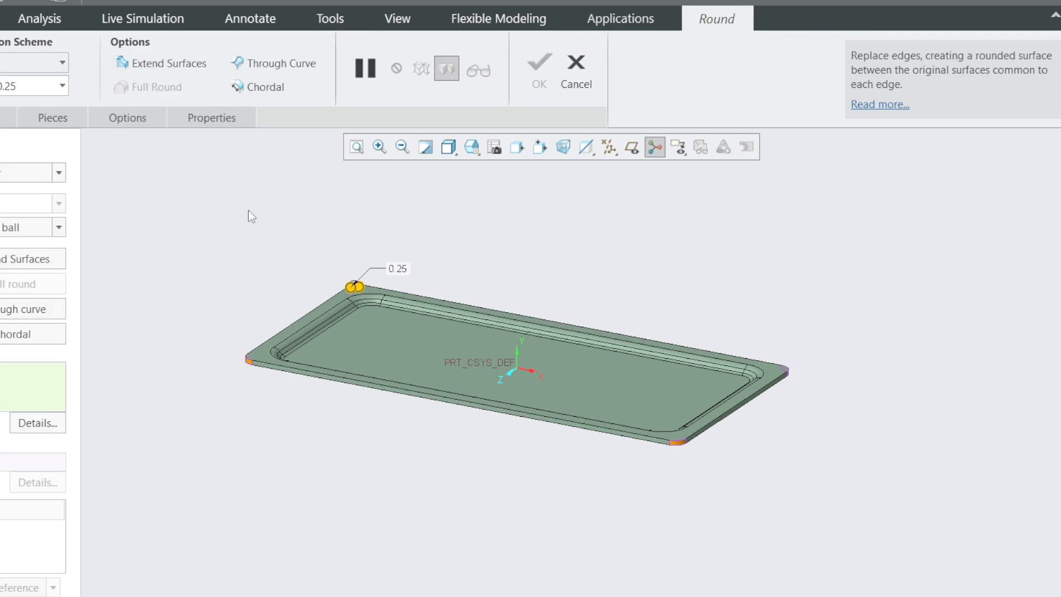
pyautogui.write('0.50')
pyautogui.press('Return')
pyautogui.click(547, 54)
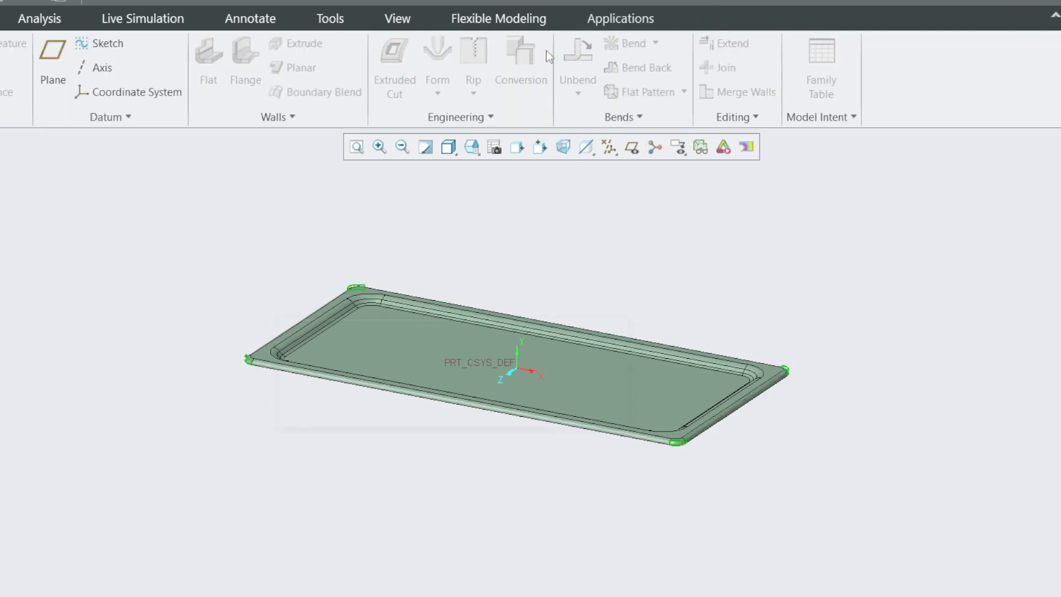
pyautogui.moveTo(380, 398); pyautogui.dragTo(407, 438, button='middle')
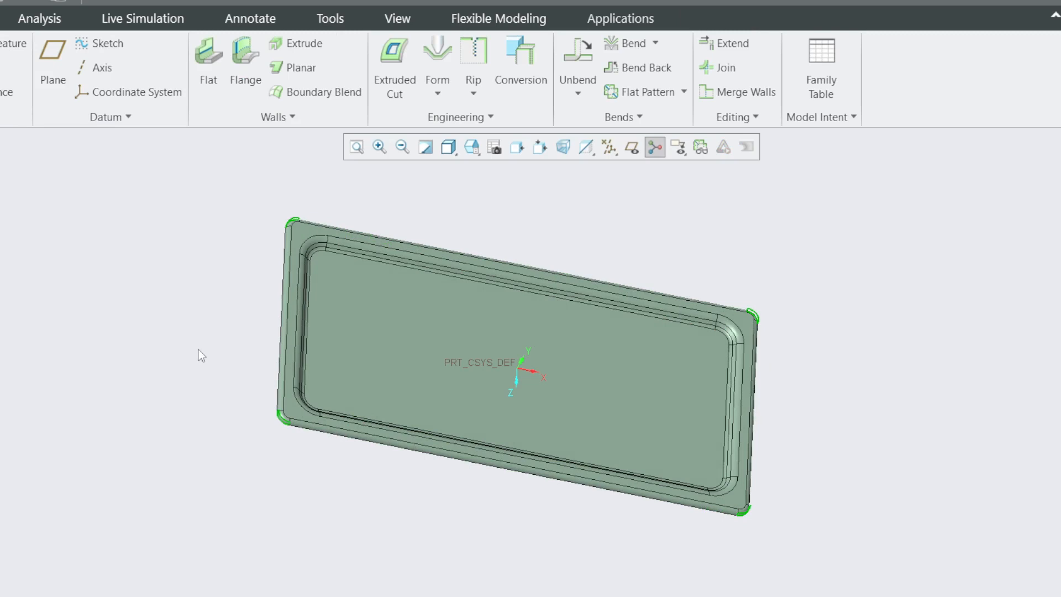
# Check the reference drawing in Snipping Tool and start a Sketched Form with its sketch on the recess floor
pyautogui.scroll(2, 442, 262)
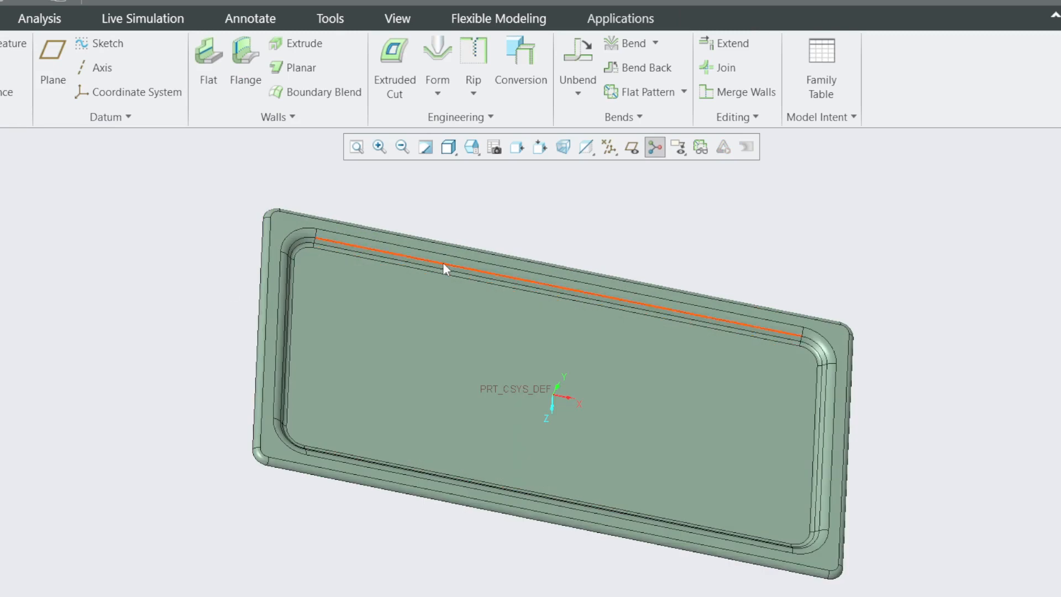
pyautogui.click(472, 146)
pyautogui.click(491, 277)
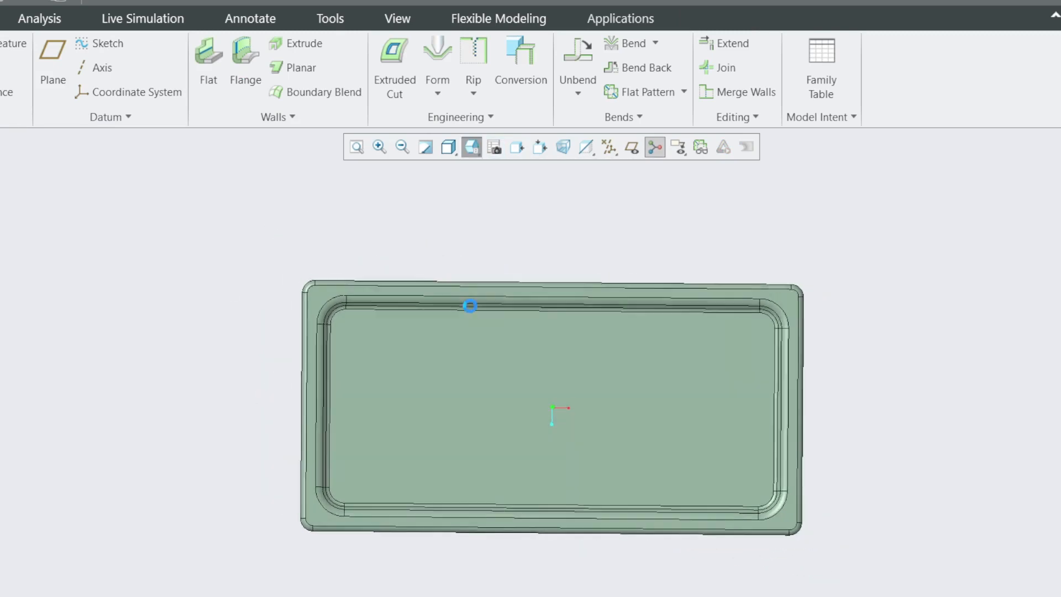
pyautogui.hotkey('alt', 'Tab')
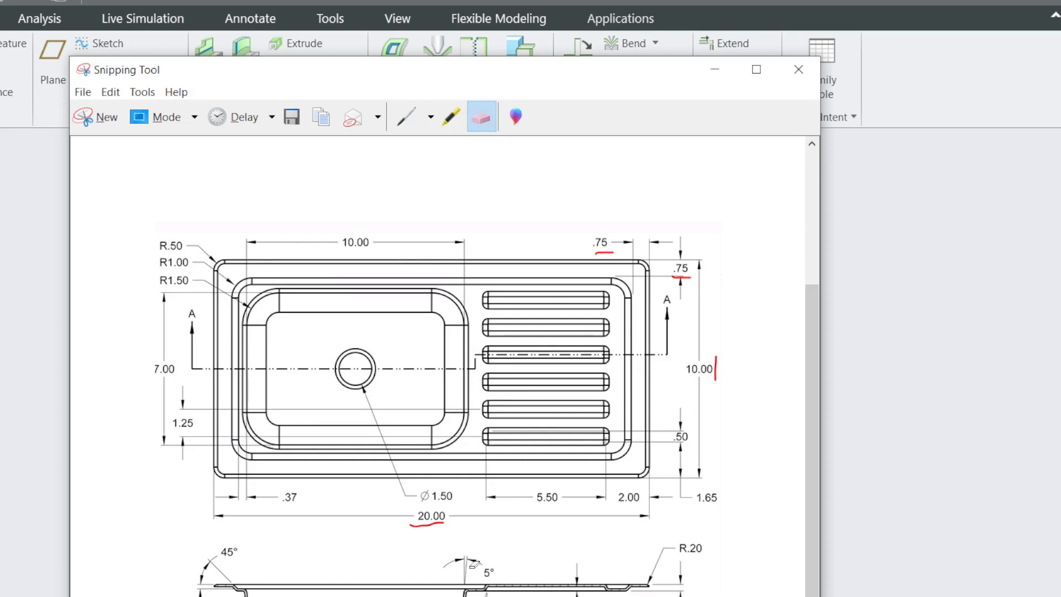
pyautogui.click(714, 69)
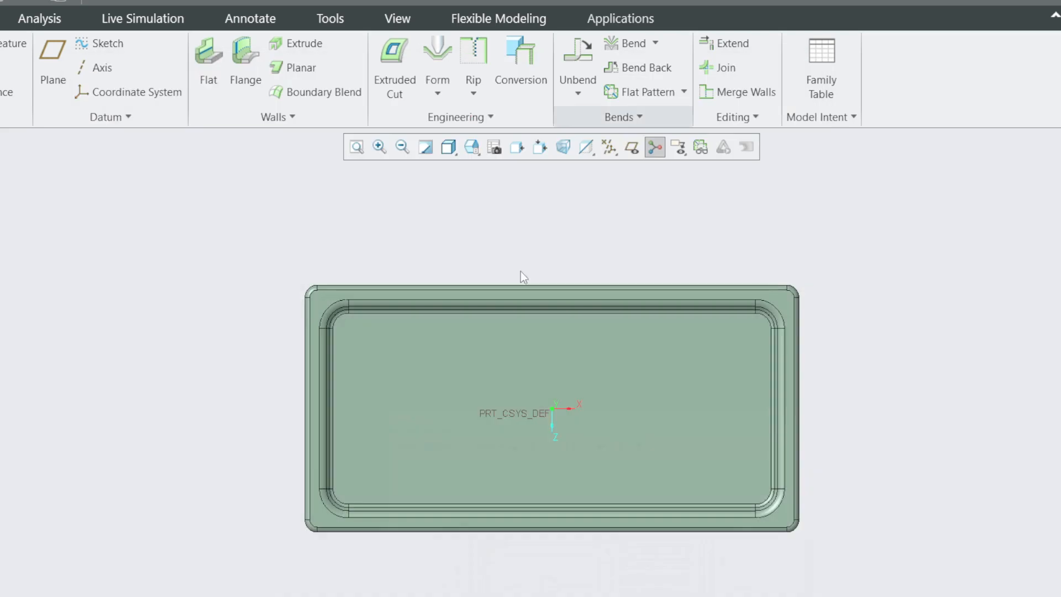
pyautogui.click(442, 94)
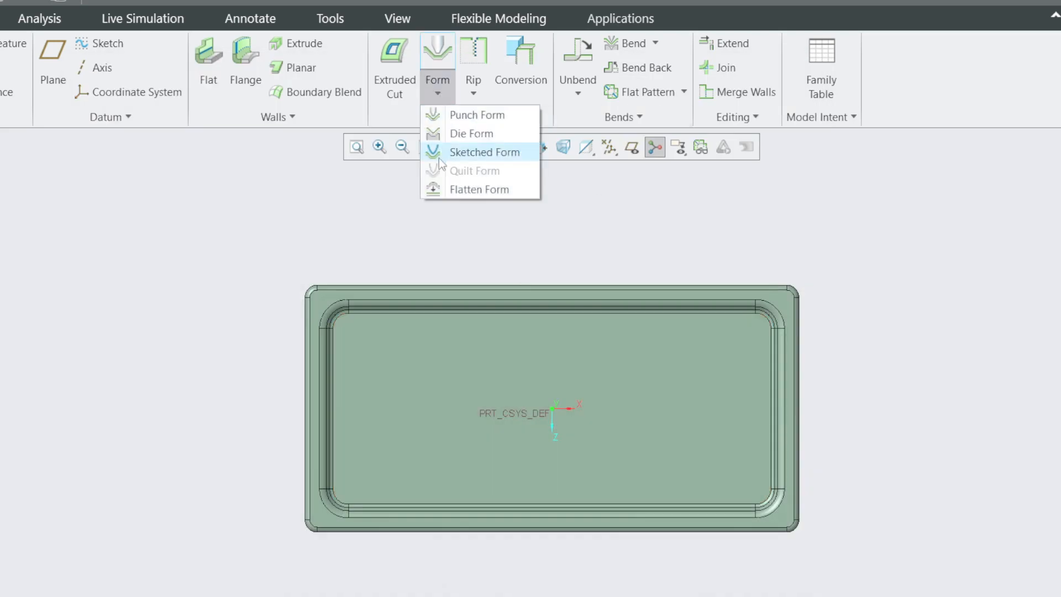
pyautogui.click(467, 153)
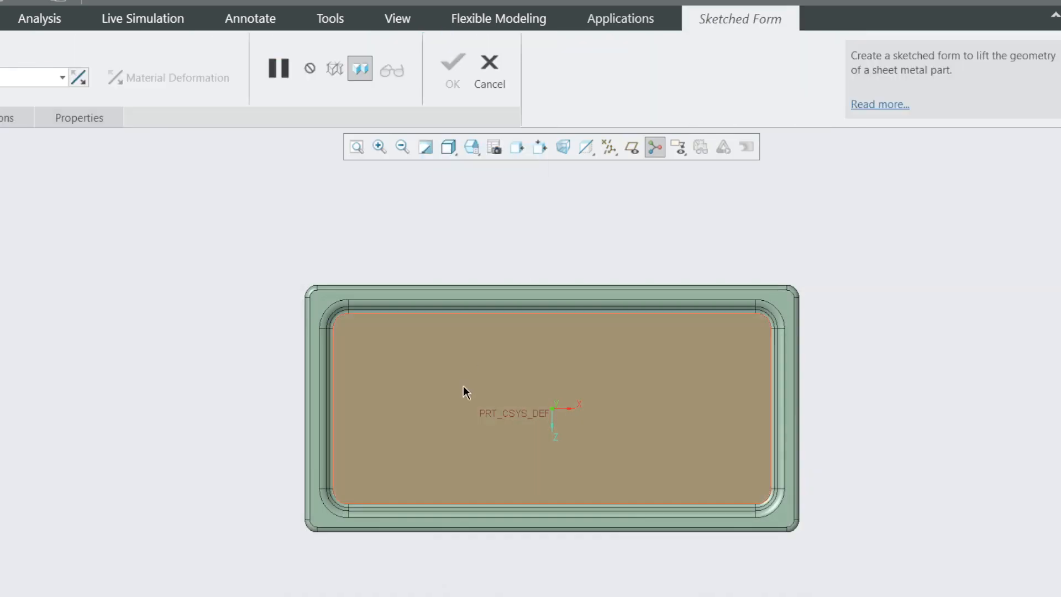
pyautogui.click(463, 385)
# Sketch a center rectangle about 7.22 by 4.84 on the left half of the recess floor, centered on the horizontal reference
pyautogui.click(212, 67)
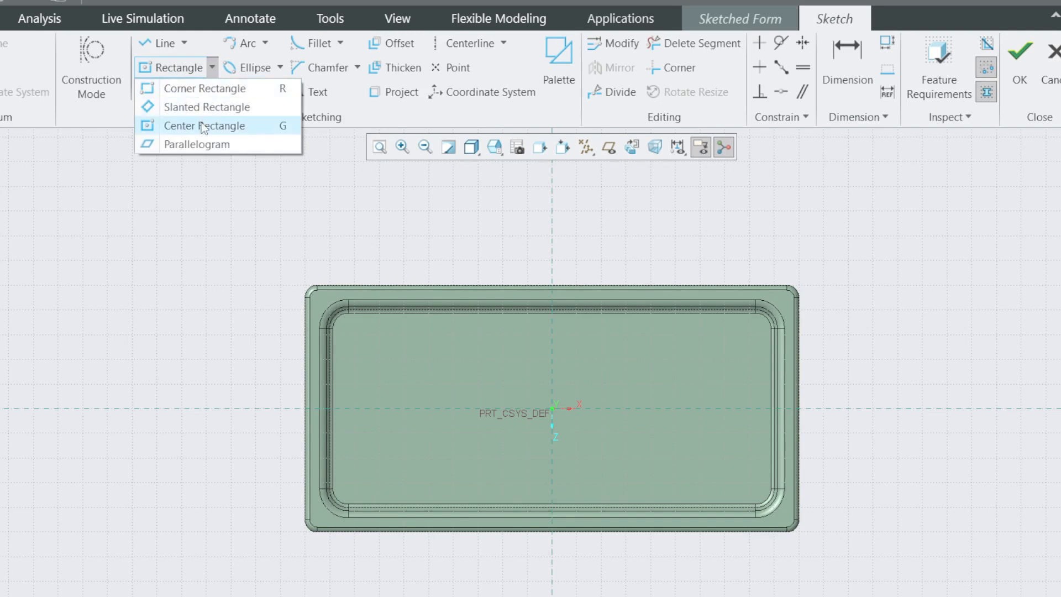
pyautogui.click(204, 126)
pyautogui.click(463, 409)
pyautogui.click(374, 348)
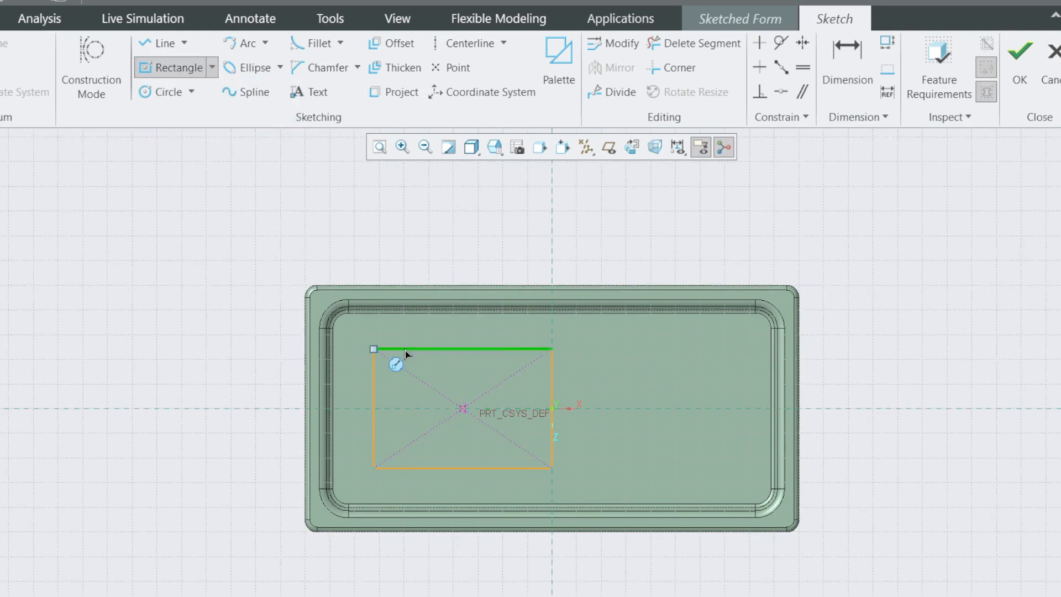
# Underline the basin's 10.00 length on the reference drawing in Snipping Tool
pyautogui.hotkey('alt', 'Tab')
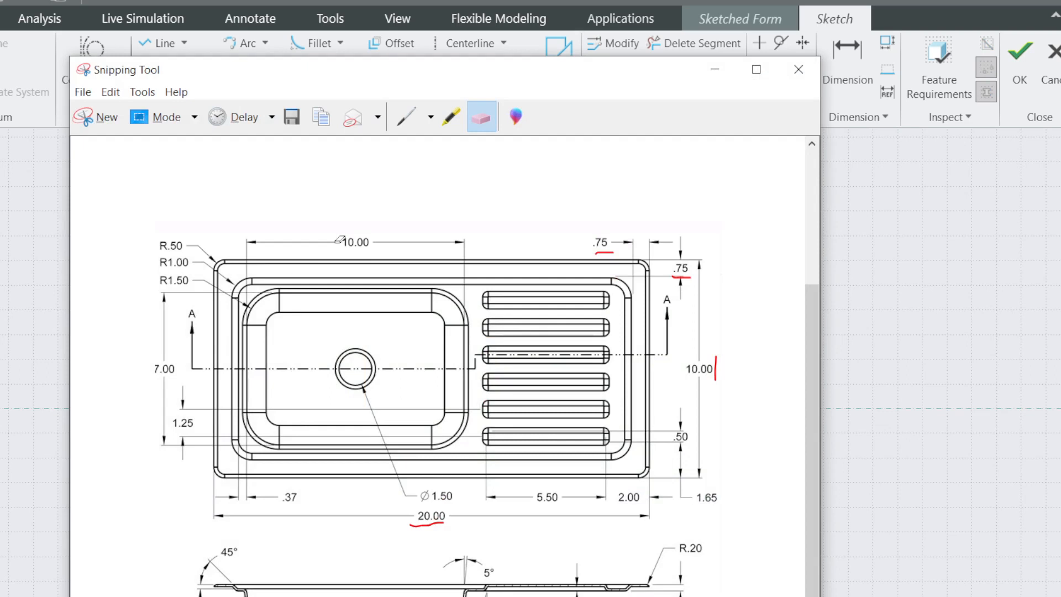
pyautogui.click(406, 116)
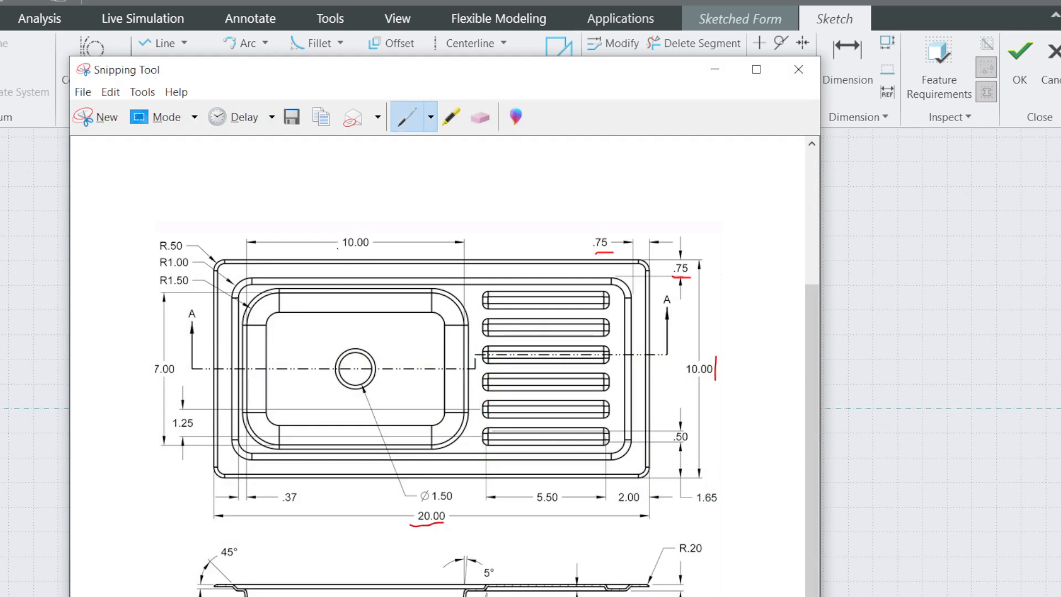
pyautogui.moveTo(337, 248); pyautogui.dragTo(413, 252)
pyautogui.click(712, 70)
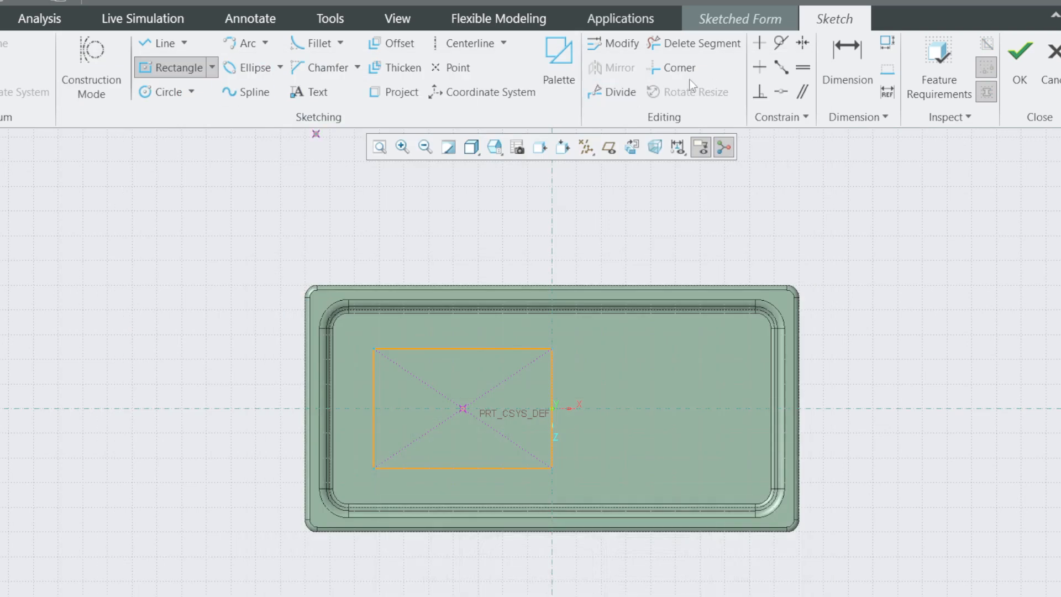
# Dimension the basin rectangle with a length of 10 and a height of 7
pyautogui.click(847, 66)
pyautogui.doubleClick(489, 363)
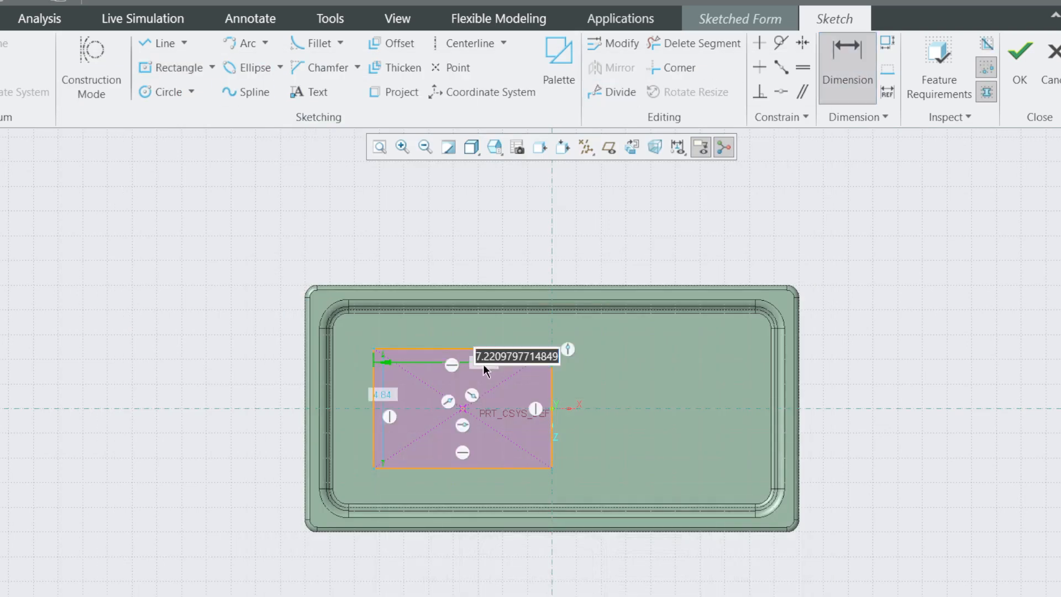
pyautogui.write('10')
pyautogui.press('Return')
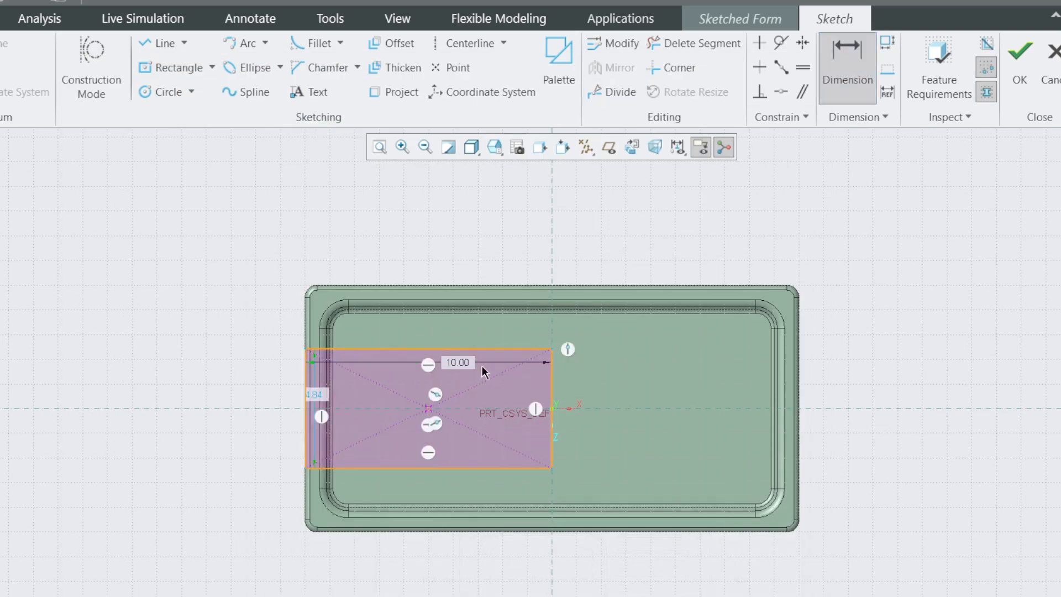
pyautogui.doubleClick(315, 396)
pyautogui.write('7')
pyautogui.press('Return')
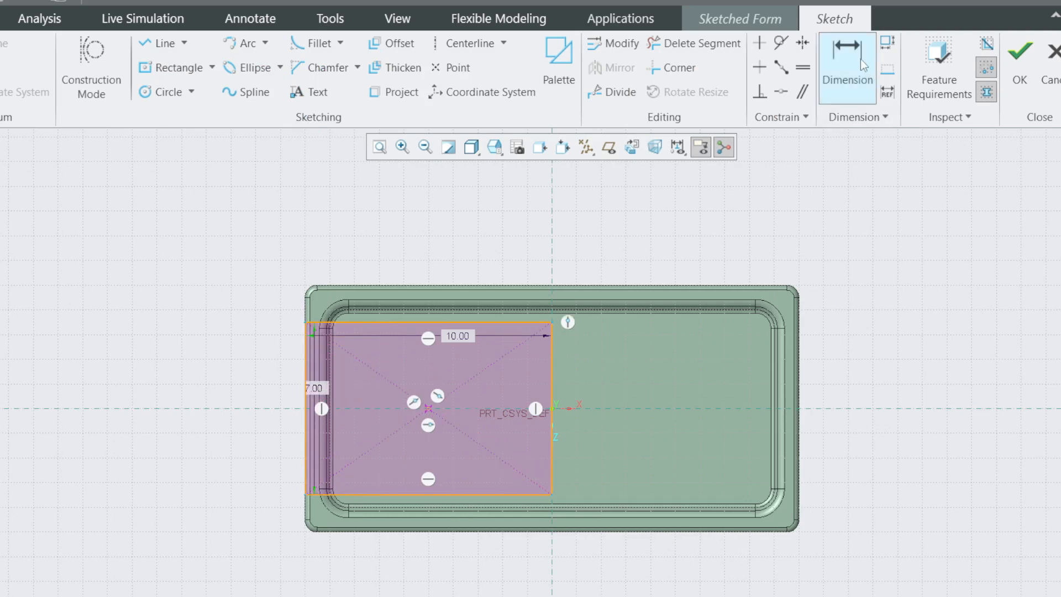
pyautogui.middleClick(528, 271)
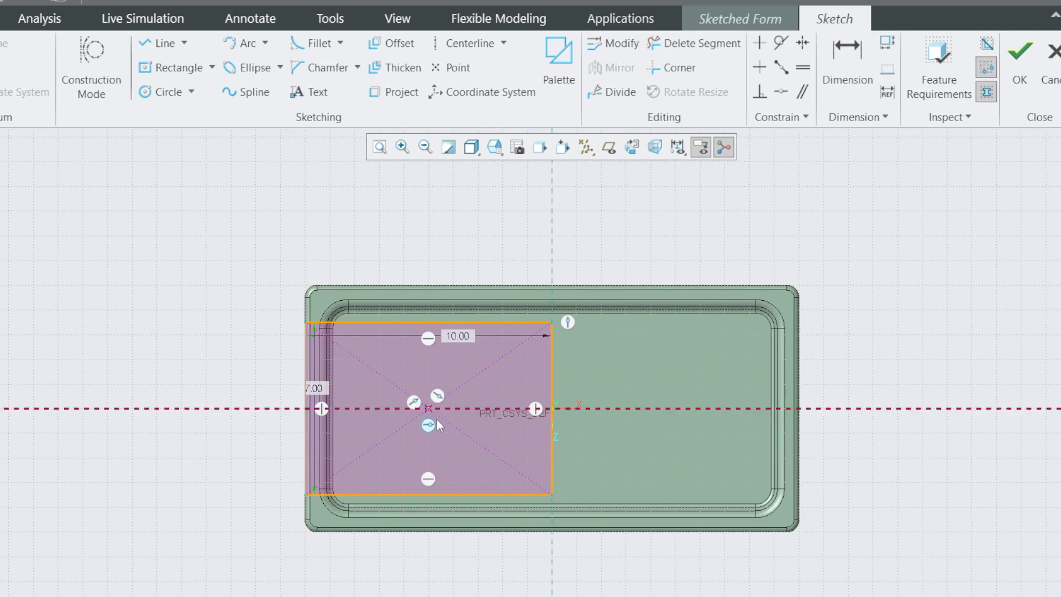
# Undo the rectangle's height and length changes and delete the rectangle
pyautogui.hotkey('ctrl', 'z')
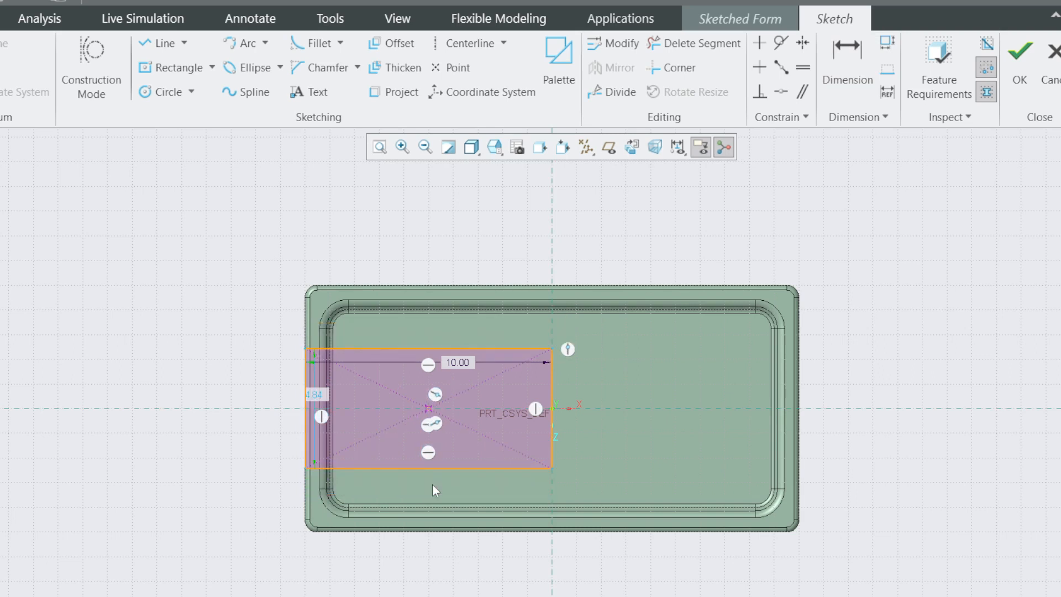
pyautogui.hotkey('ctrl', 'z')
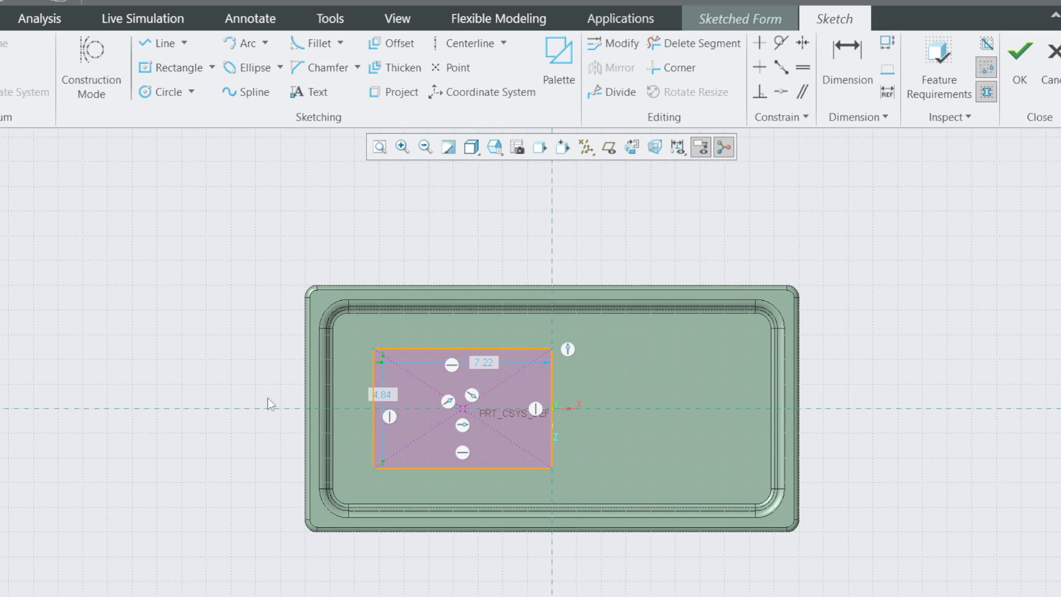
pyautogui.press('Delete')
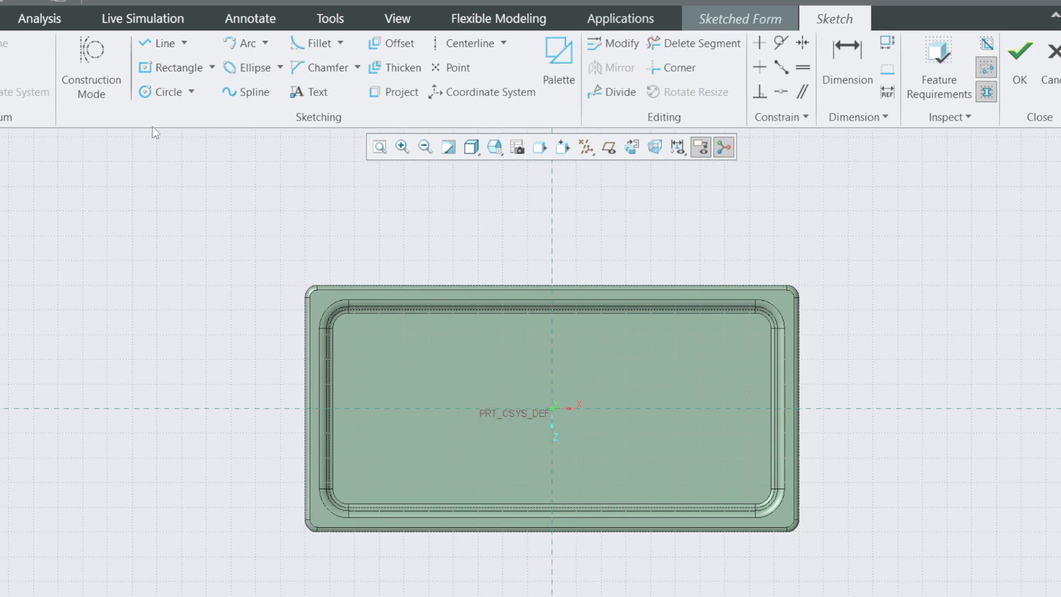
# Sketch a center rectangle about 6.73 by 4.26 on the horizontal reference, clear of the vertical reference, and shift it slightly right
pyautogui.click(174, 68)
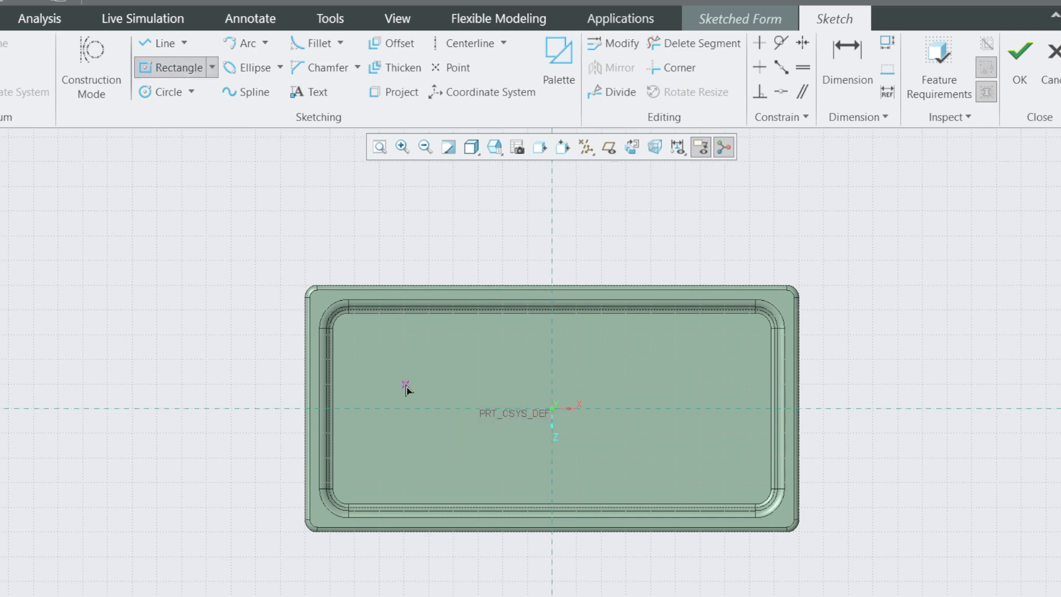
pyautogui.click(448, 409)
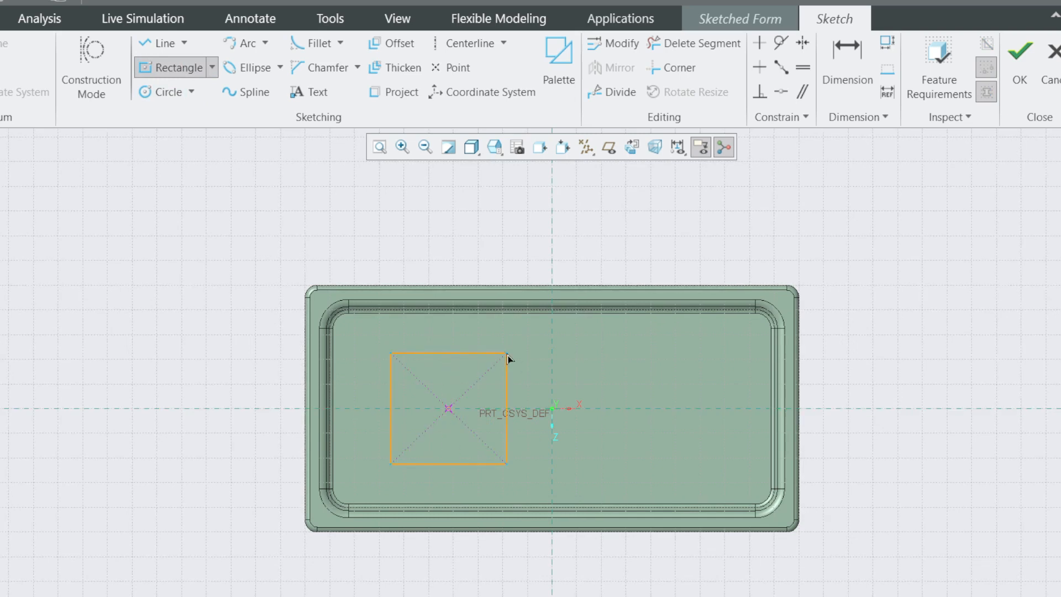
pyautogui.click(532, 360)
pyautogui.middleClick(838, 254)
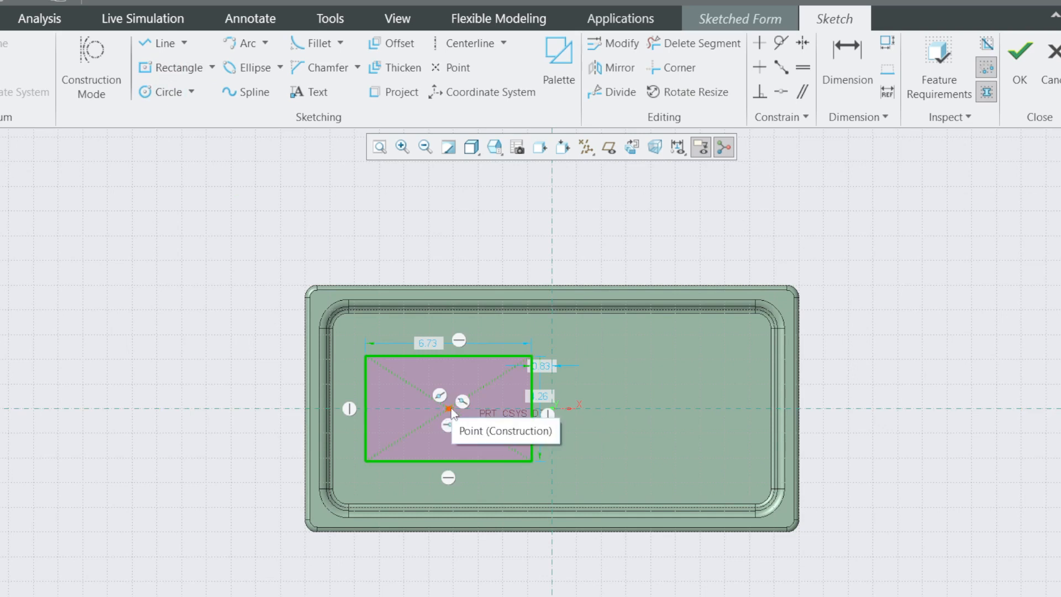
pyautogui.moveTo(451, 410)
pyautogui.mouseDown()
pyautogui.moveTo(489, 403)
pyautogui.moveTo(416, 409)
pyautogui.moveTo(454, 416)
pyautogui.mouseUp()
# Check the reference drawing in Snipping Tool and set the rectangle's left side .37 from the recess floor's left edge
pyautogui.hotkey('alt', 'Tab')
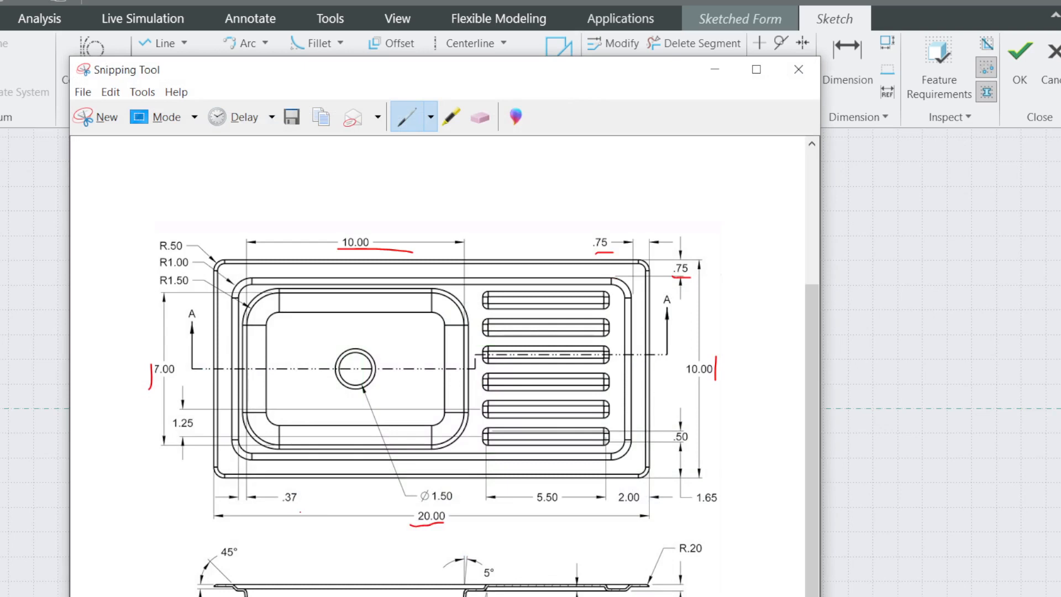
pyautogui.hotkey('alt', 'Tab')
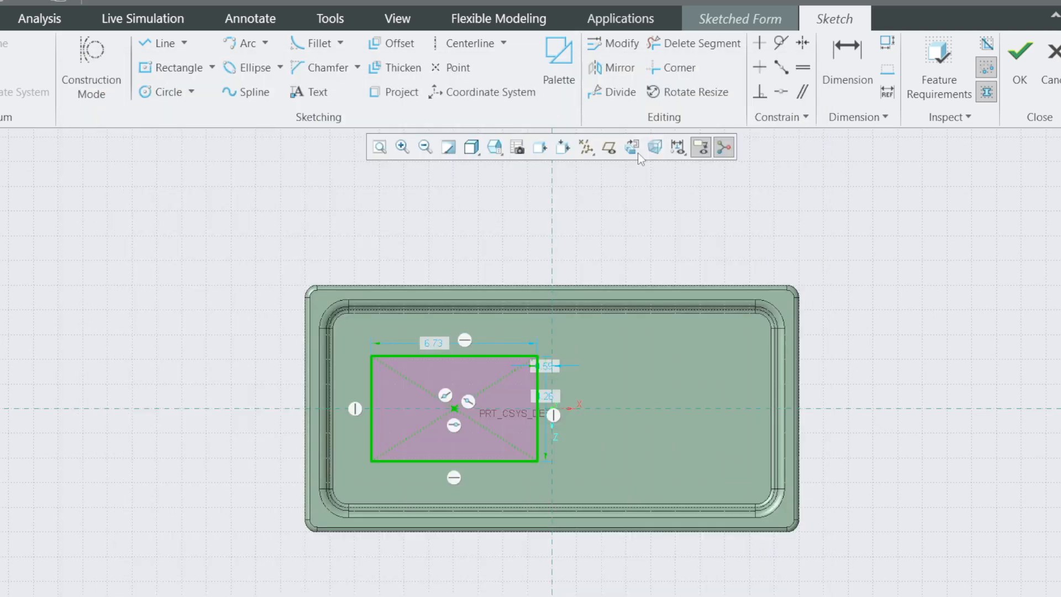
pyautogui.click(847, 67)
pyautogui.click(334, 406)
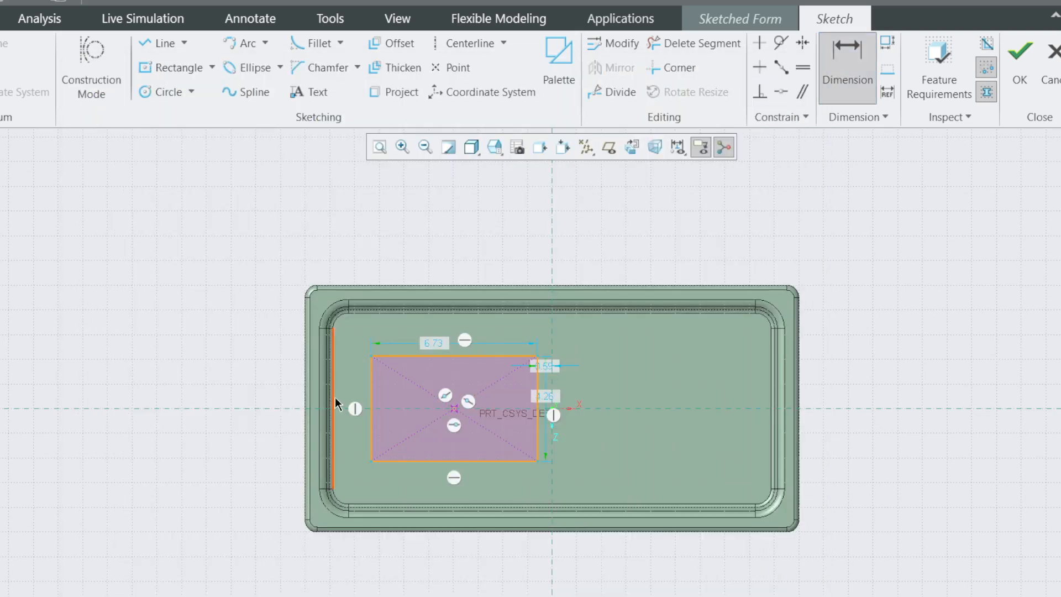
pyautogui.click(372, 393)
pyautogui.middleClick(336, 555)
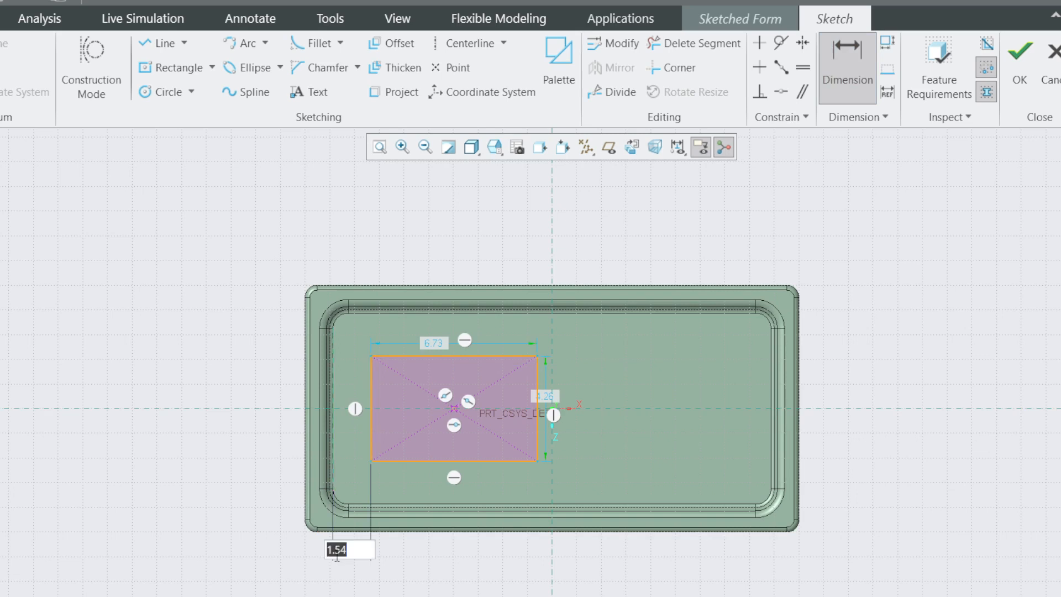
pyautogui.press('BackSpace')
pyautogui.write('.37')
pyautogui.press('Return')
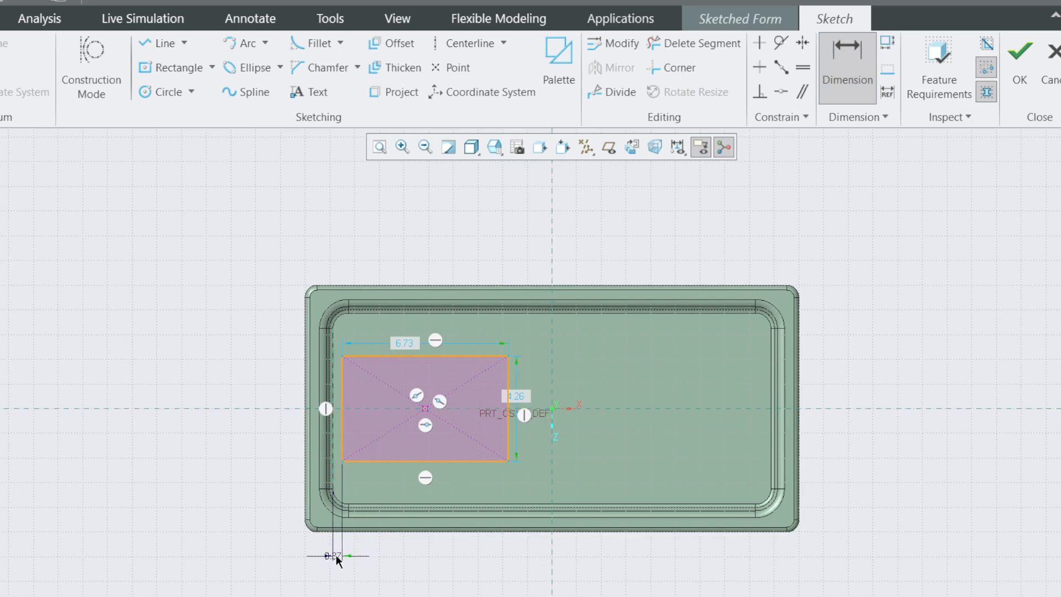
# Set the rectangle's length to 10 and its height to 7
pyautogui.doubleClick(408, 343)
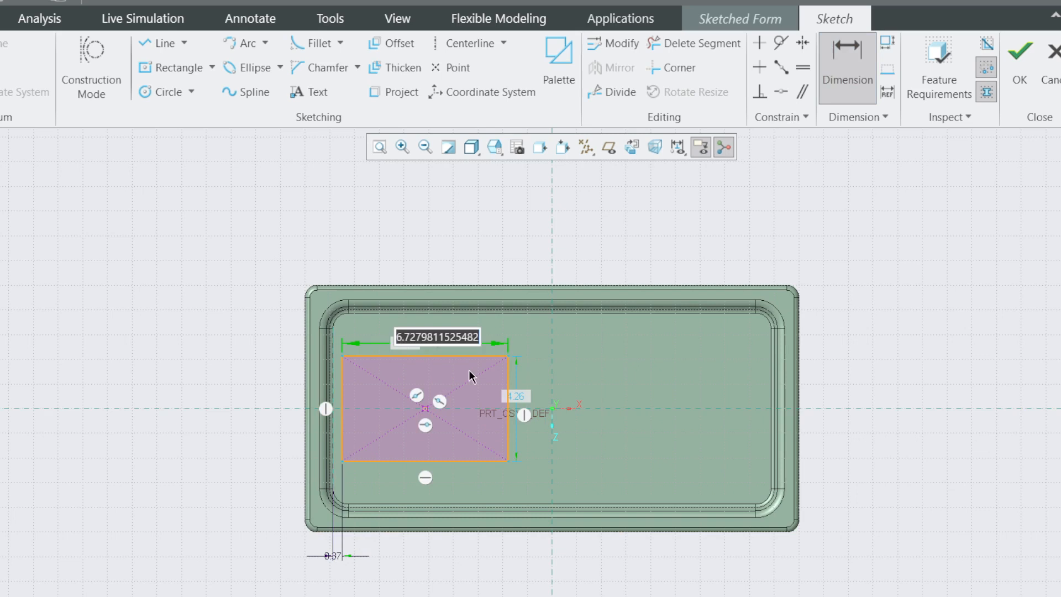
pyautogui.write('10')
pyautogui.press('Return')
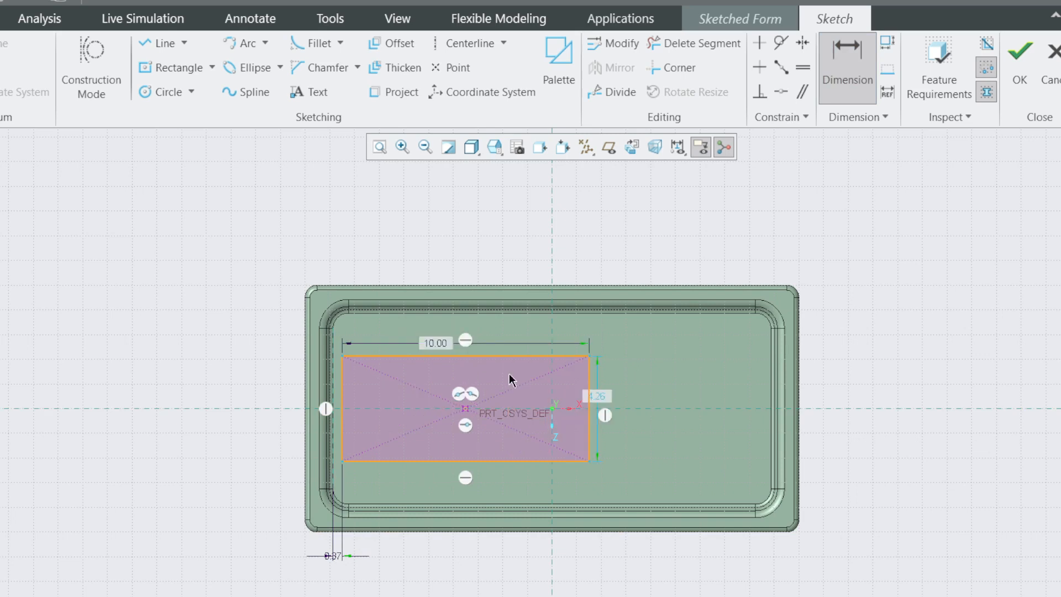
pyautogui.doubleClick(597, 394)
pyautogui.write('7')
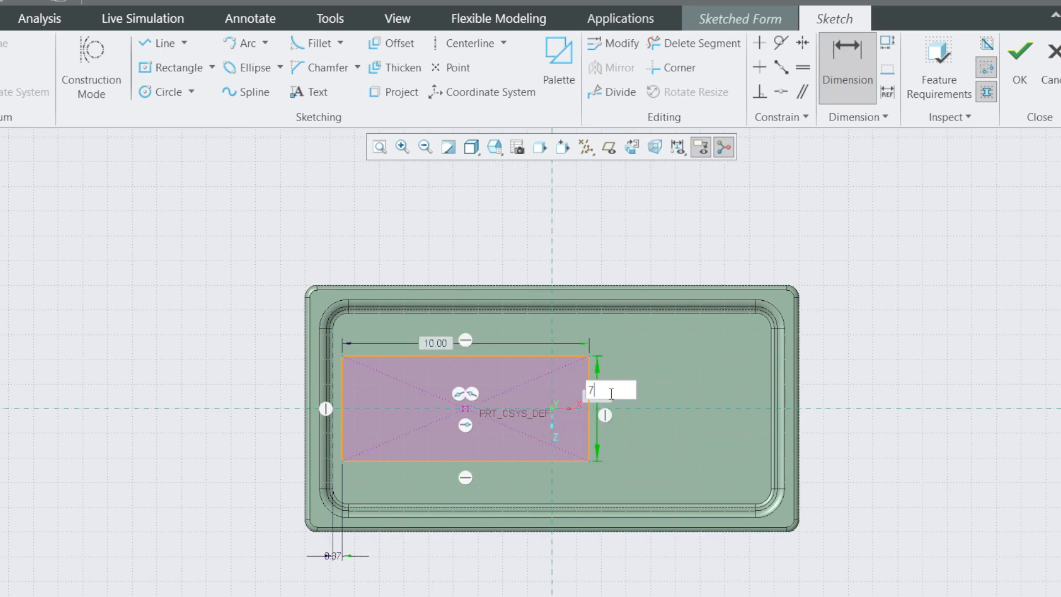
pyautogui.press('Return')
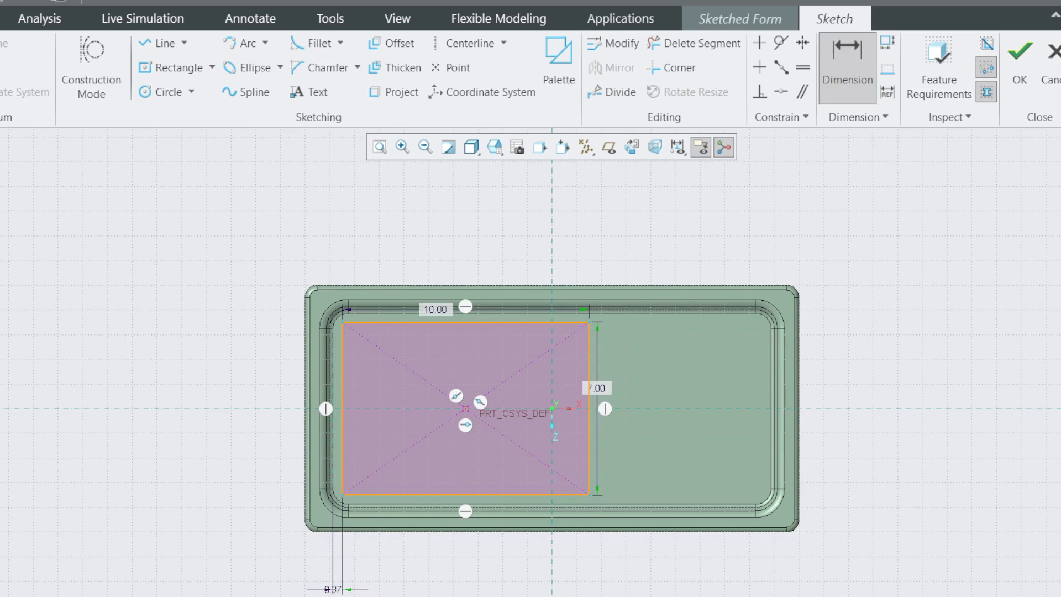
# Check the reference drawing in Snipping Tool and fillet all four corners of the 10 by 7 rectangle
pyautogui.hotkey('alt', 'Tab')
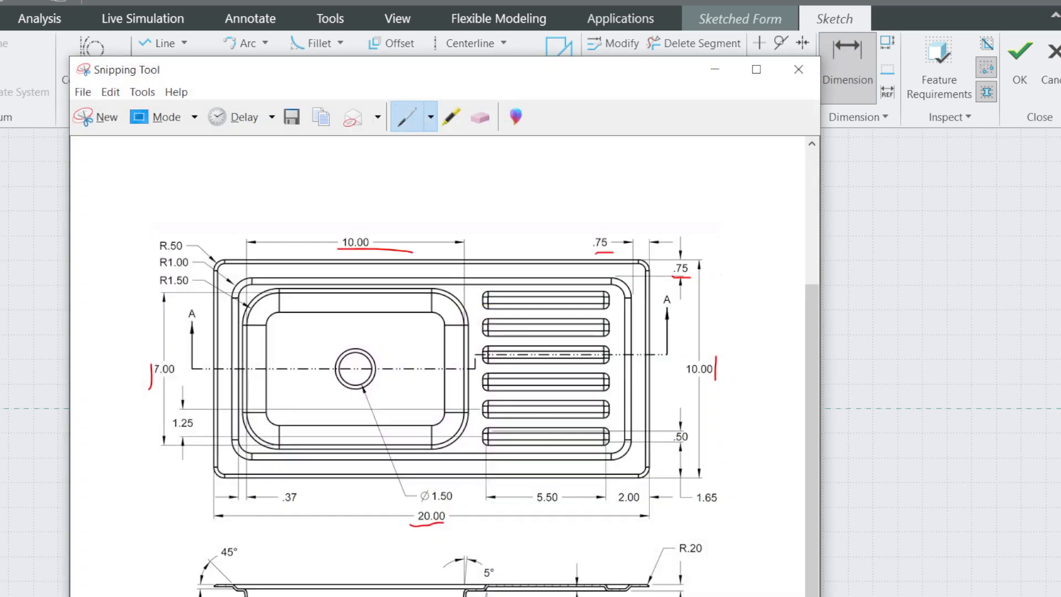
pyautogui.hotkey('alt', 'Tab')
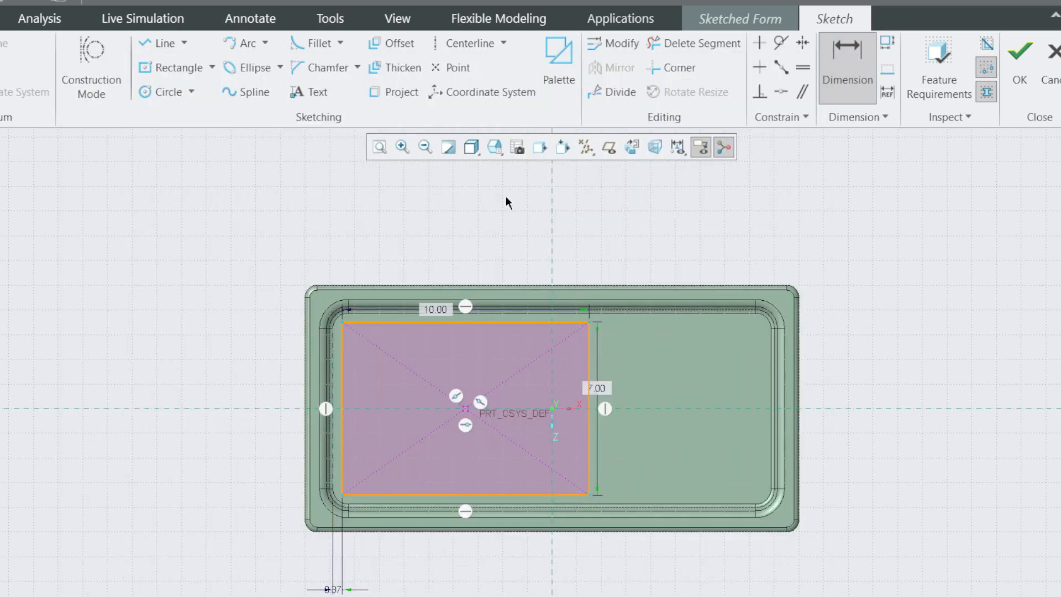
pyautogui.click(312, 43)
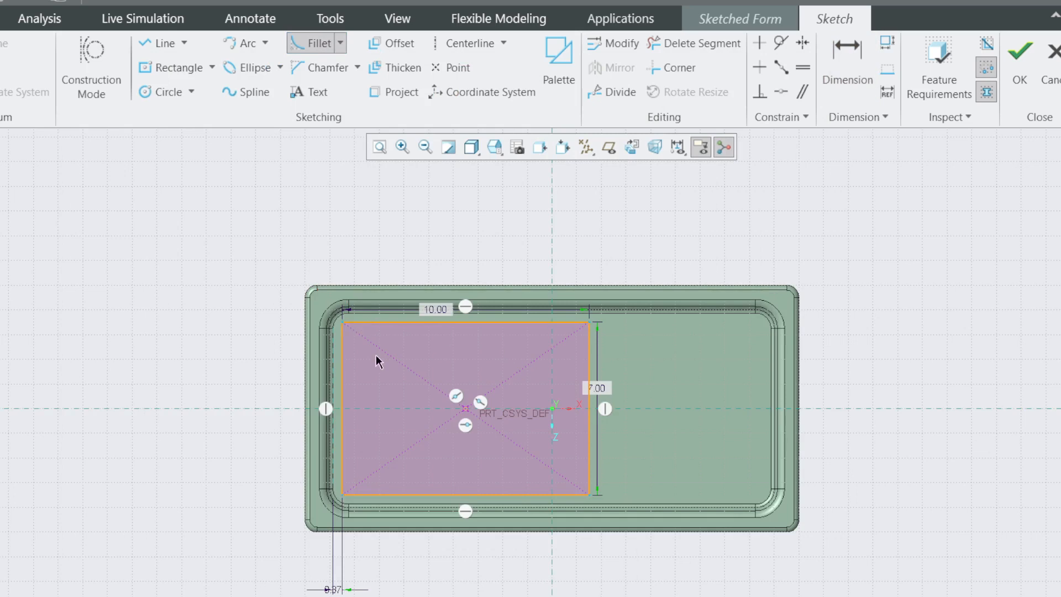
pyautogui.click(343, 369)
pyautogui.click(403, 323)
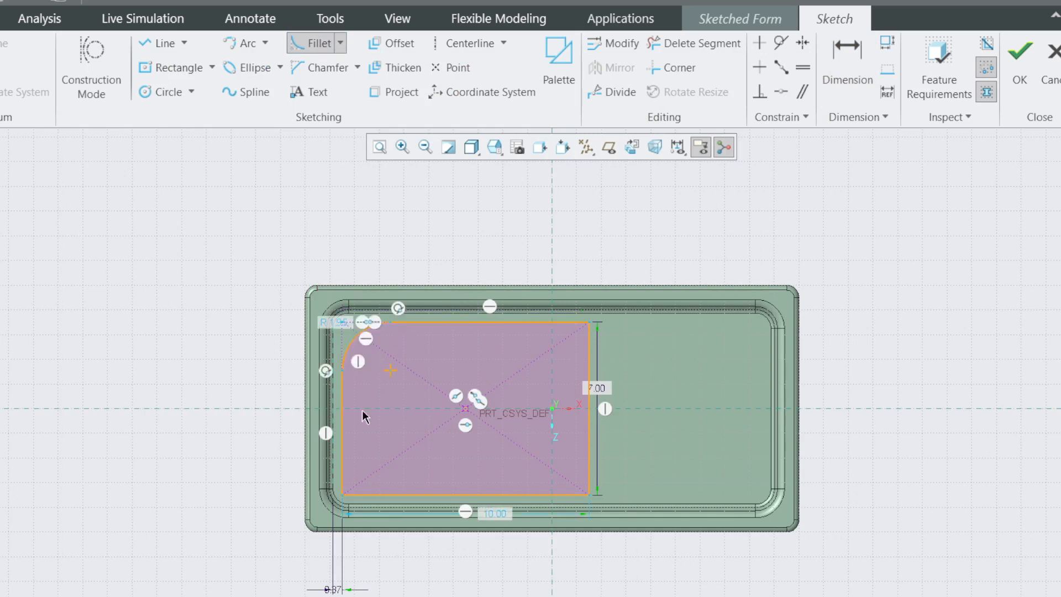
pyautogui.click(344, 459)
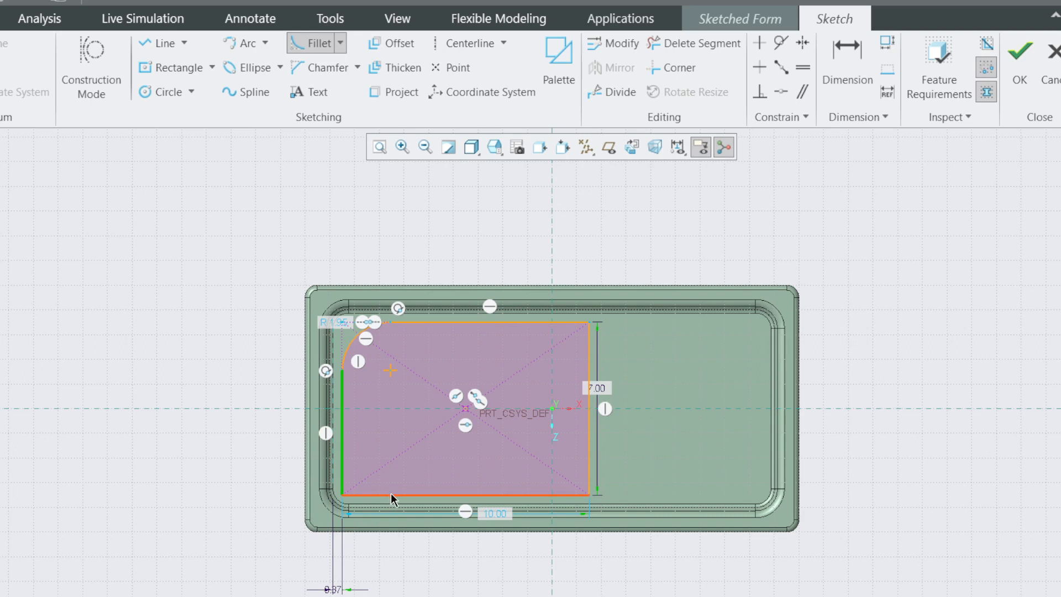
pyautogui.click(390, 494)
pyautogui.click(553, 495)
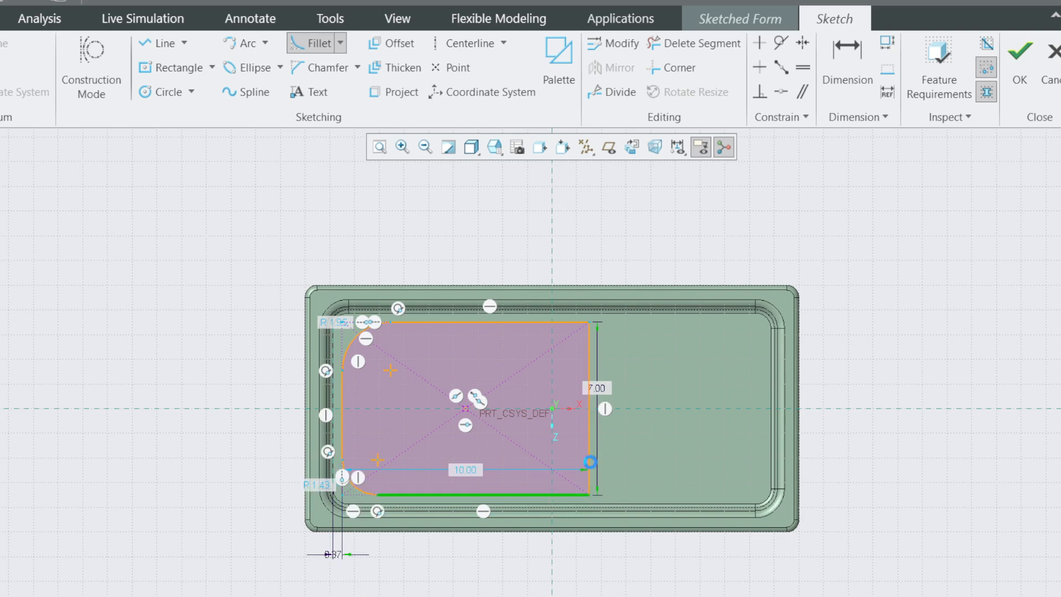
pyautogui.click(590, 461)
pyautogui.click(573, 323)
pyautogui.click(589, 365)
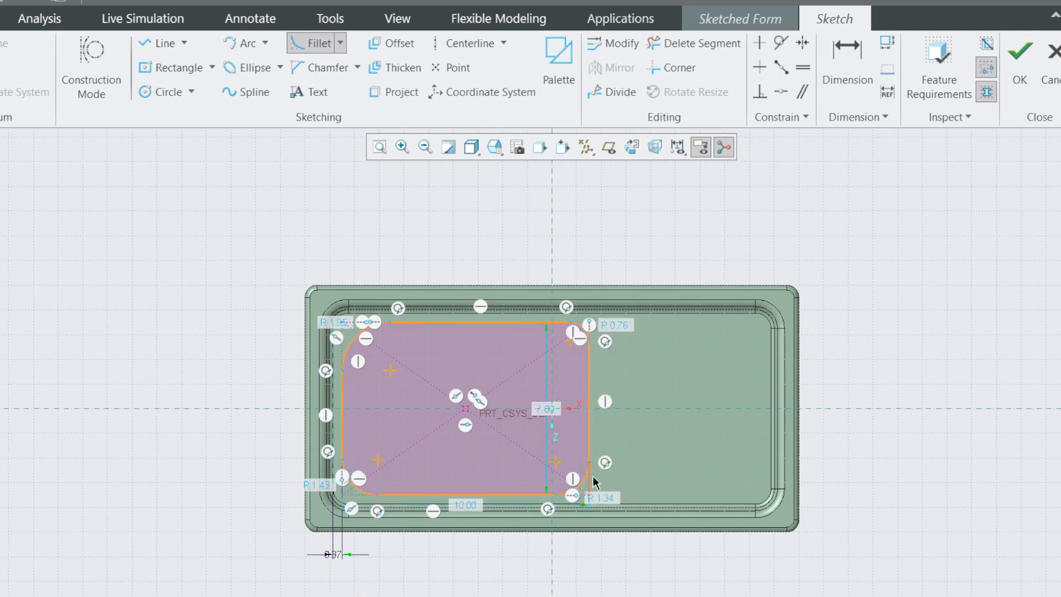
# Check the reference drawing again and constrain the rectangle's four corner fillets to equal radii
pyautogui.hotkey('alt', 'Tab')
pyautogui.hotkey('alt', 'Tab')
pyautogui.click(804, 72)
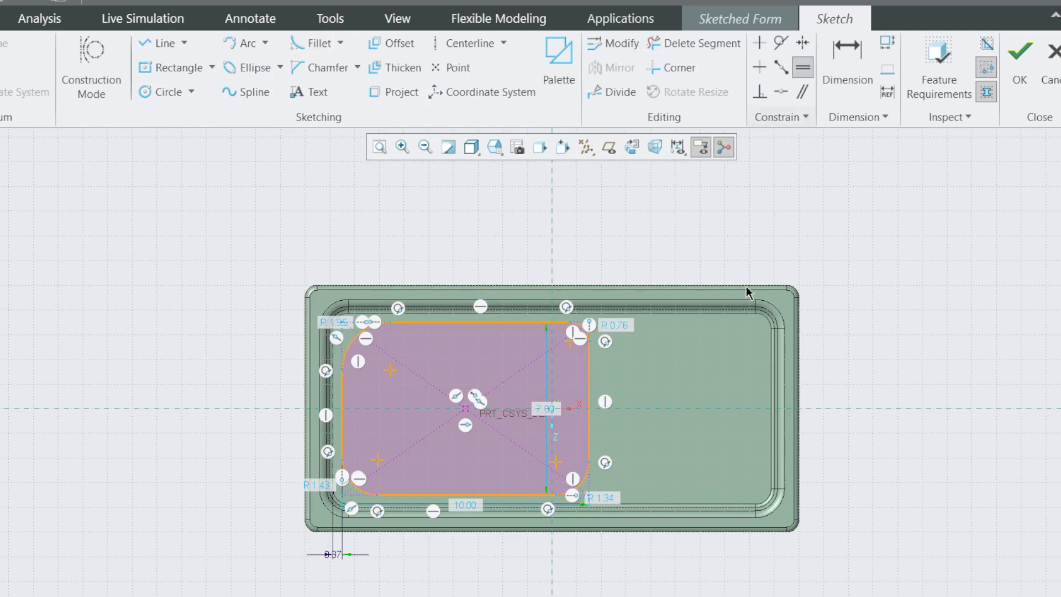
pyautogui.click(583, 333)
pyautogui.click(583, 487)
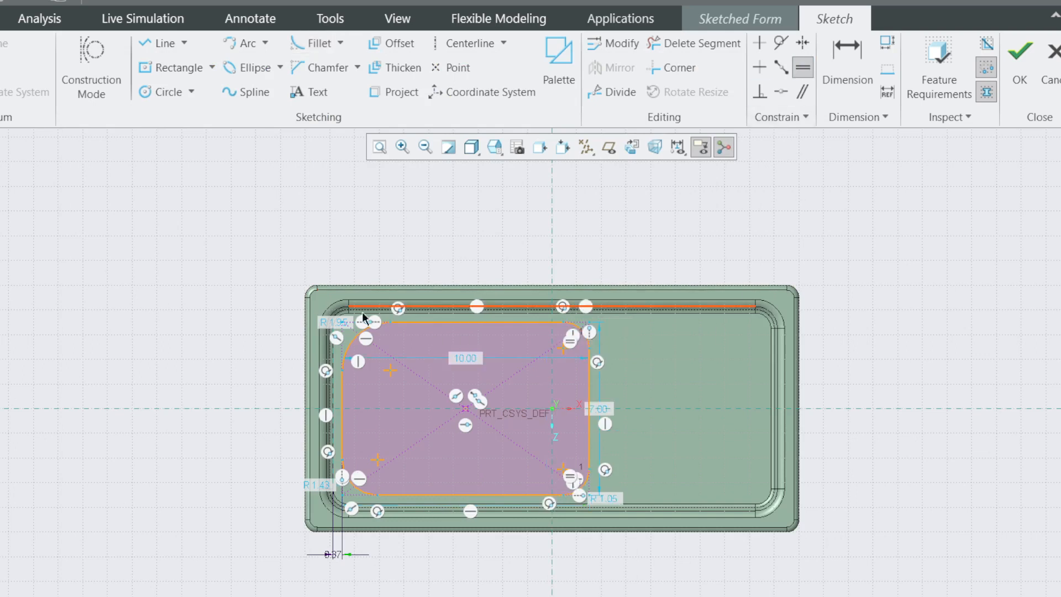
pyautogui.click(354, 338)
pyautogui.click(363, 493)
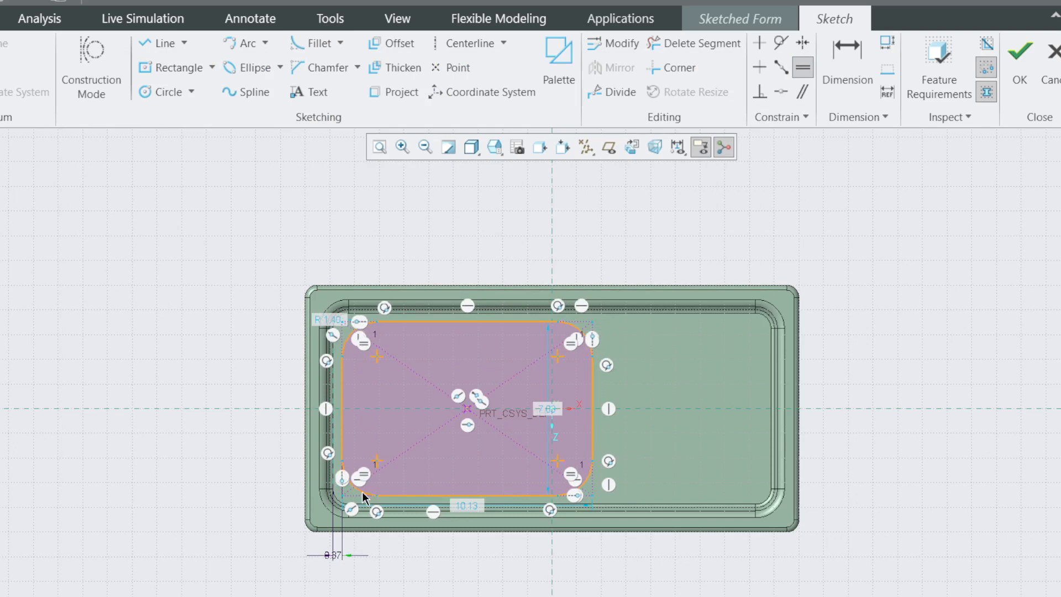
# Set the shared corner fillet radius to 1.5 and finish the basin sketch
pyautogui.click(847, 63)
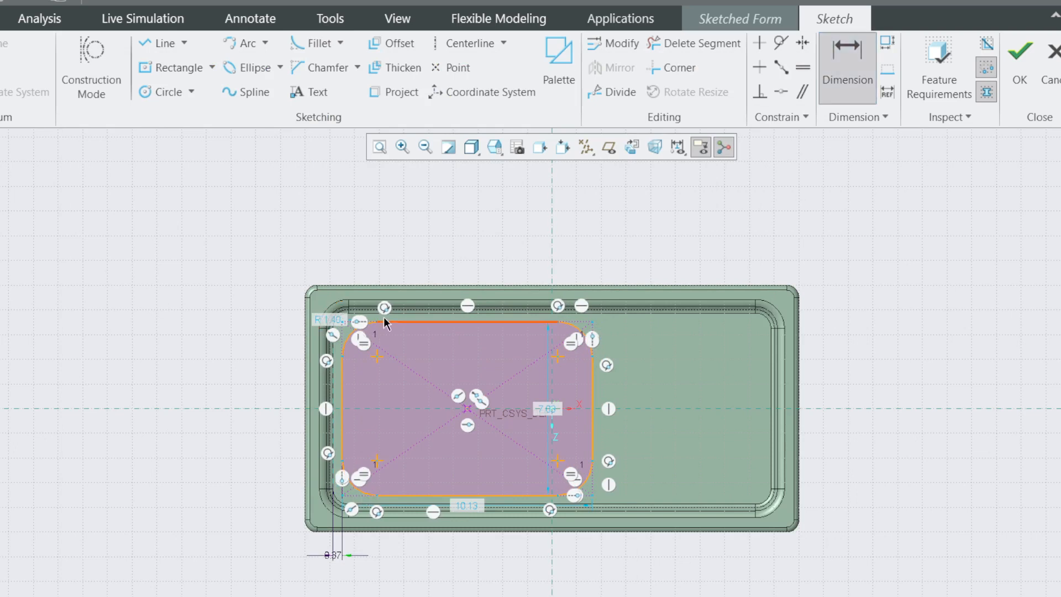
pyautogui.doubleClick(338, 324)
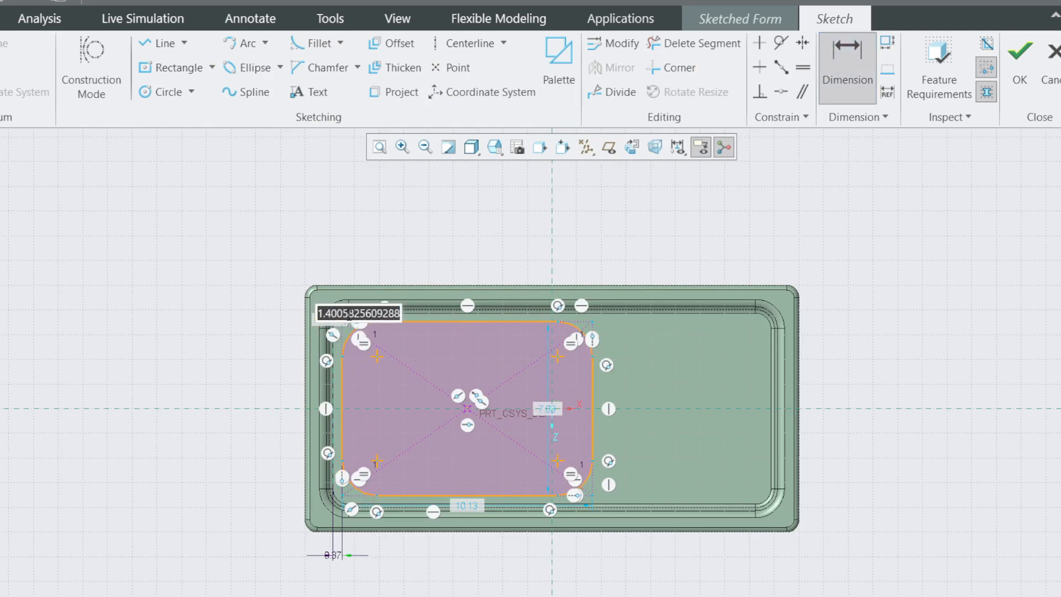
pyautogui.write('1.5')
pyautogui.press('Return')
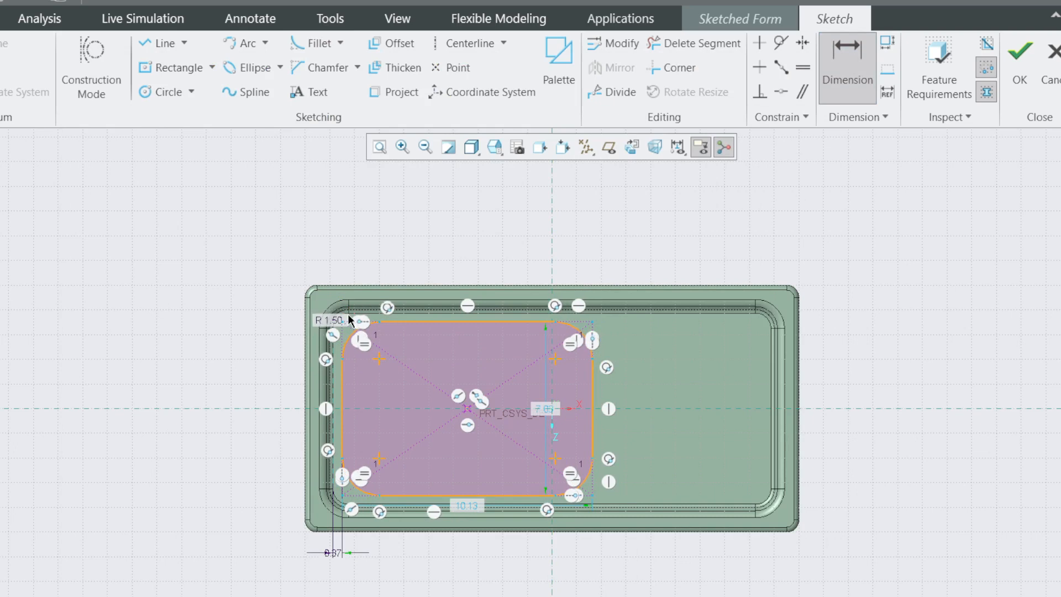
pyautogui.click(1019, 58)
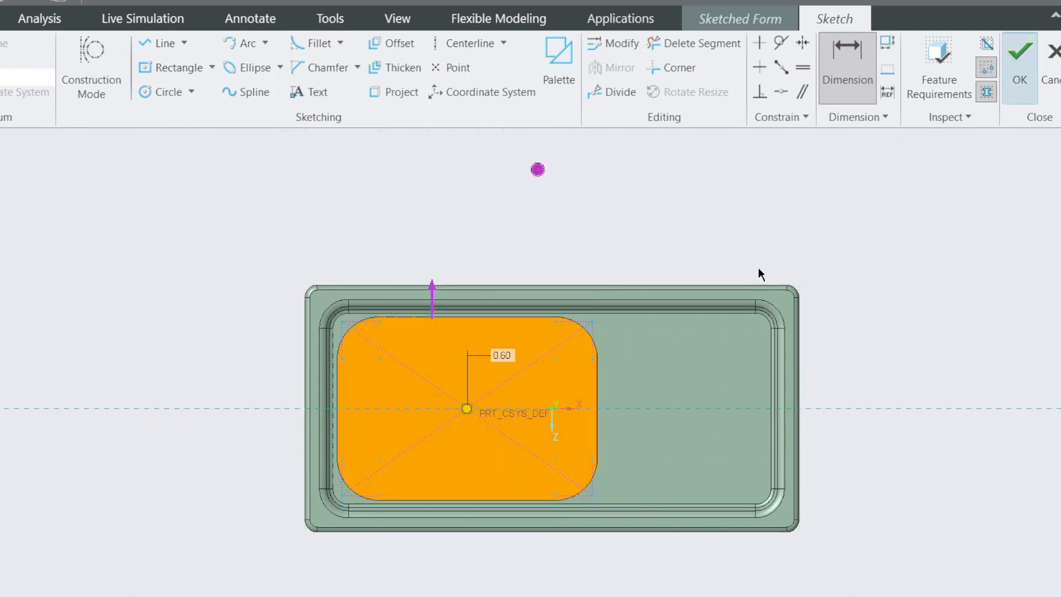
# Flip the basin form downward and set its depth to 2.50, working from the front view
pyautogui.moveTo(424, 484); pyautogui.dragTo(500, 345, button='middle')
pyautogui.click(509, 350)
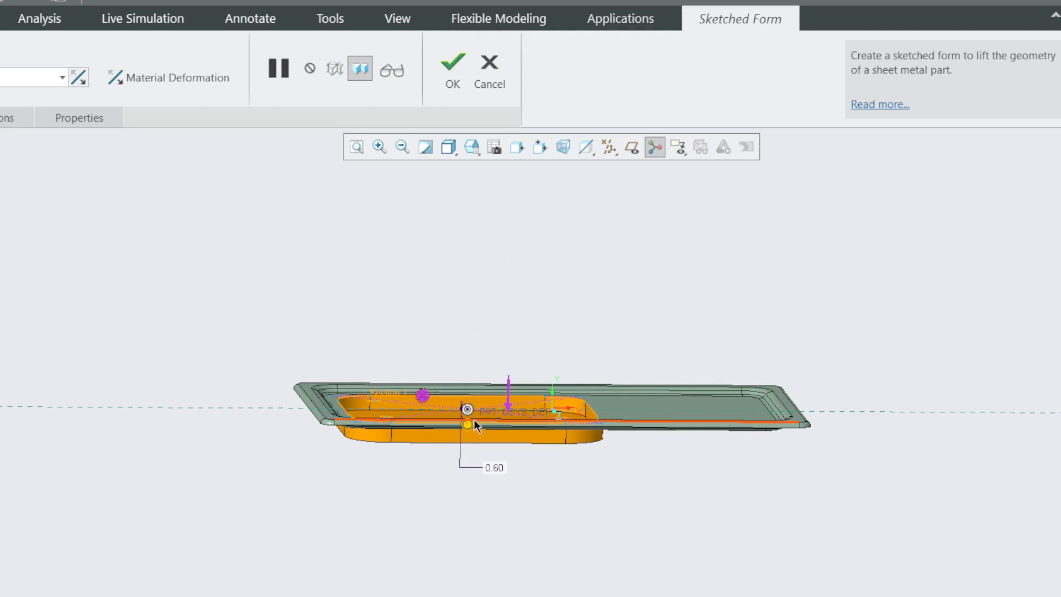
pyautogui.moveTo(467, 430); pyautogui.dragTo(466, 514)
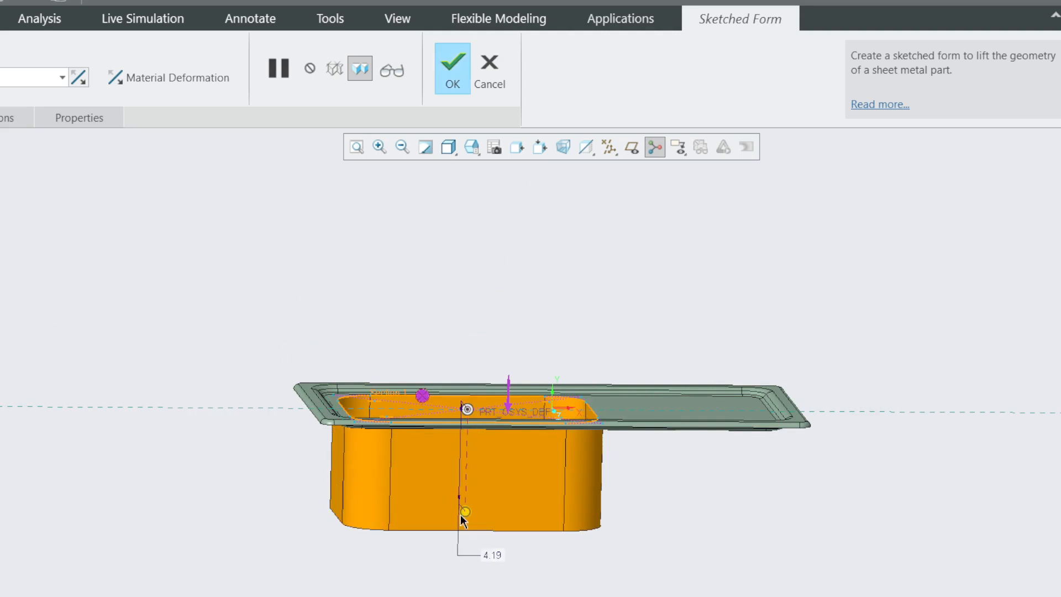
pyautogui.click(471, 147)
pyautogui.click(492, 230)
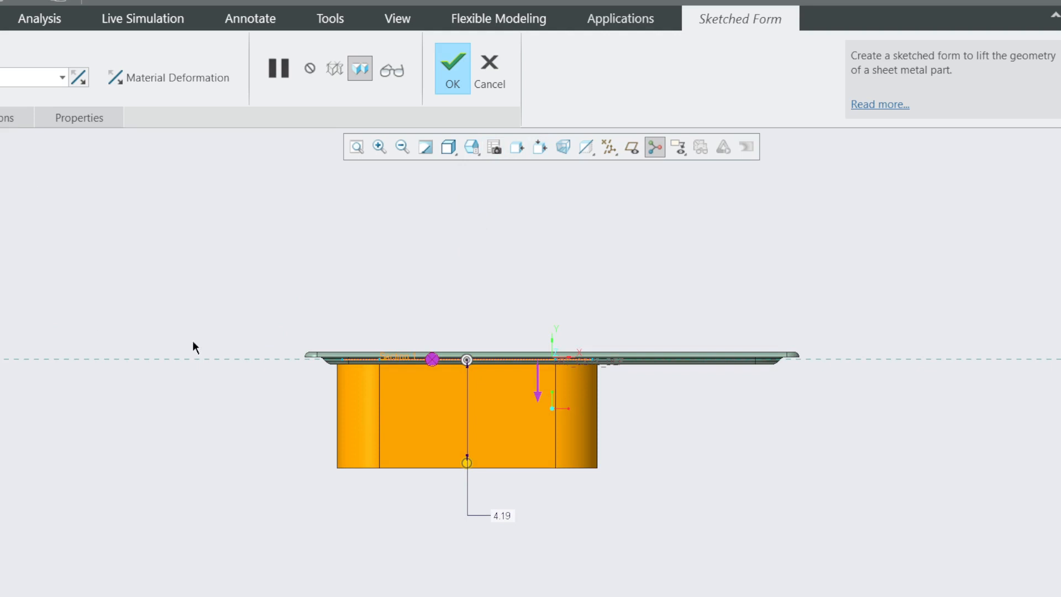
pyautogui.press('Return')
# Circle the 5° wall angle on the drawing in Snipping Tool, add a 5.0 taper to the form and enable rounding of its nonplacement edges
pyautogui.hotkey('alt', 'Tab')
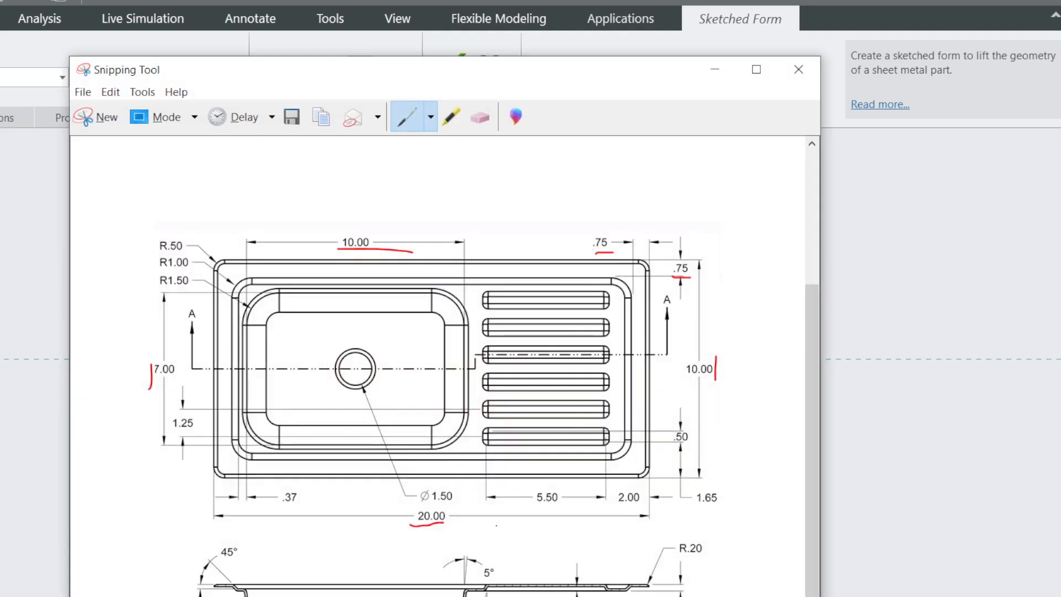
pyautogui.moveTo(469, 573)
pyautogui.mouseDown()
pyautogui.moveTo(494, 581)
pyautogui.moveTo(498, 559)
pyautogui.mouseUp()
pyautogui.click(715, 70)
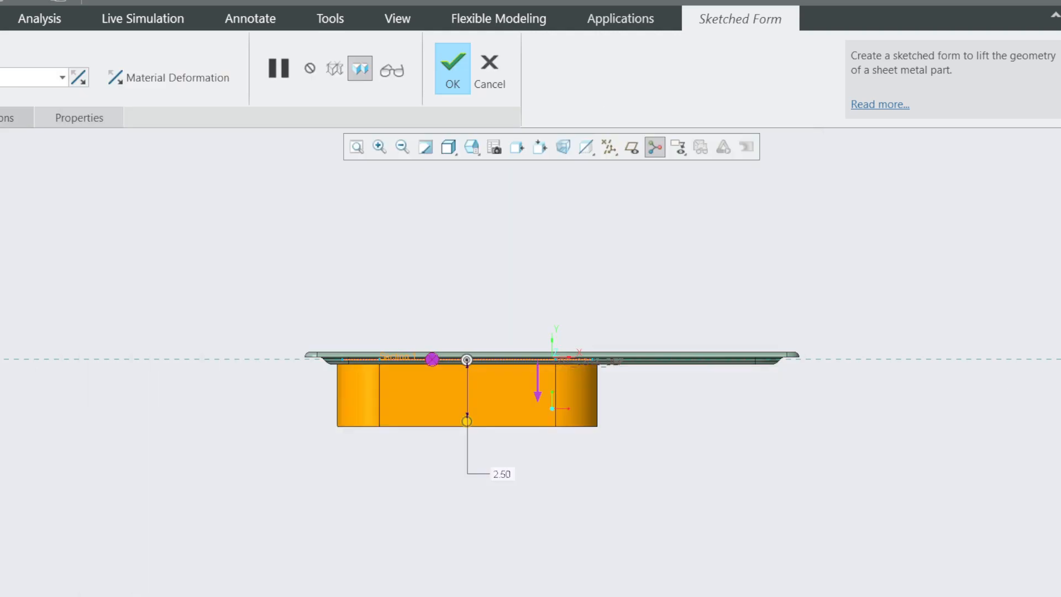
pyautogui.click(8, 118)
pyautogui.click(1, 272)
pyautogui.moveTo(24, 287); pyautogui.dragTo(1, 300)
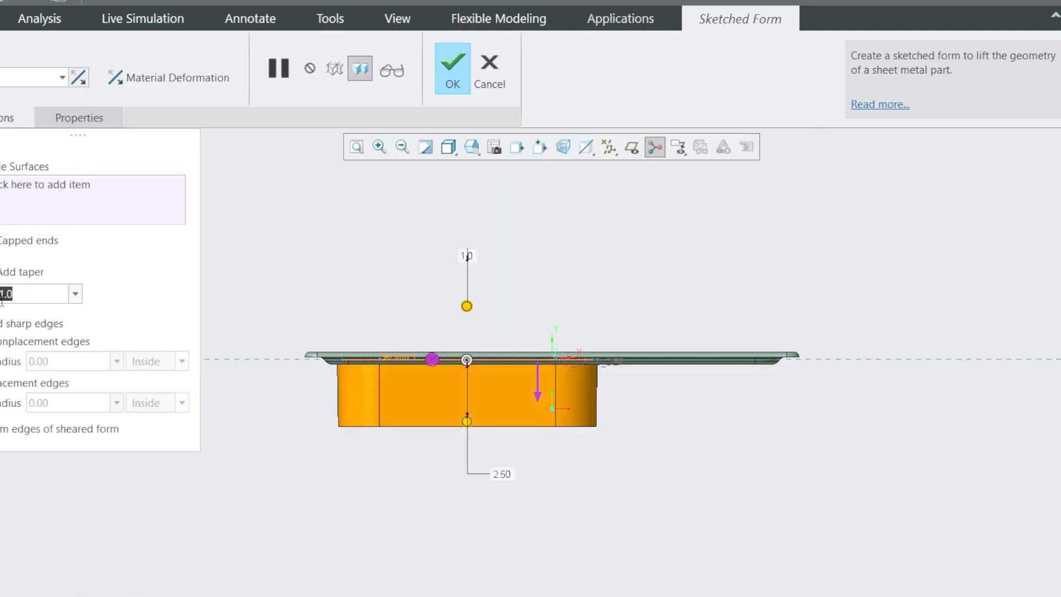
pyautogui.write('5')
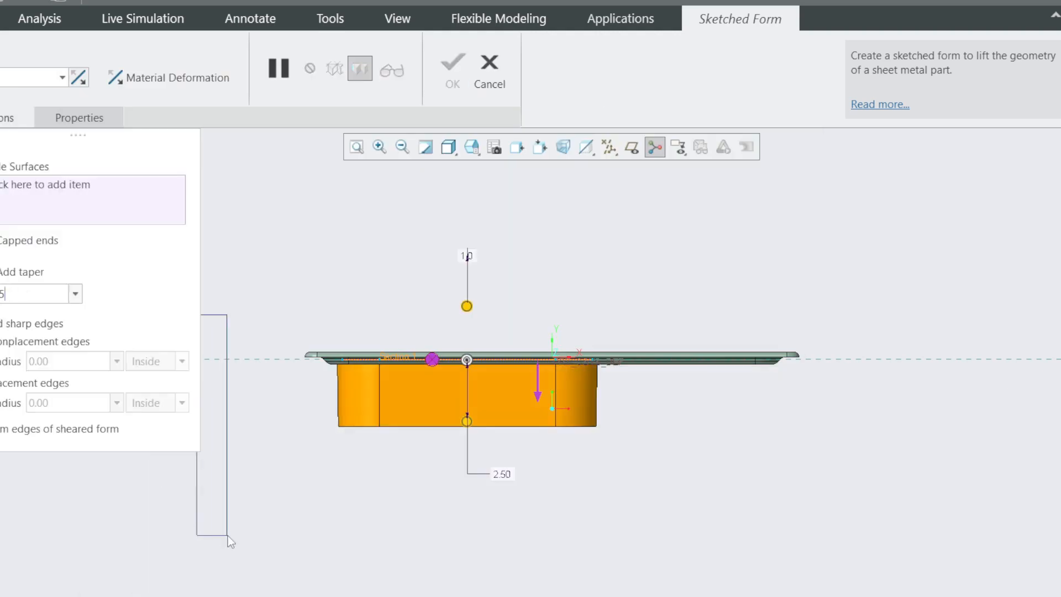
pyautogui.click(219, 538)
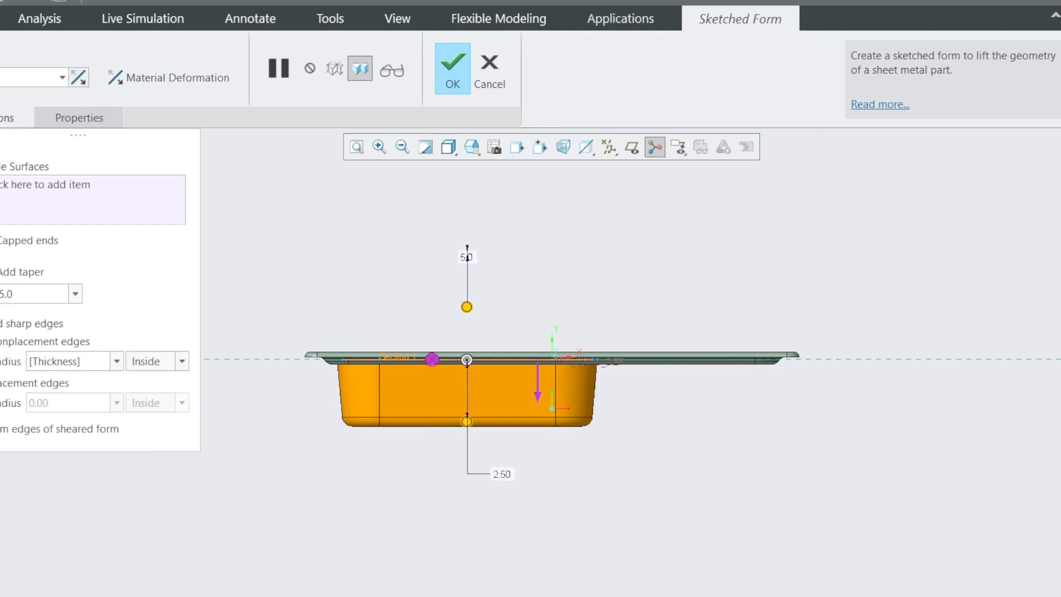
# Set the nonplacement edge radius to 0.75 inside, round the placement edges with the Thickness radius, and complete the basin form
pyautogui.hotkey('alt', 'Tab')
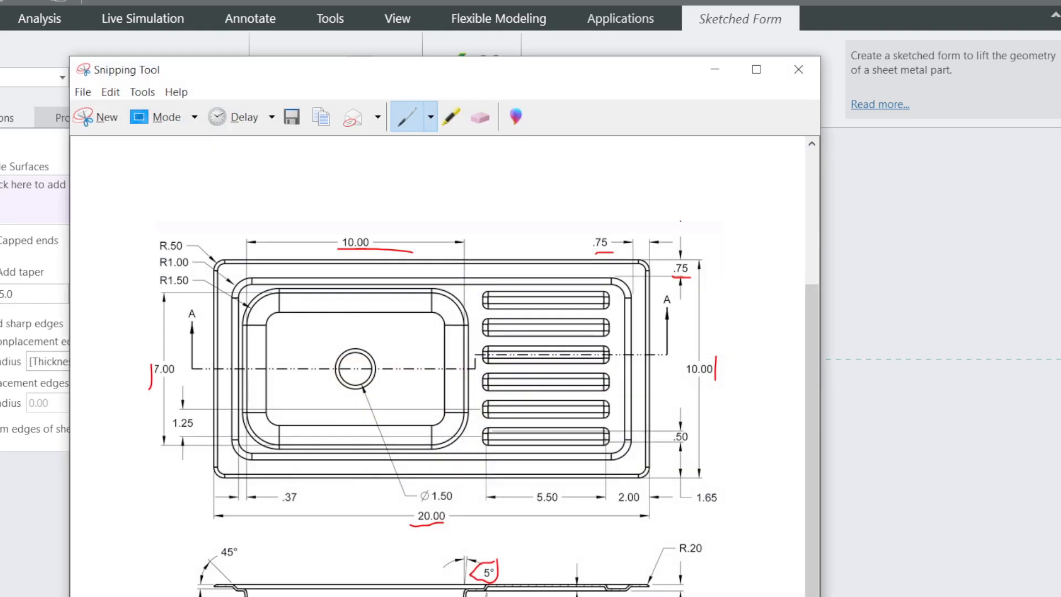
pyautogui.click(713, 71)
pyautogui.doubleClick(97, 363)
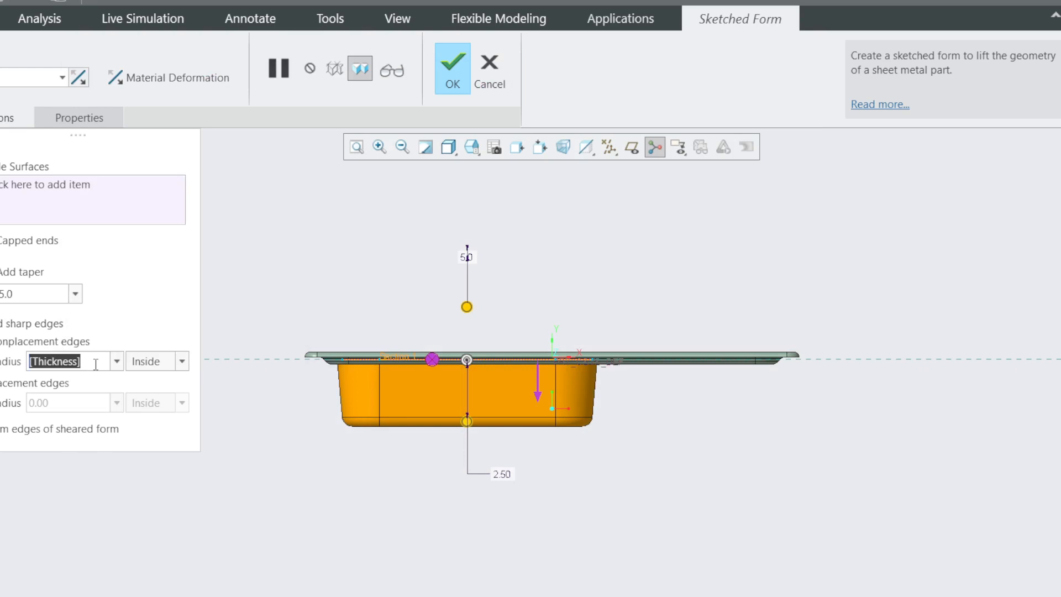
pyautogui.write('0.75')
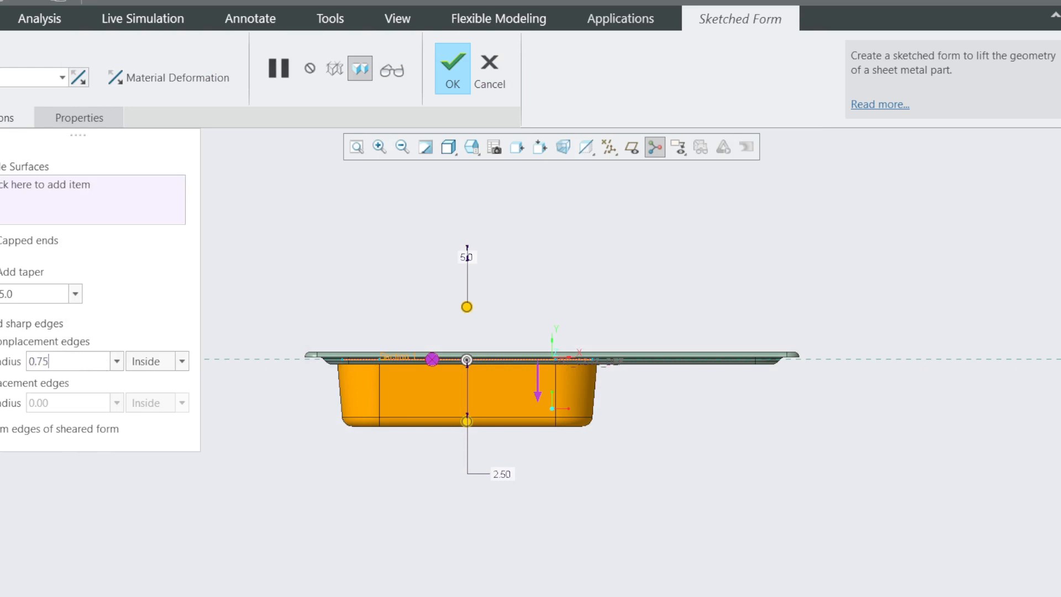
pyautogui.press('Return')
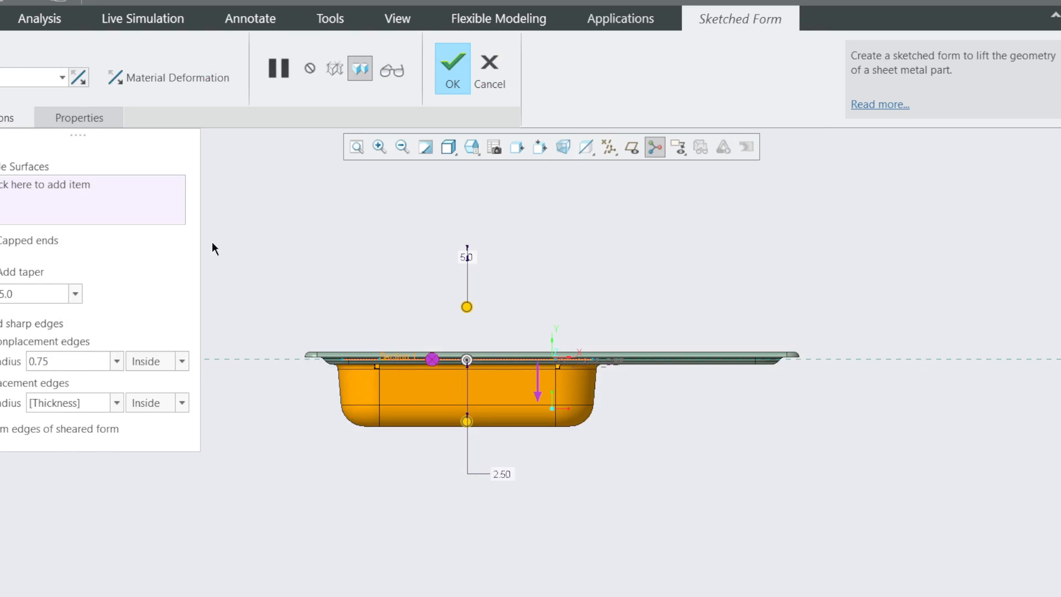
pyautogui.click(452, 65)
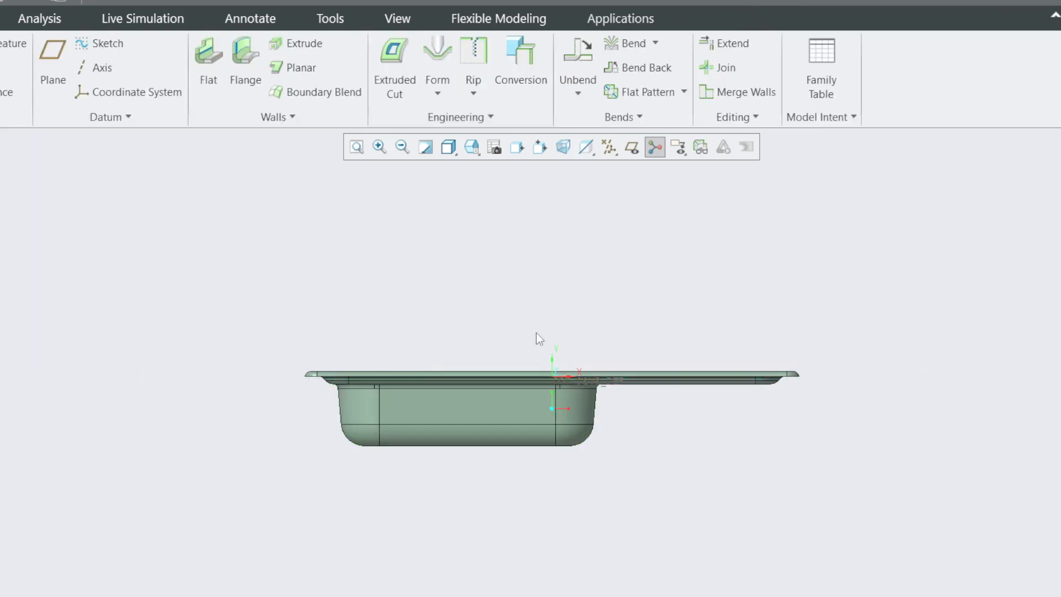
# Underline the 1.50 drain hole diameter on the drawing in Snipping Tool and cancel the edit of the outer rim's round
pyautogui.moveTo(535, 341)
pyautogui.mouseDown(button='middle')
pyautogui.moveTo(490, 255)
pyautogui.moveTo(521, 374)
pyautogui.moveTo(498, 399)
pyautogui.mouseUp(button='middle')
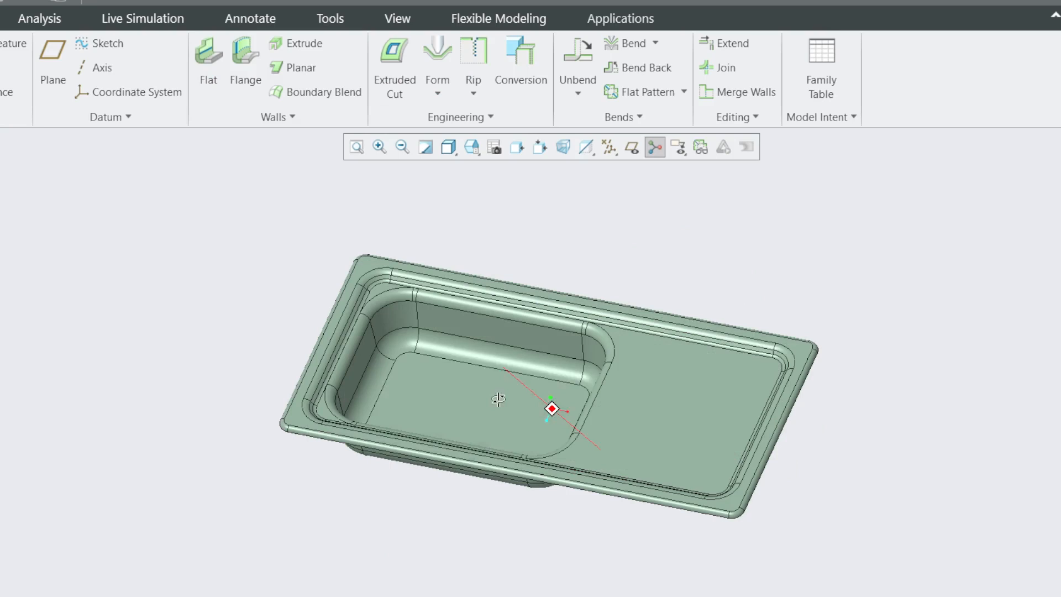
pyautogui.hotkey('alt', 'Tab')
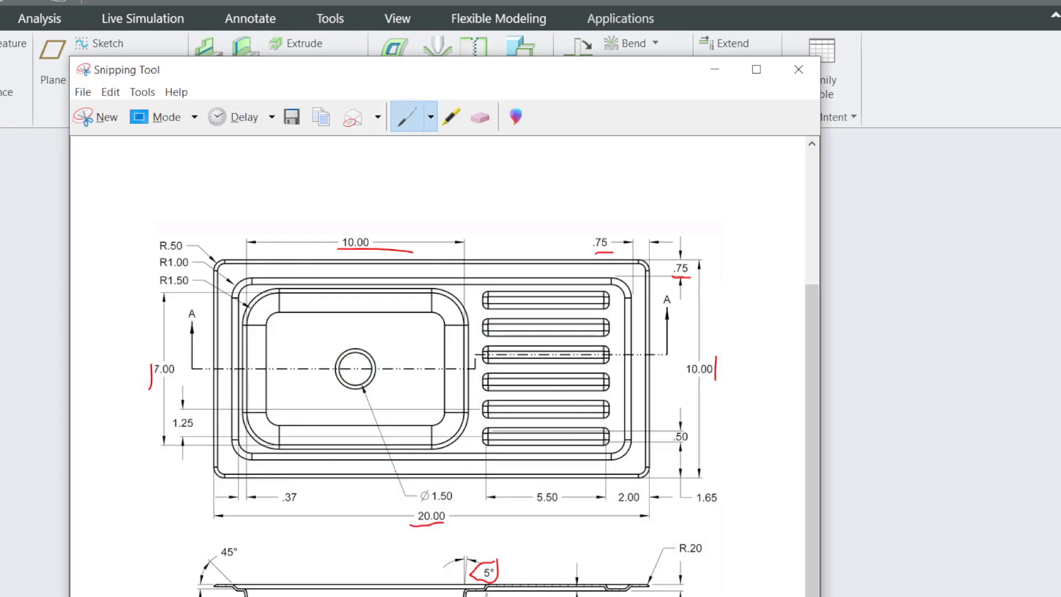
pyautogui.moveTo(440, 503); pyautogui.dragTo(465, 505)
pyautogui.click(714, 69)
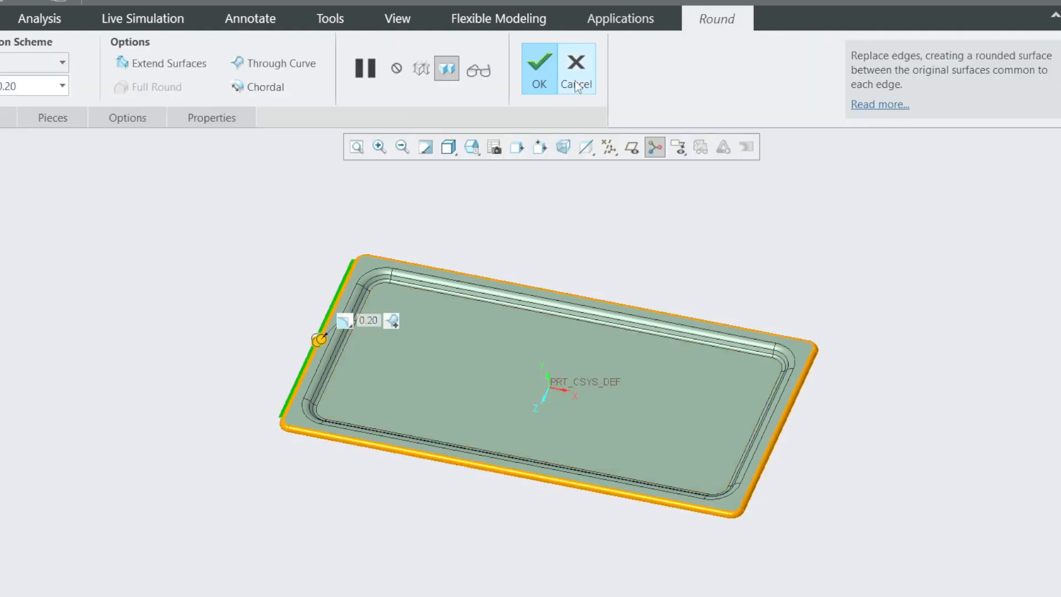
pyautogui.click(575, 86)
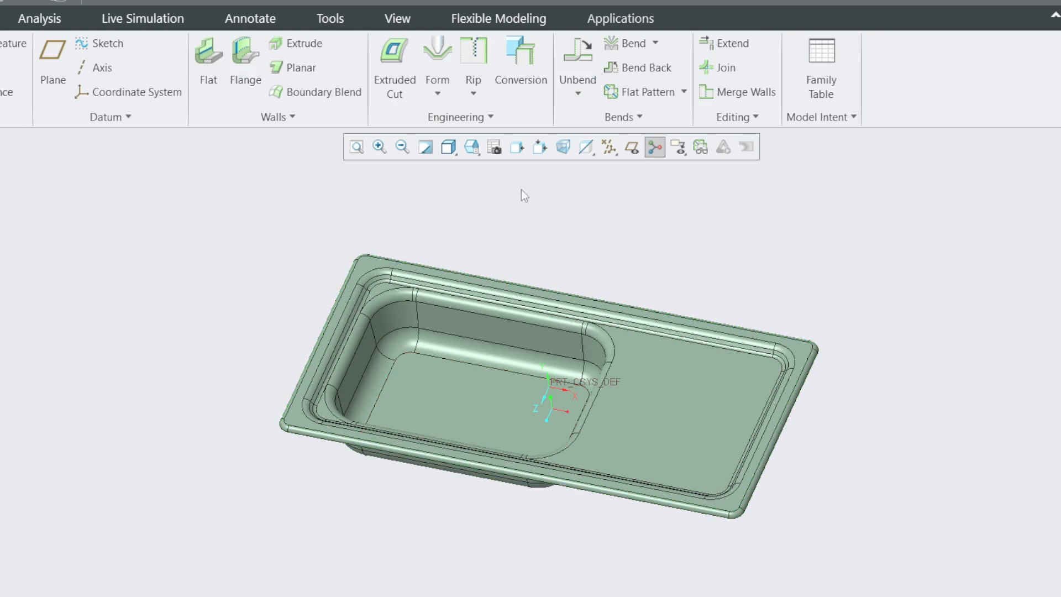
# Start an extruded cut sketch on the basin floor and add a vertical centerline through the midpoint of the floor's long edge
pyautogui.click(395, 77)
pyautogui.click(475, 390)
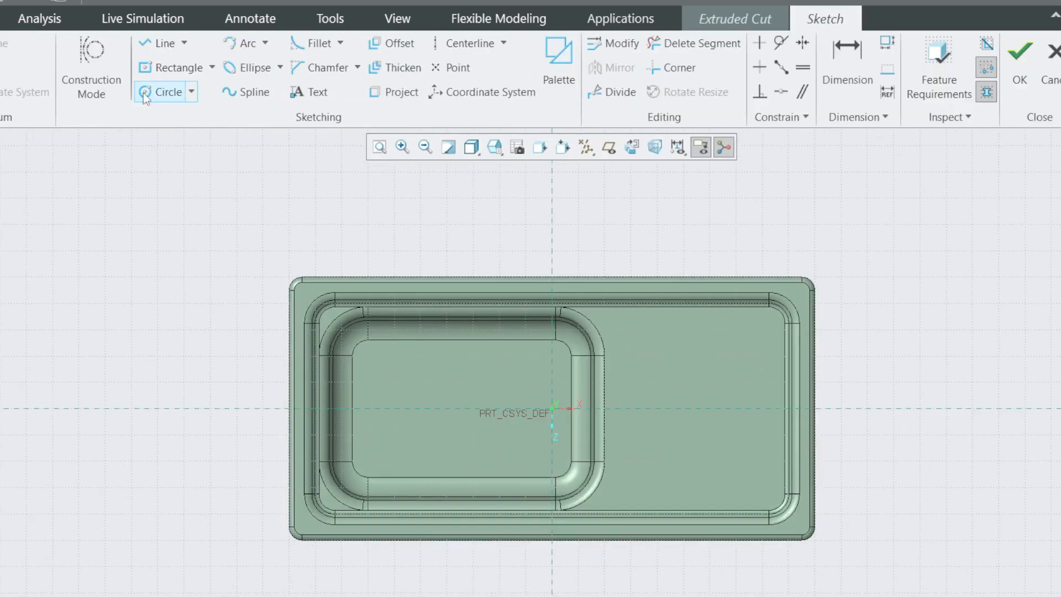
pyautogui.click(467, 43)
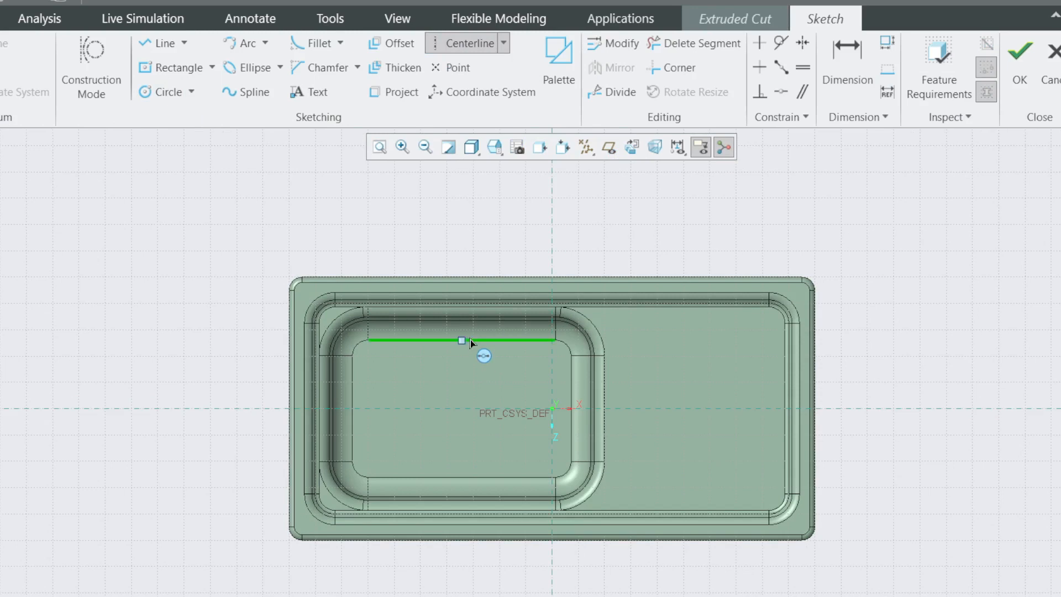
pyautogui.click(465, 340)
pyautogui.click(458, 484)
# Sketch the drain circle centered where the centerline meets the horizontal reference, and bring up the drawing in Snipping Tool to check its diameter
pyautogui.click(160, 92)
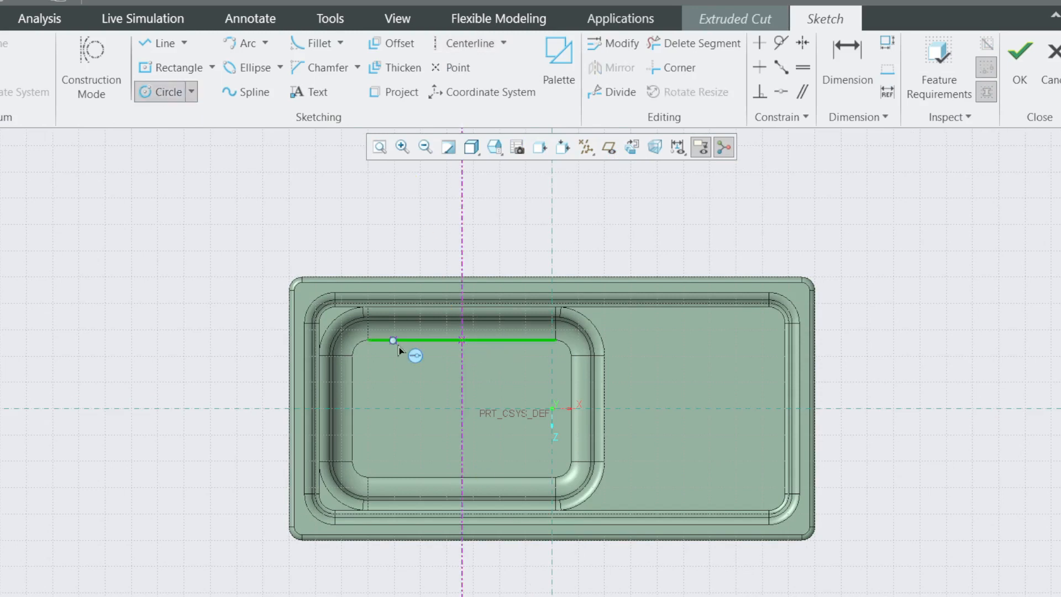
pyautogui.click(462, 409)
pyautogui.click(462, 439)
pyautogui.hotkey('alt', 'Tab')
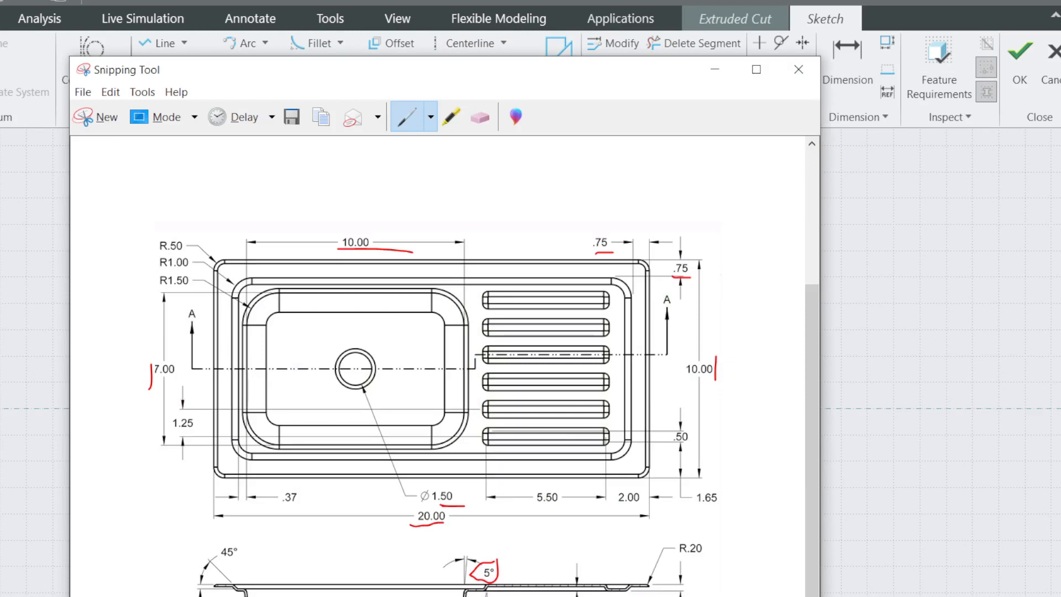
# Set the drain circle's diameter to 1.5, finish the sketch and complete the extruded cut through the basin floor
pyautogui.hotkey('alt', 'Tab')
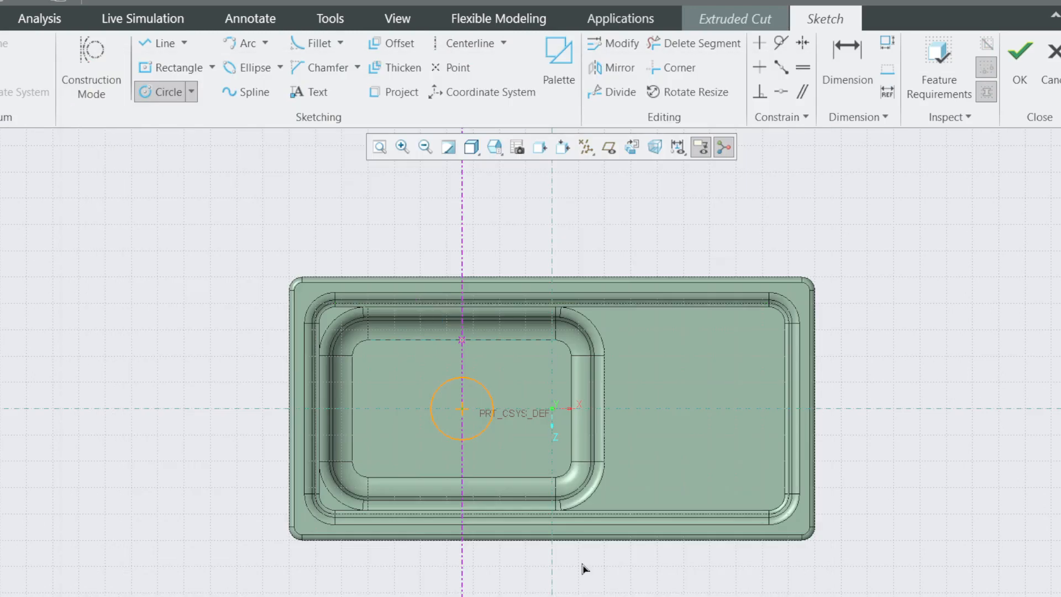
pyautogui.click(827, 58)
pyautogui.doubleClick(400, 380)
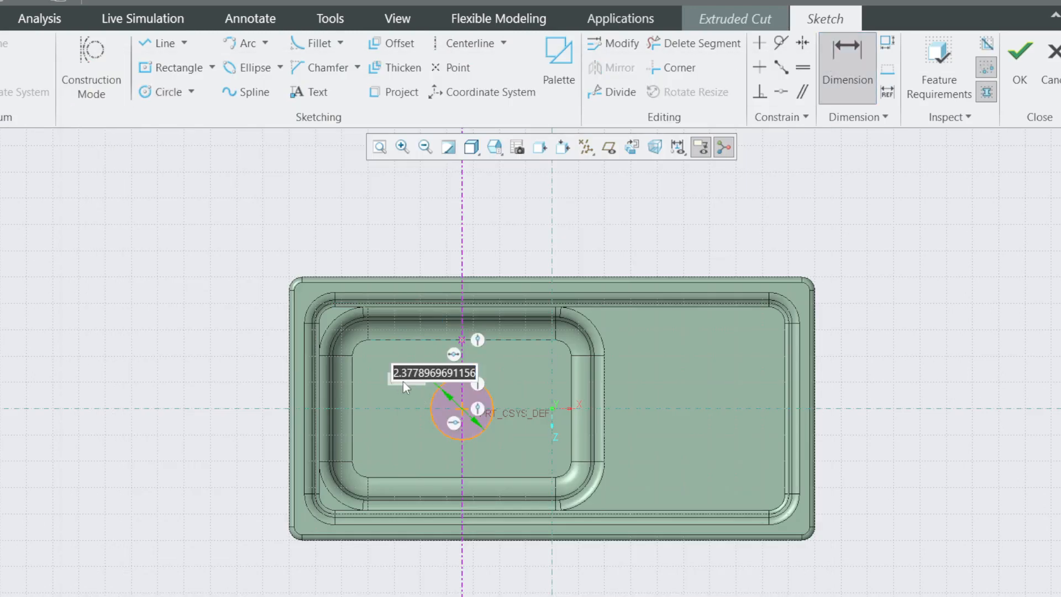
pyautogui.write('1.5')
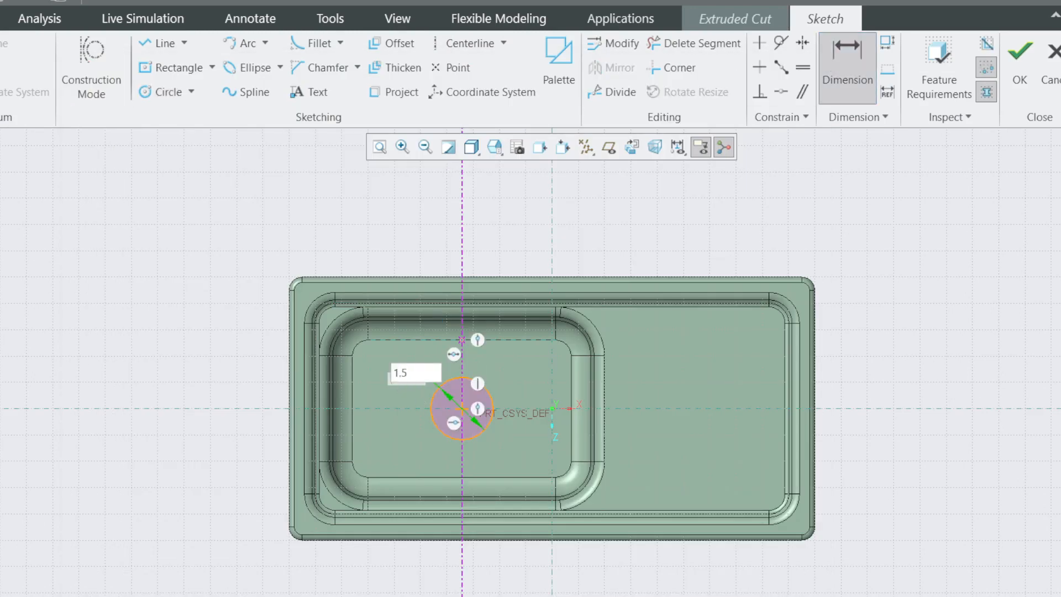
pyautogui.press('Return')
pyautogui.click(1019, 58)
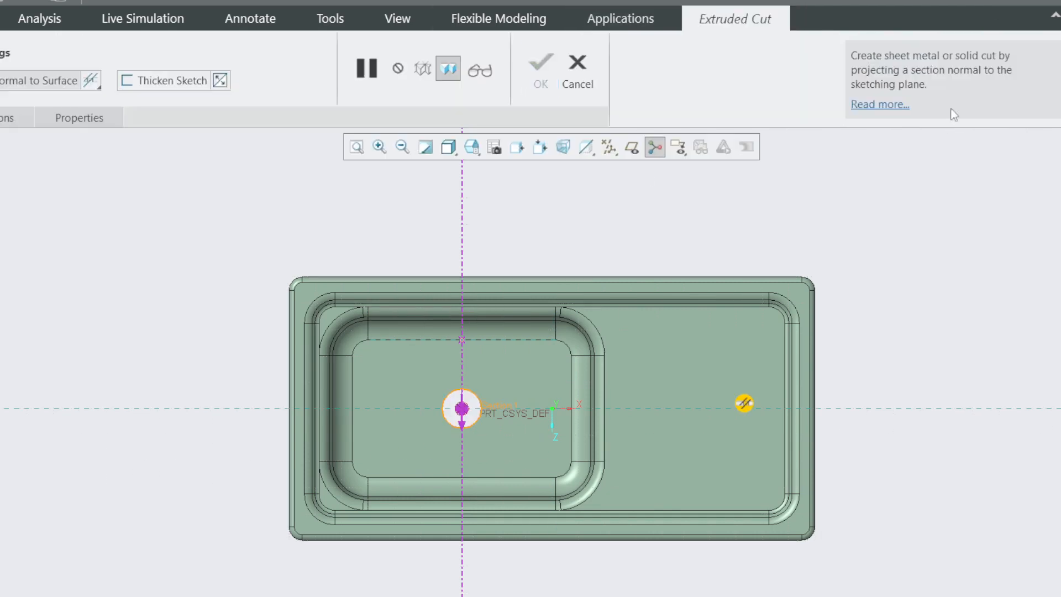
pyautogui.click(541, 70)
# Round the upper edge of the drain hole with a 0.2 radius
pyautogui.click(478, 117)
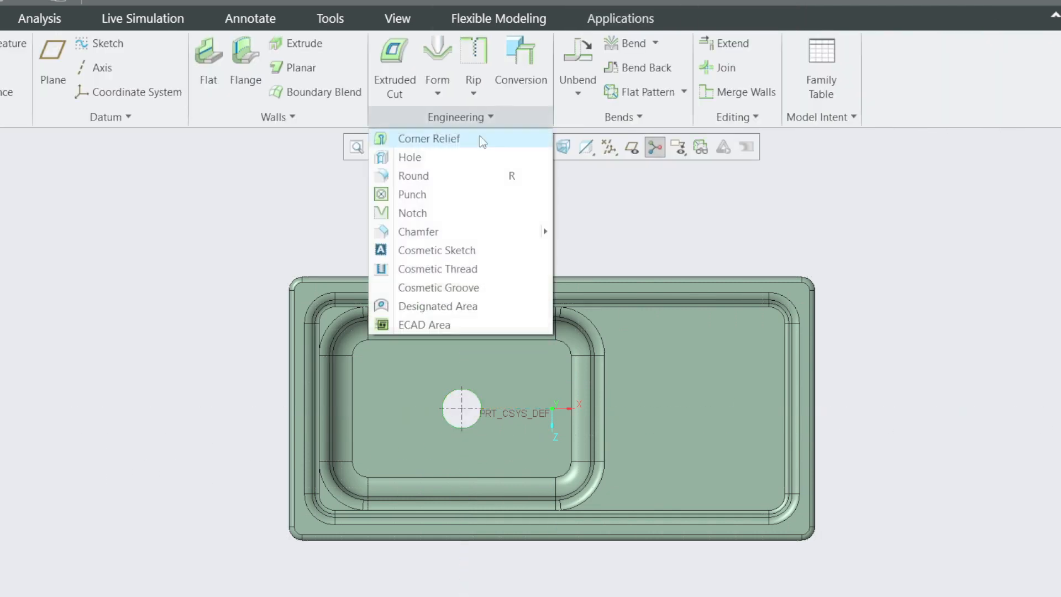
pyautogui.click(448, 175)
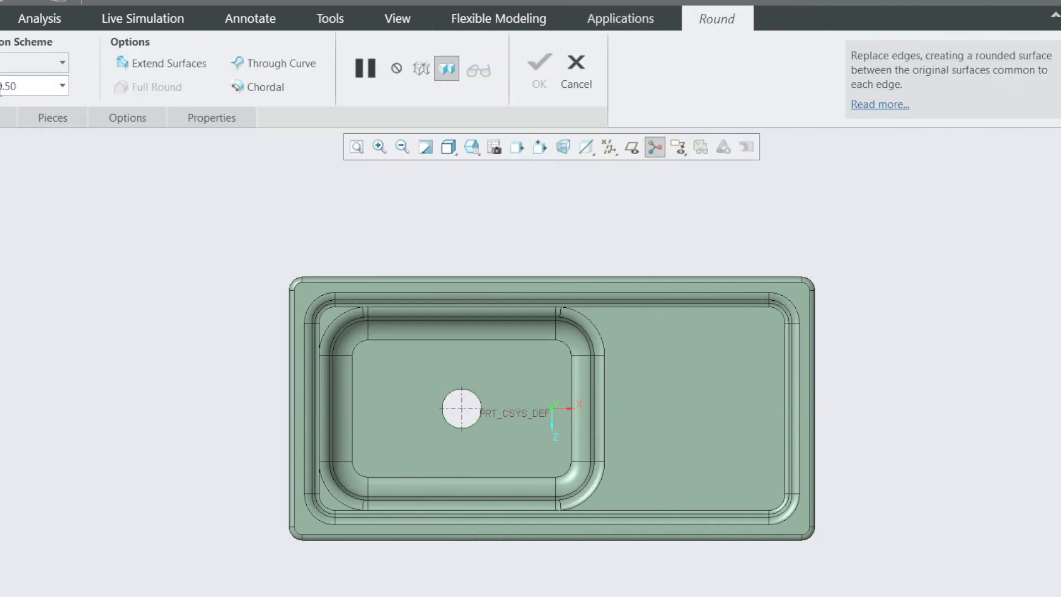
pyautogui.click(14, 87)
pyautogui.write('0.2')
pyautogui.press('Return')
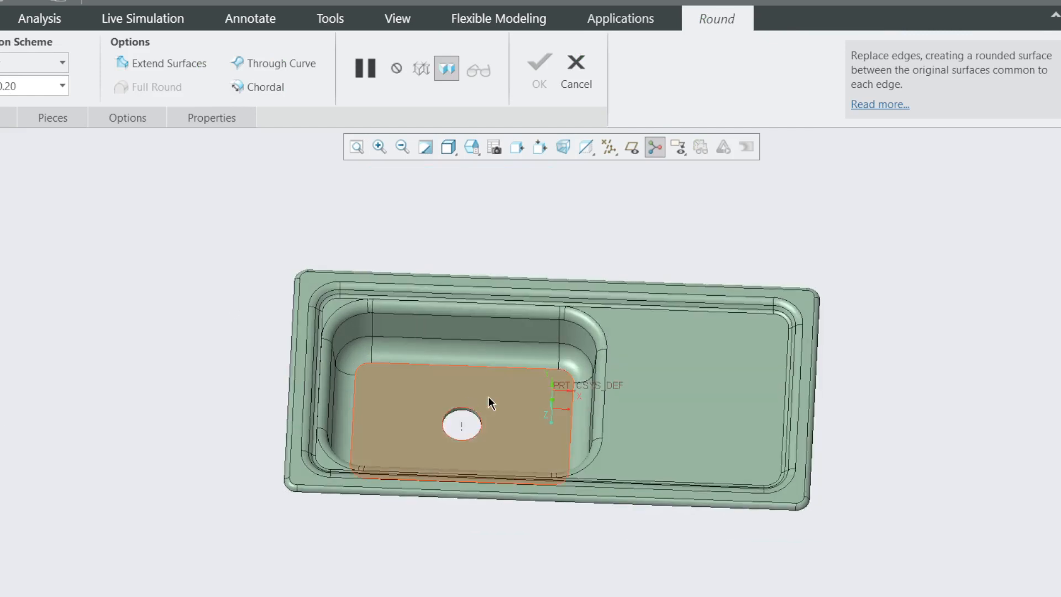
pyautogui.scroll(-5, 494, 433)
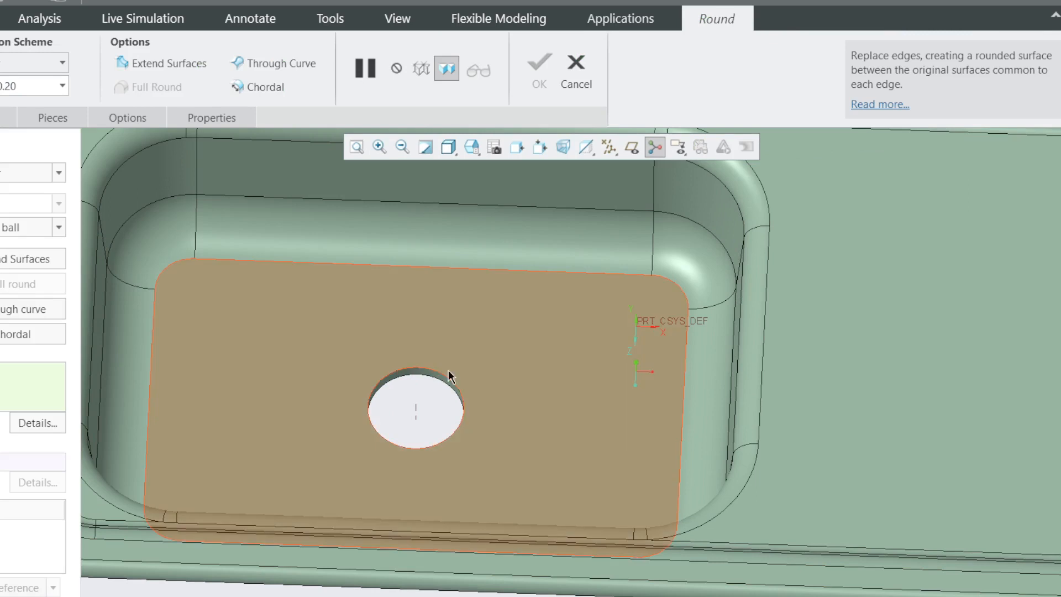
pyautogui.click(457, 393)
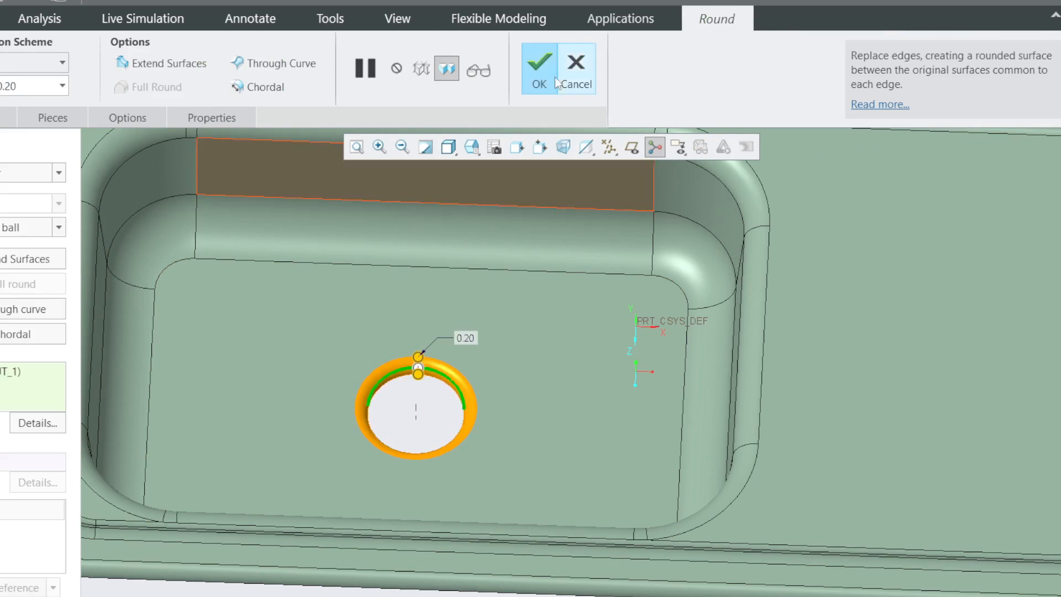
pyautogui.click(539, 71)
# Start a sketched form on the flat drainboard surface and orient the view parallel to the sketch plane
pyautogui.scroll(5, 582, 297)
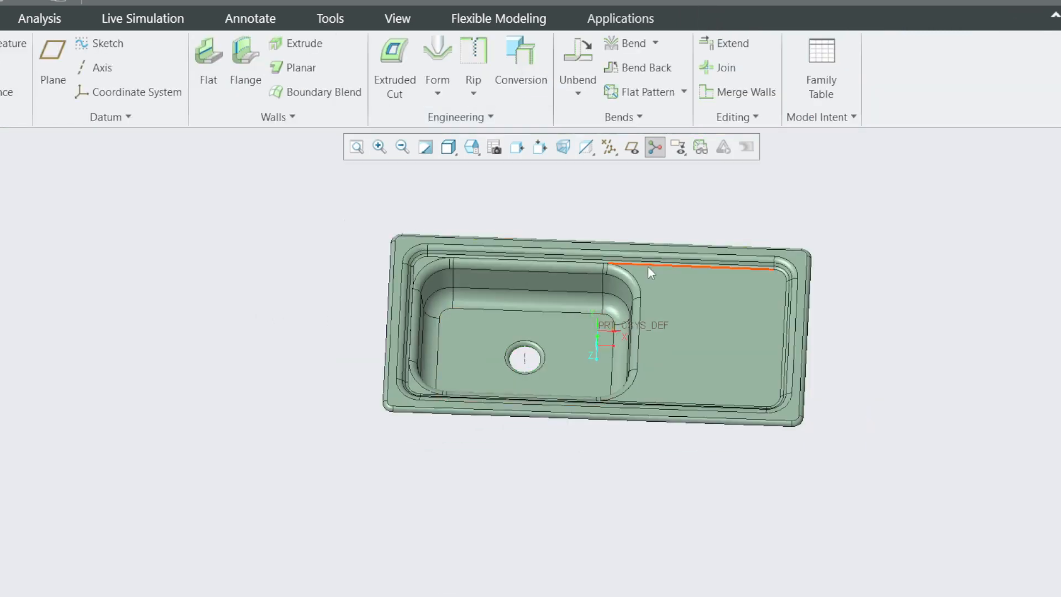
pyautogui.scroll(-3, 663, 279)
pyautogui.hotkey('alt', 'Tab')
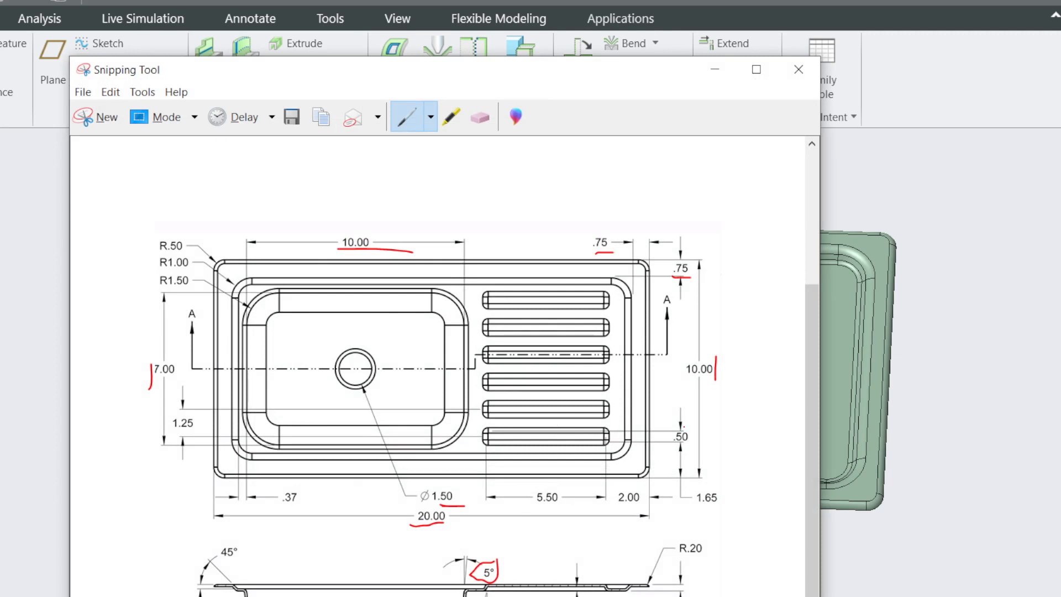
pyautogui.click(715, 69)
pyautogui.click(734, 340)
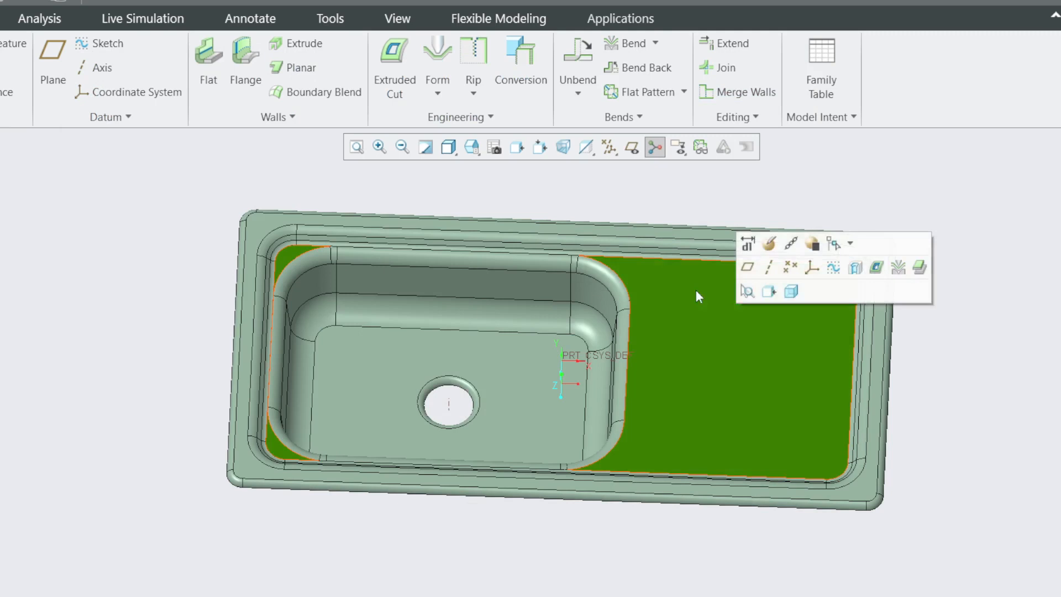
pyautogui.click(438, 91)
pyautogui.click(461, 154)
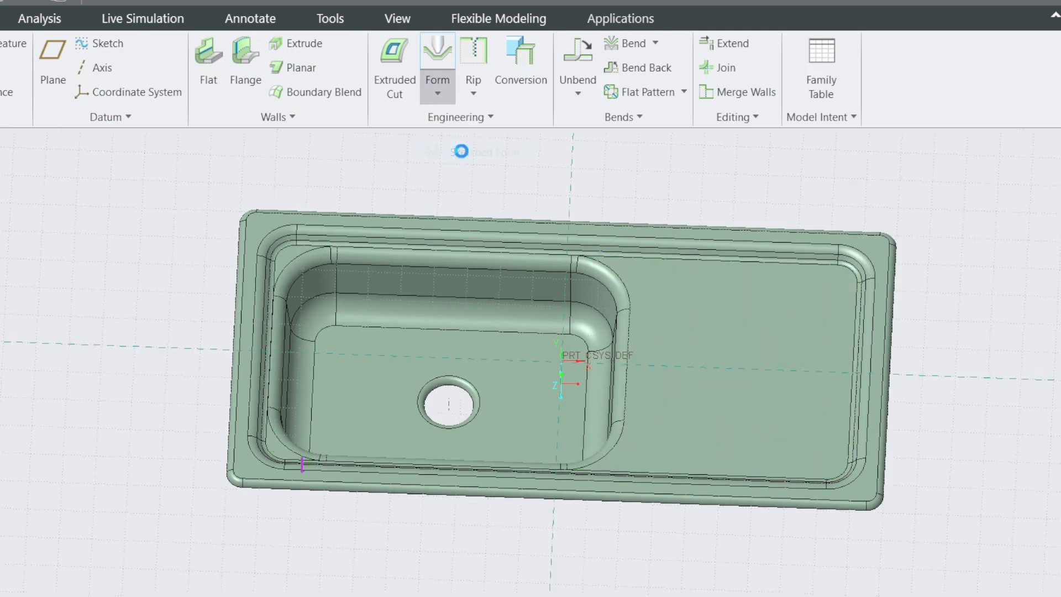
pyautogui.click(629, 156)
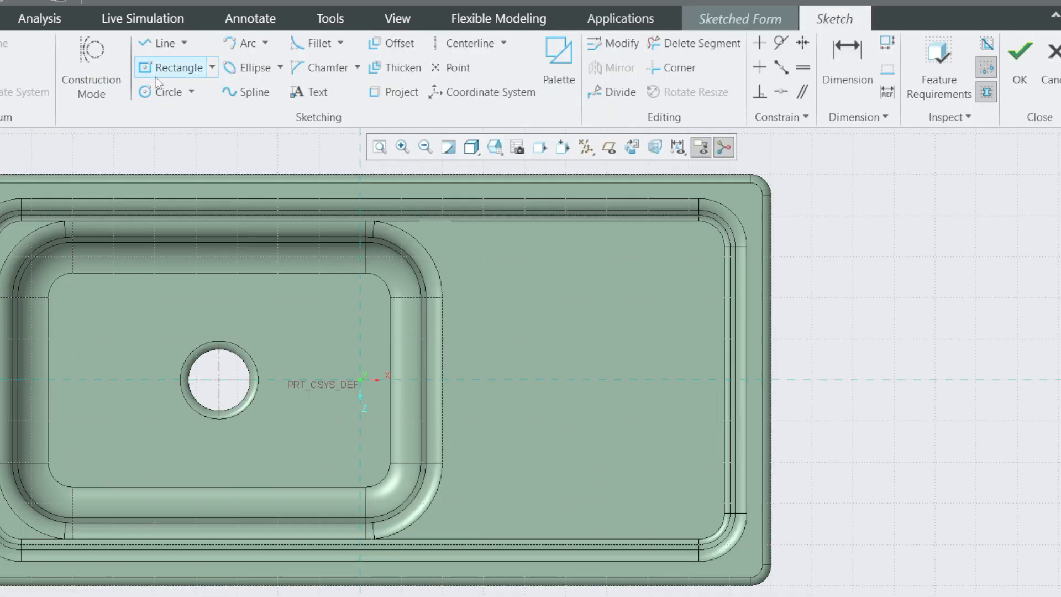
pyautogui.click(178, 72)
pyautogui.click(516, 466)
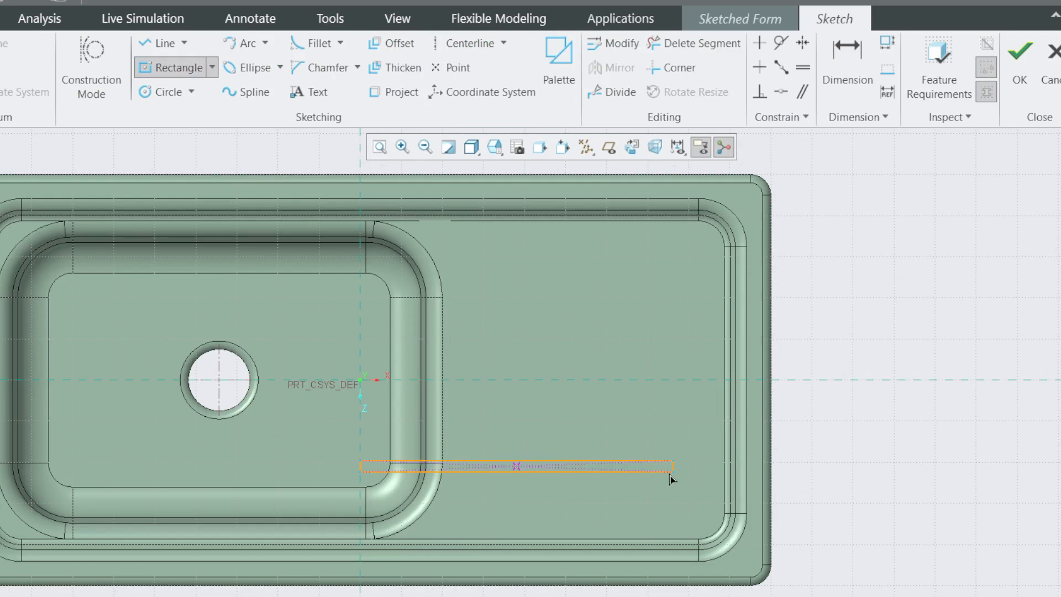
pyautogui.middleClick(635, 479)
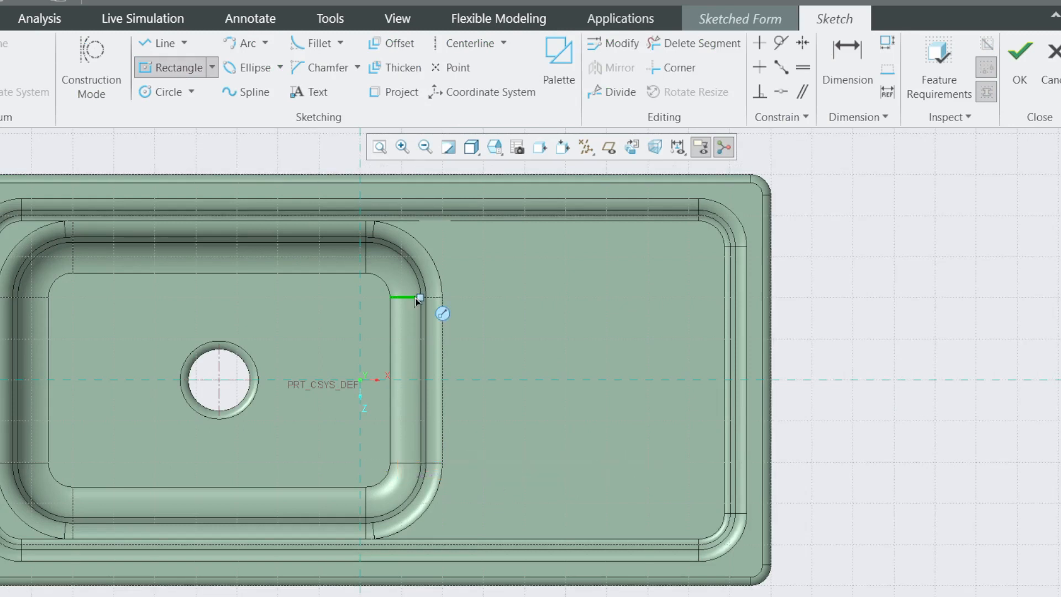
# Sketch a corner rectangle about 3.31 long and 0.38 high on the lower part of the drainboard for the first groove
pyautogui.click(211, 67)
pyautogui.click(188, 90)
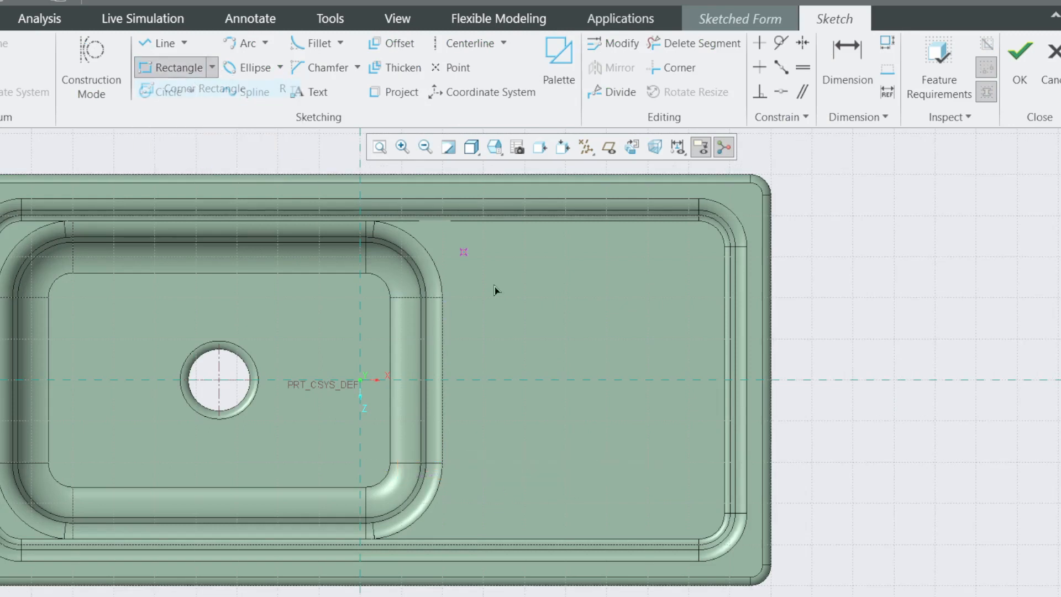
pyautogui.click(688, 487)
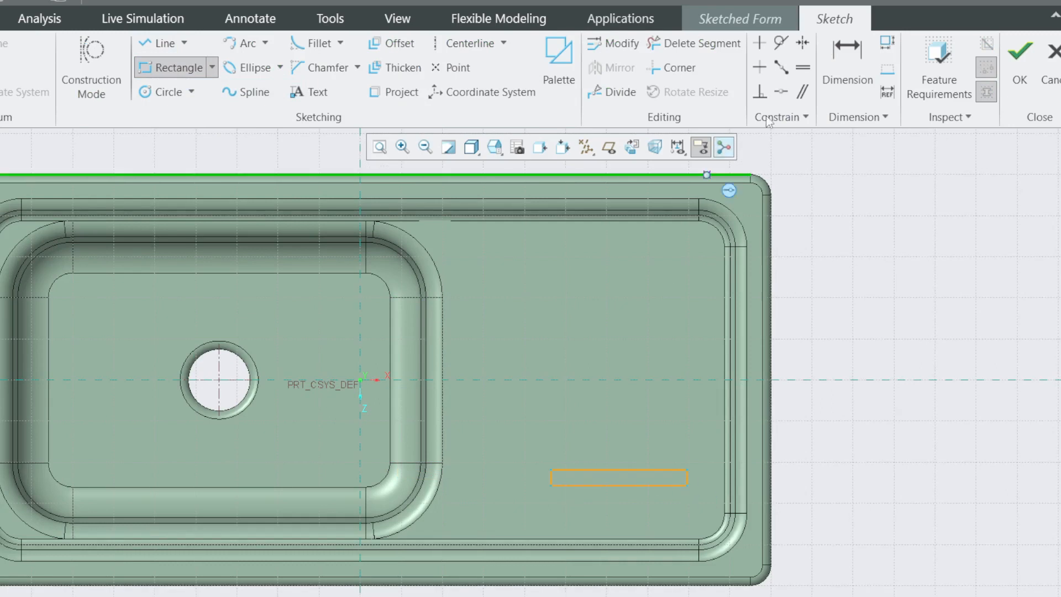
# Set the groove rectangle's length to 5.5 and its height to 0.5
pyautogui.click(843, 60)
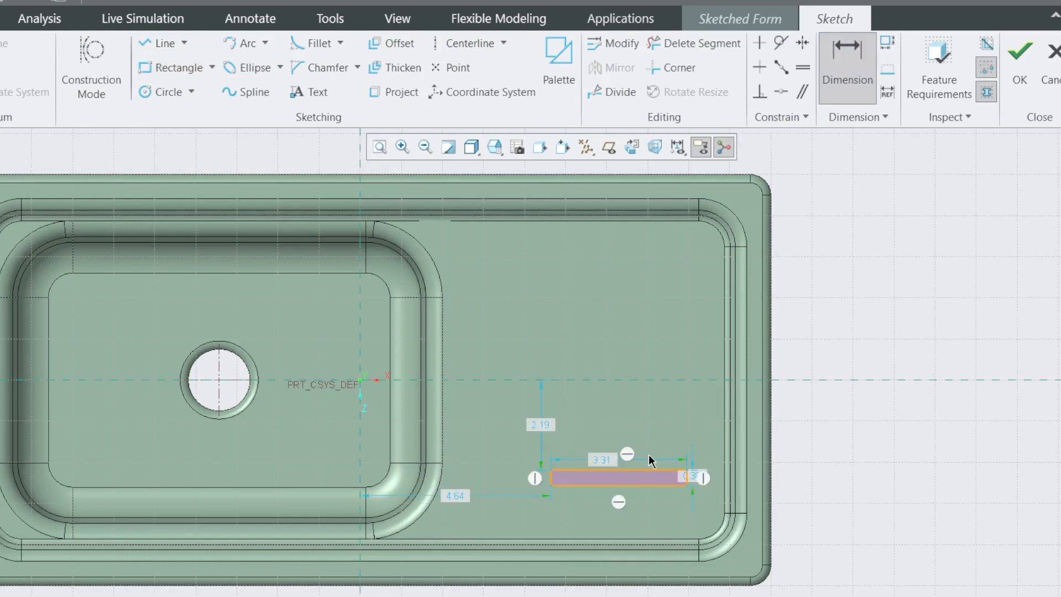
pyautogui.doubleClick(607, 467)
pyautogui.write('5.5')
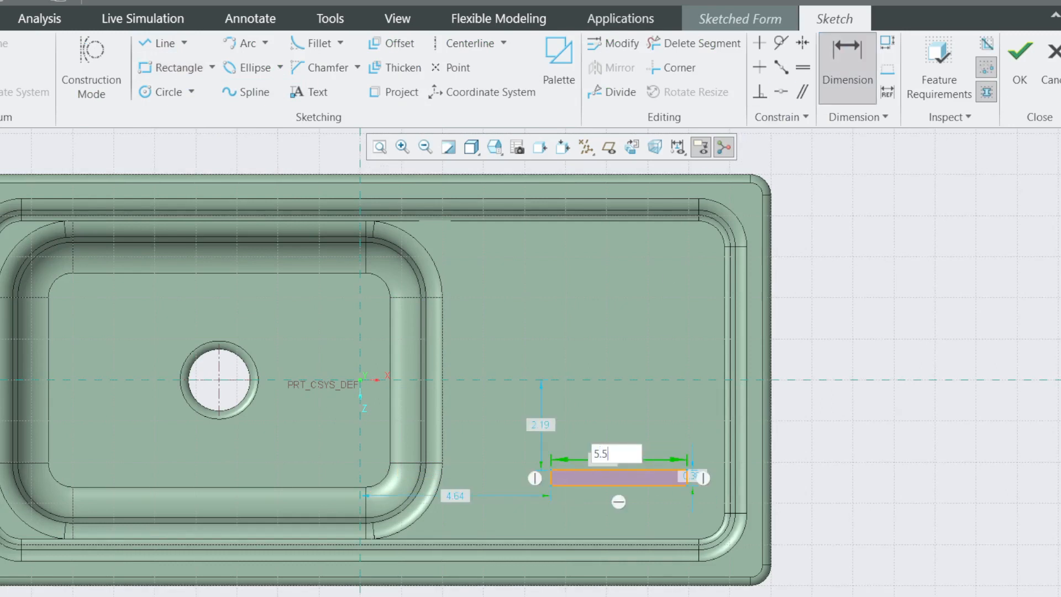
pyautogui.press('Return')
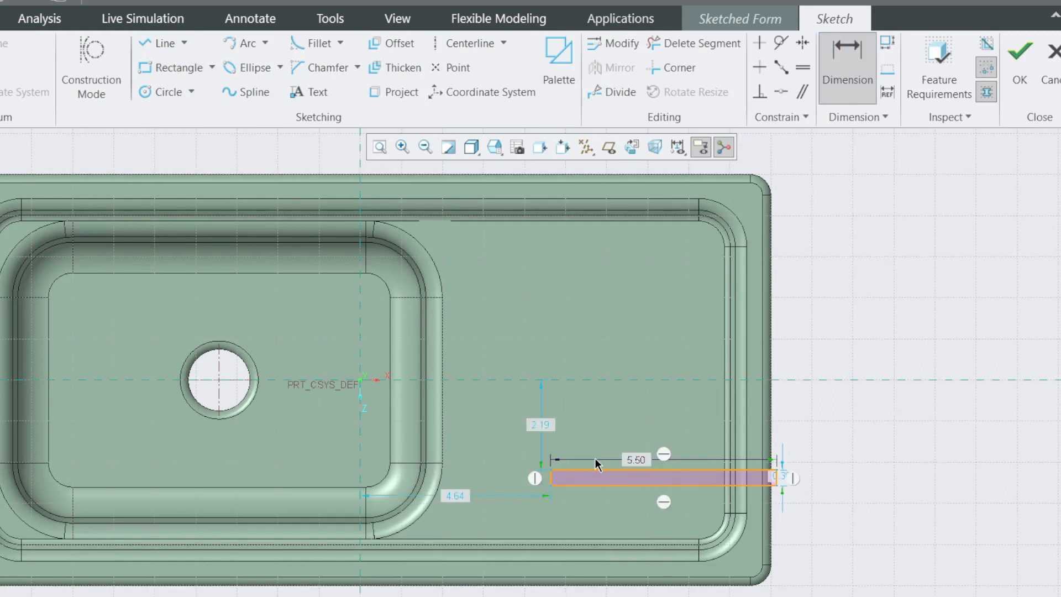
pyautogui.doubleClick(791, 478)
pyautogui.hotkey('alt', 'Tab')
pyautogui.hotkey('alt', 'Tab')
pyautogui.doubleClick(788, 478)
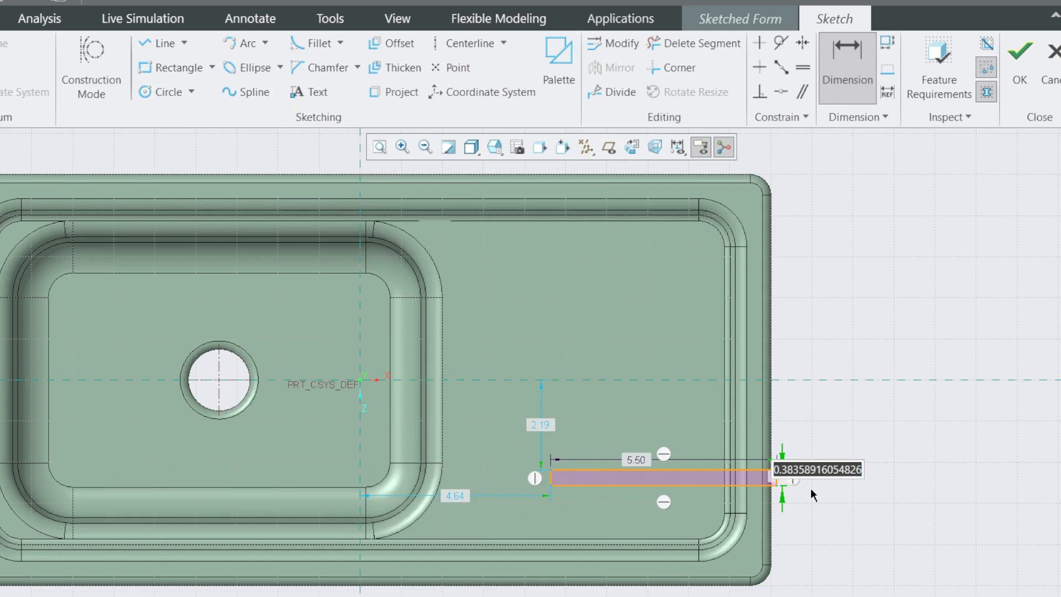
pyautogui.press('BackSpace')
pyautogui.write('0.5')
pyautogui.press('Return')
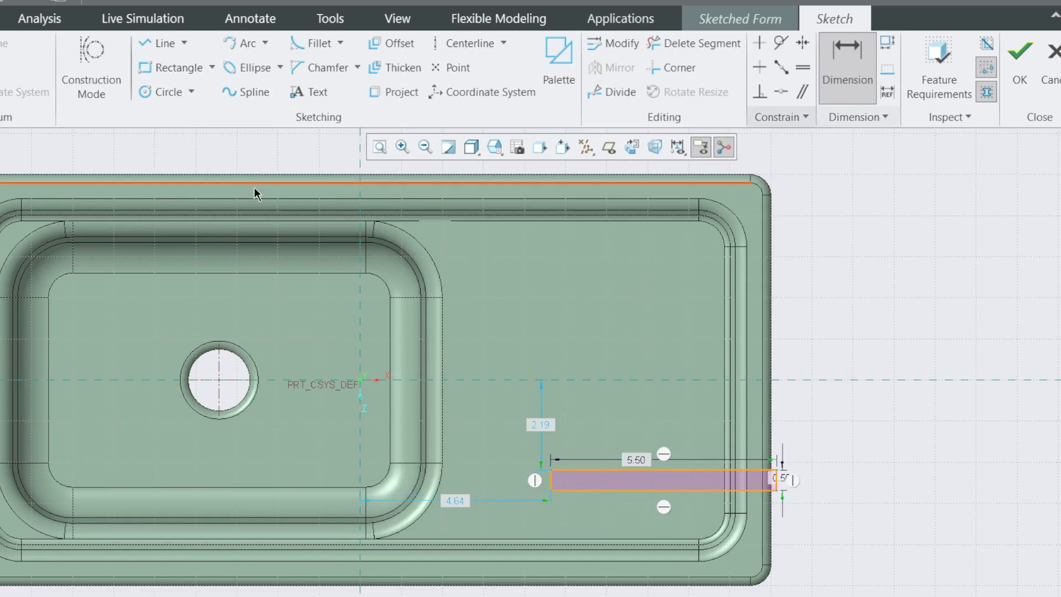
pyautogui.middleClick(231, 200)
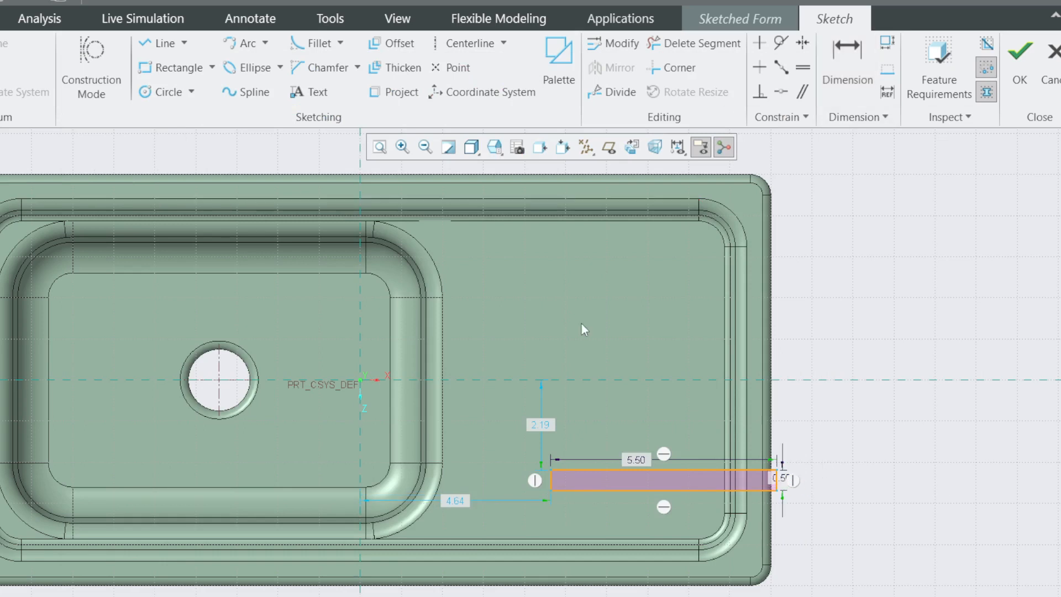
# Shift both ends of the groove rectangle toward the basin, starting 2.50 from the vertical reference, and set its length to 5.5
pyautogui.moveTo(552, 490); pyautogui.dragTo(463, 481)
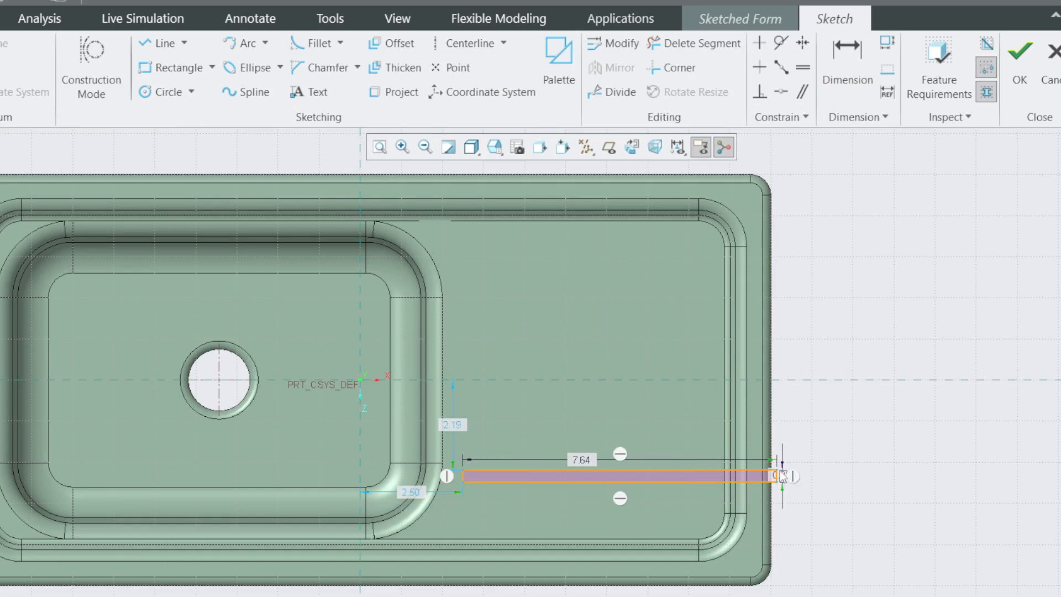
pyautogui.moveTo(779, 475); pyautogui.dragTo(676, 476)
pyautogui.doubleClick(540, 461)
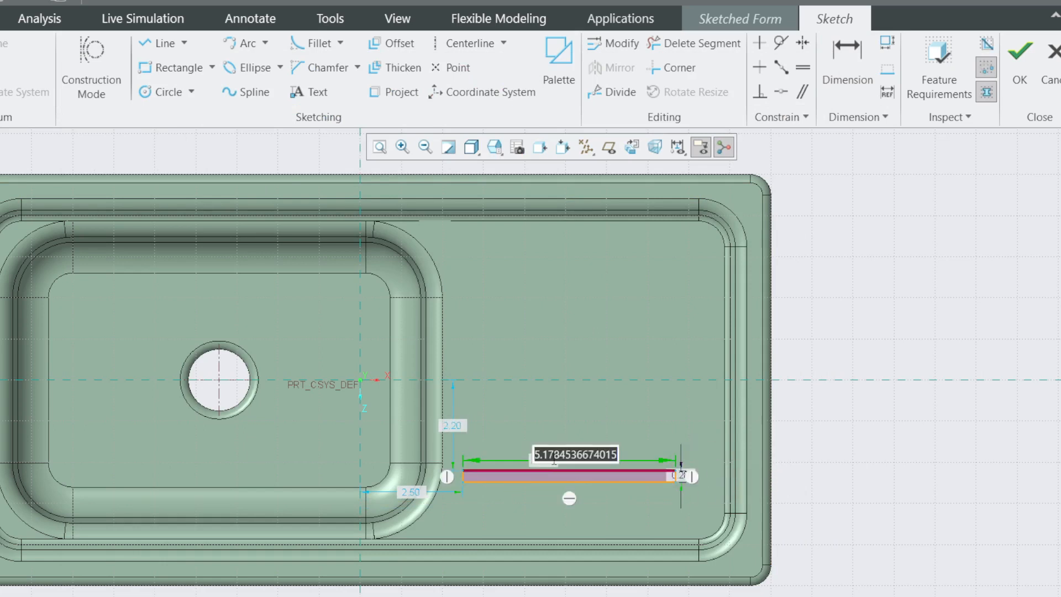
pyautogui.write('5.5')
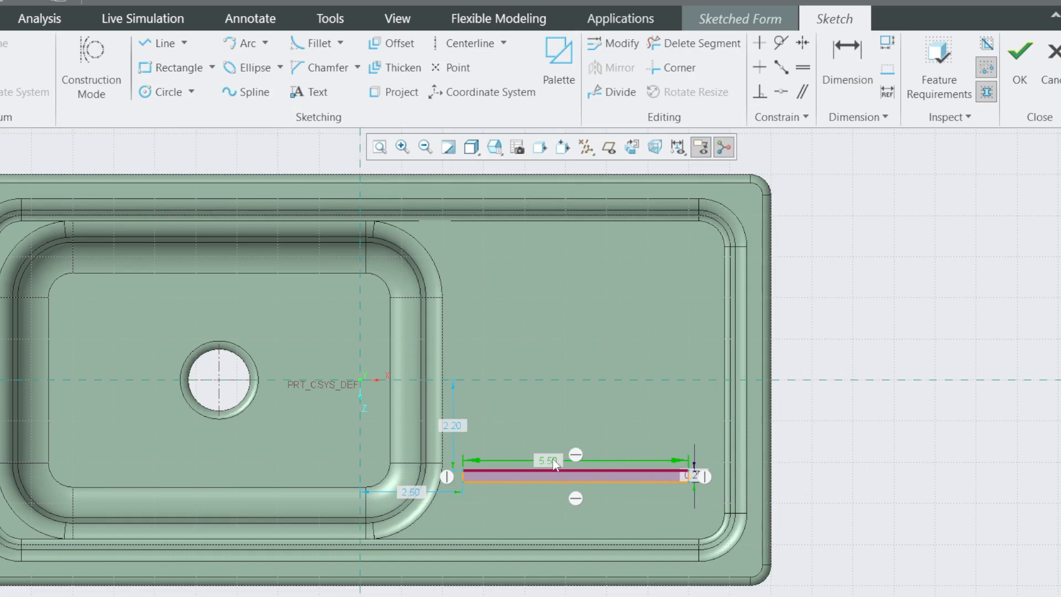
pyautogui.press('Return')
# Underline the 1.65 groove offset on the drawing in Snipping Tool and return to the sketch
pyautogui.hotkey('alt', 'Tab')
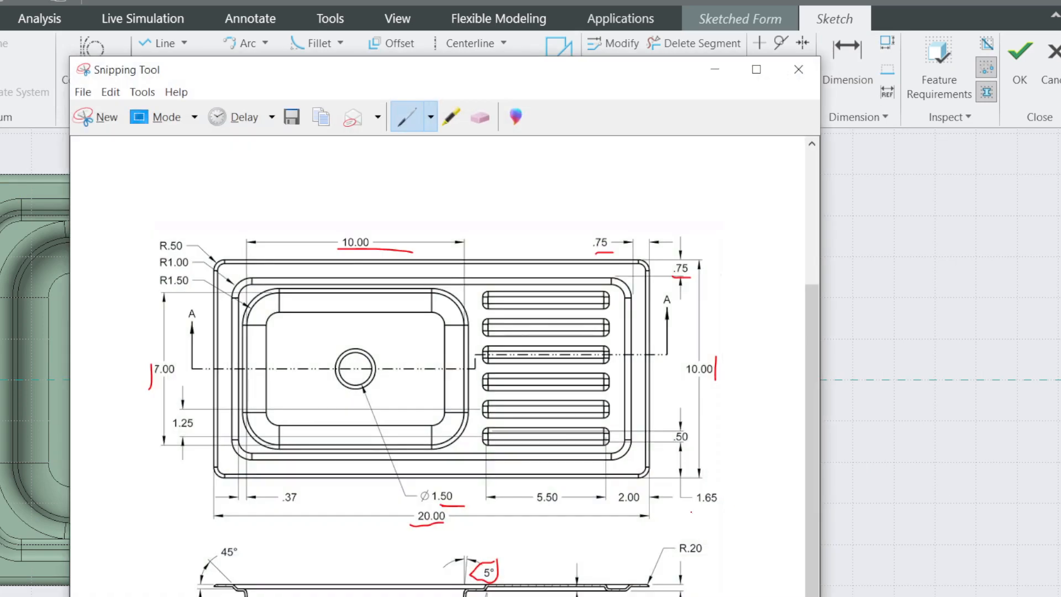
pyautogui.moveTo(690, 511); pyautogui.dragTo(731, 506)
pyautogui.hotkey('alt', 'Tab')
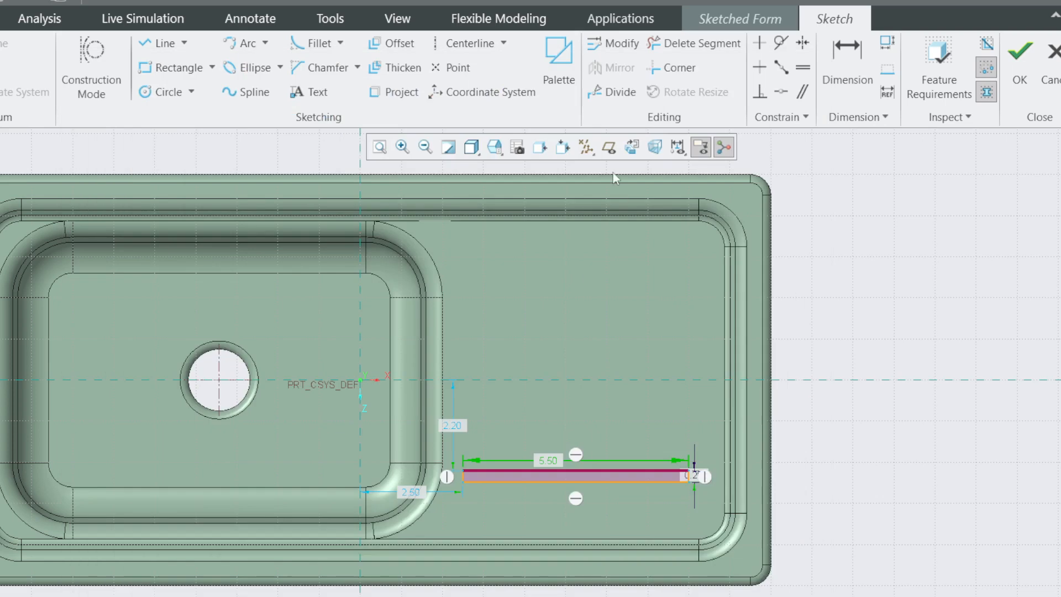
# Dimension the groove rectangle's lower edge from the sink's lower outer edge at 1.65
pyautogui.click(847, 74)
pyautogui.click(608, 482)
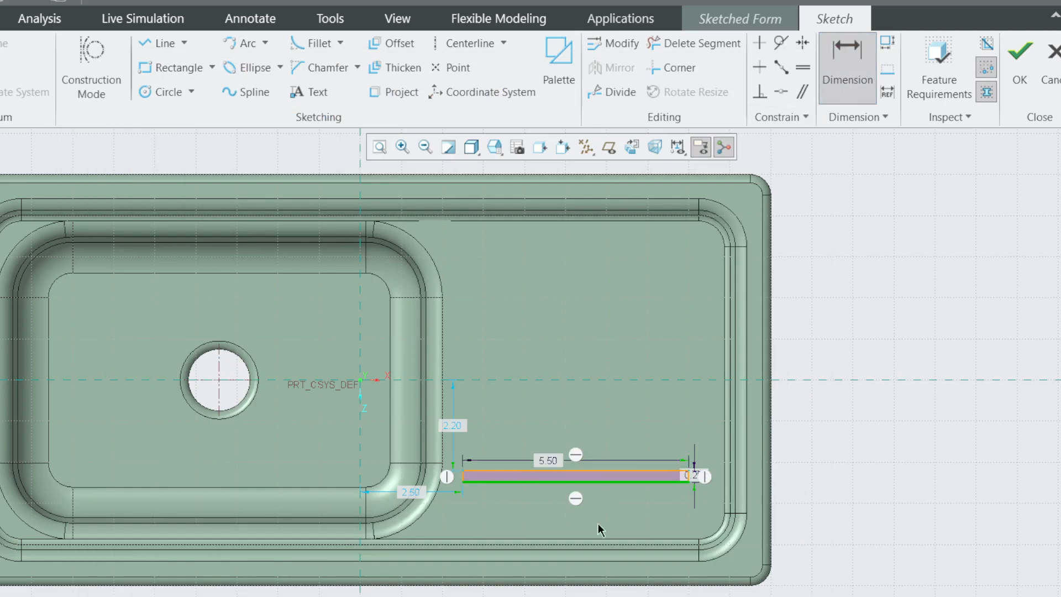
pyautogui.click(582, 589)
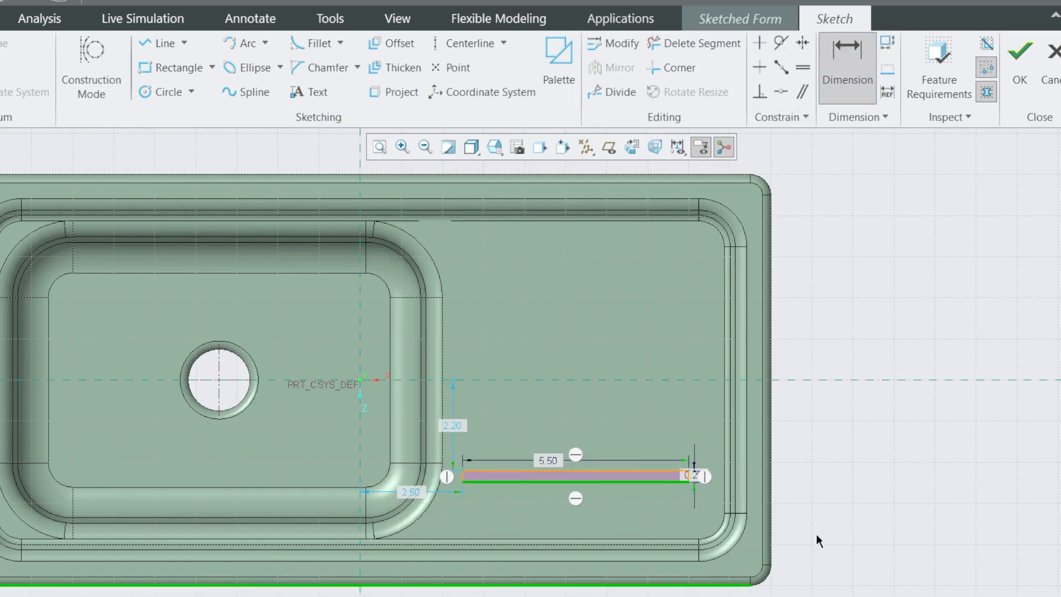
pyautogui.middleClick(873, 556)
pyautogui.write('1.65')
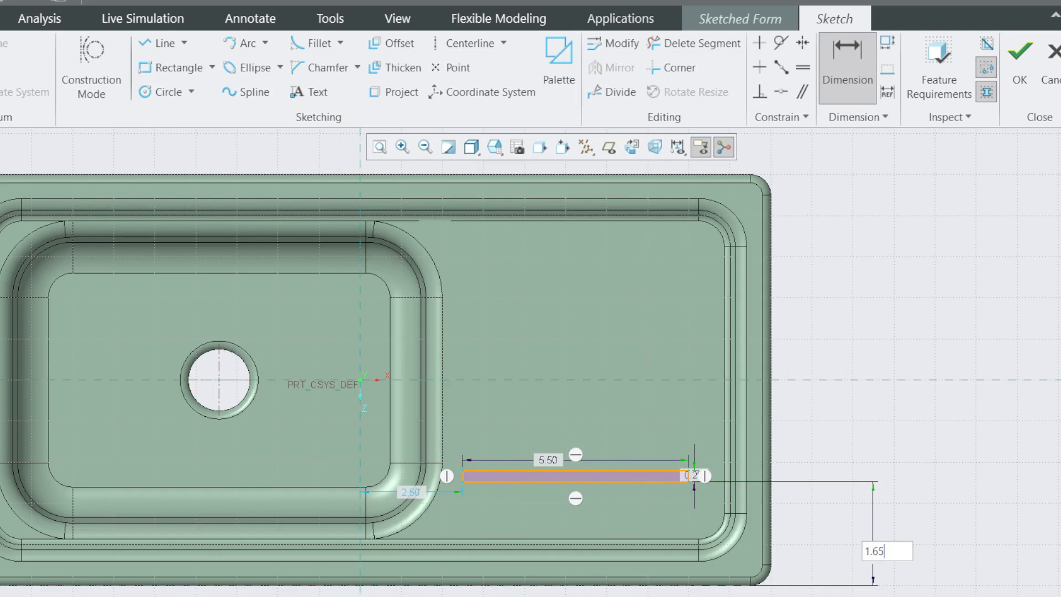
pyautogui.press('Return')
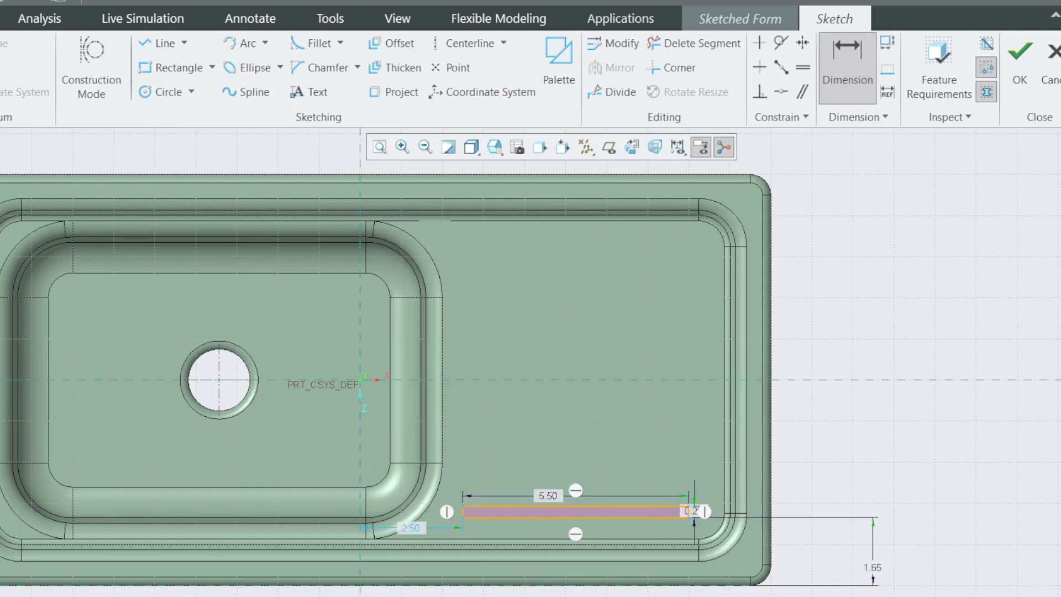
# Underline the 2.00 groove offset on the drawing in Snipping Tool and return to the groove rectangle's sketch
pyautogui.hotkey('alt', 'Tab')
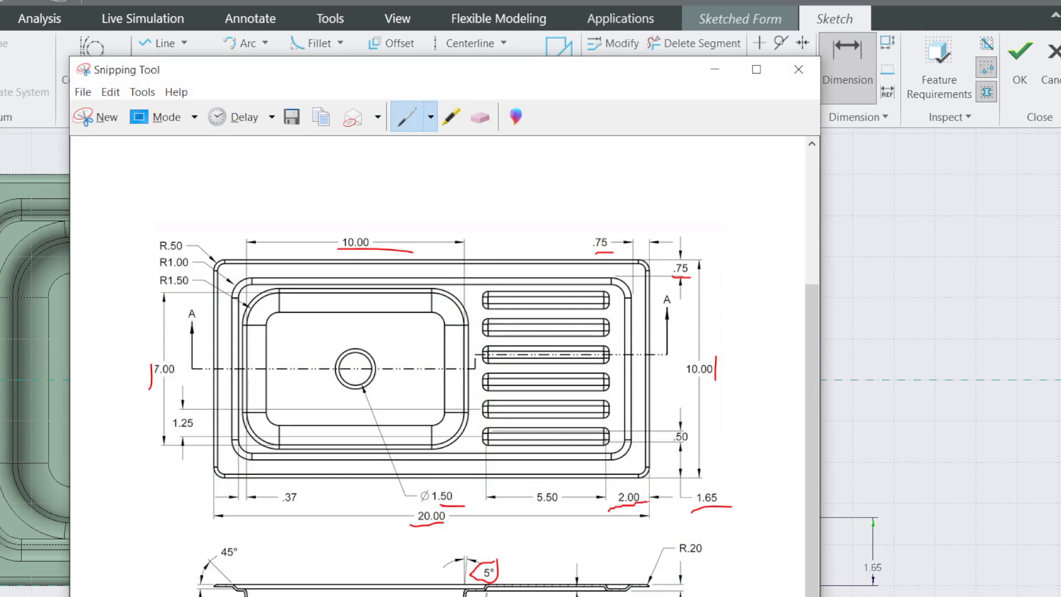
pyautogui.hotkey('alt', 'Tab')
pyautogui.scroll(-3, 788, 478)
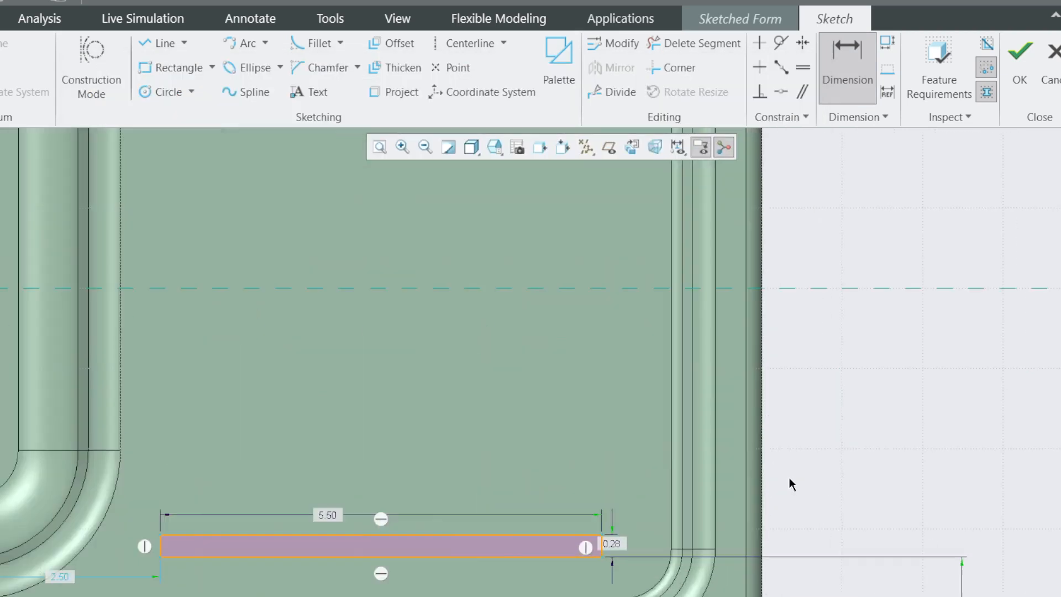
# Dimension the groove rectangle's outer end from the sink's short outer edge at 2.00
pyautogui.click(764, 475)
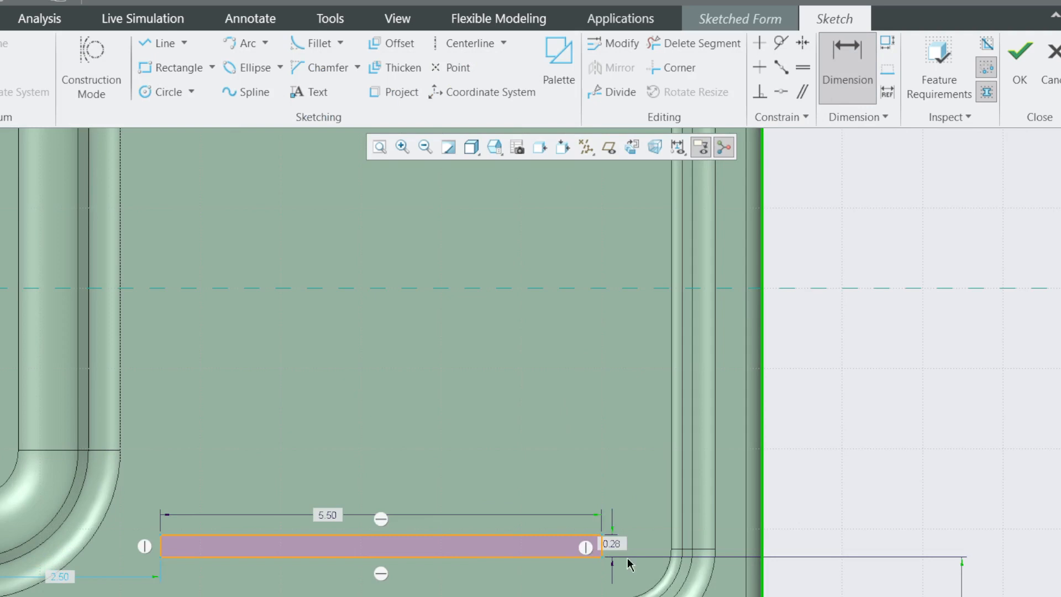
pyautogui.click(602, 550)
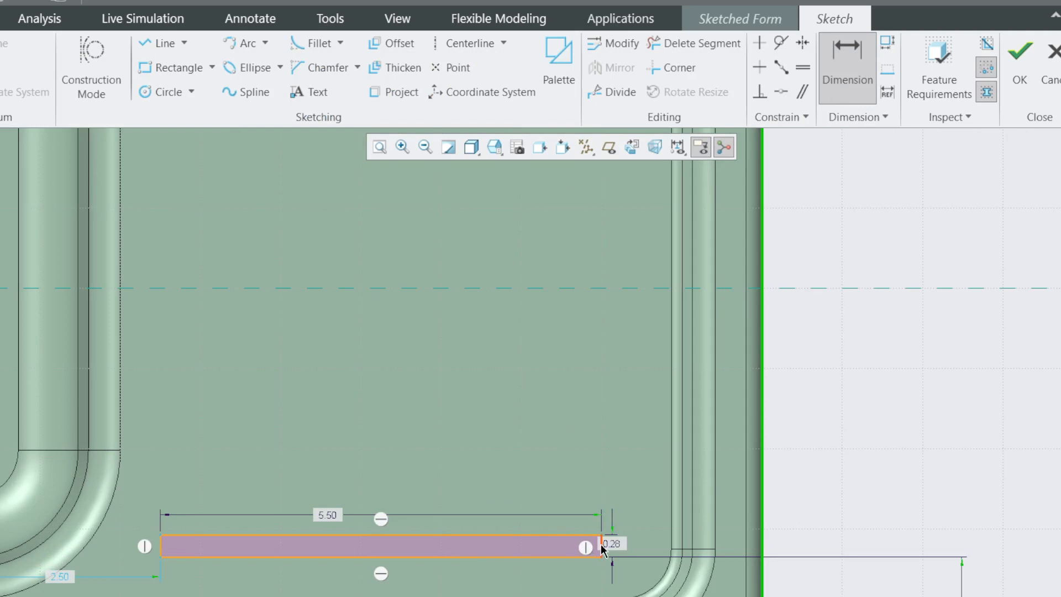
pyautogui.middleClick(839, 495)
pyautogui.press('Return')
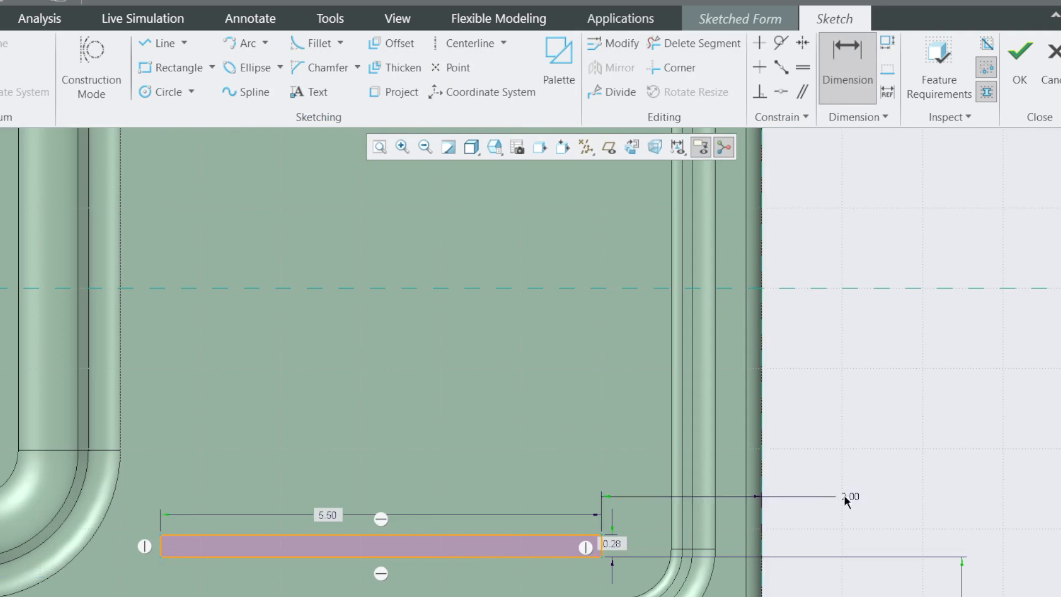
# Set the groove rectangle's width to .5 and compare the sketch with the drawing in Snipping Tool
pyautogui.scroll(-2, 874, 428)
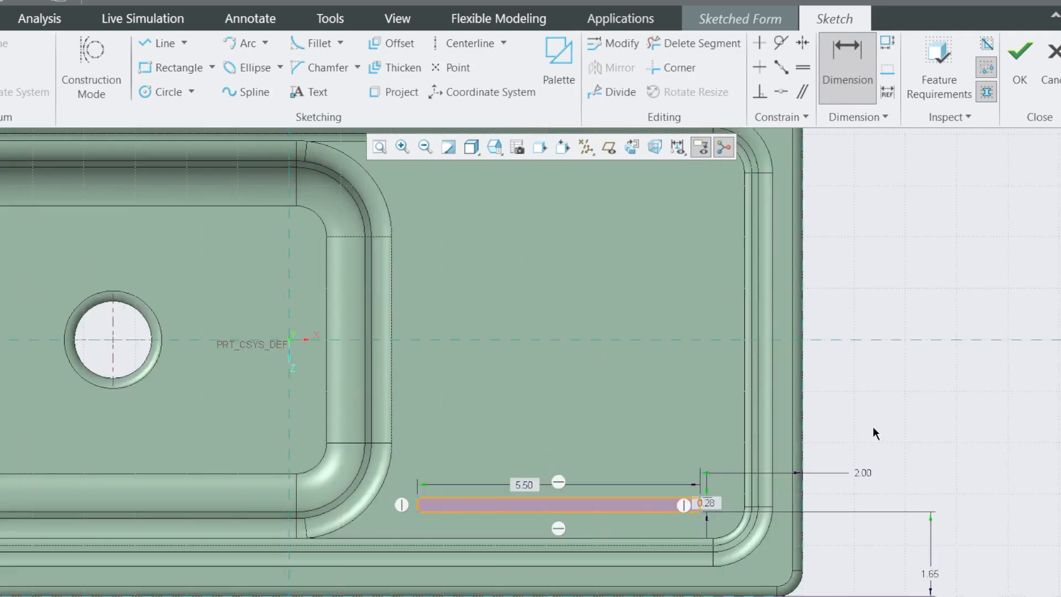
pyautogui.doubleClick(709, 504)
pyautogui.write('.5')
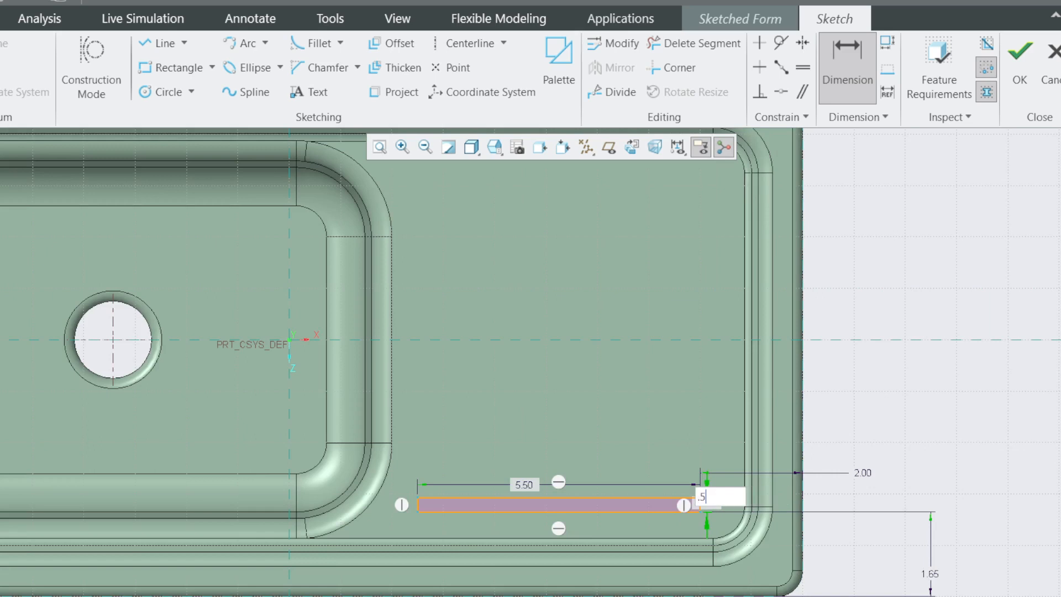
pyautogui.press('Return')
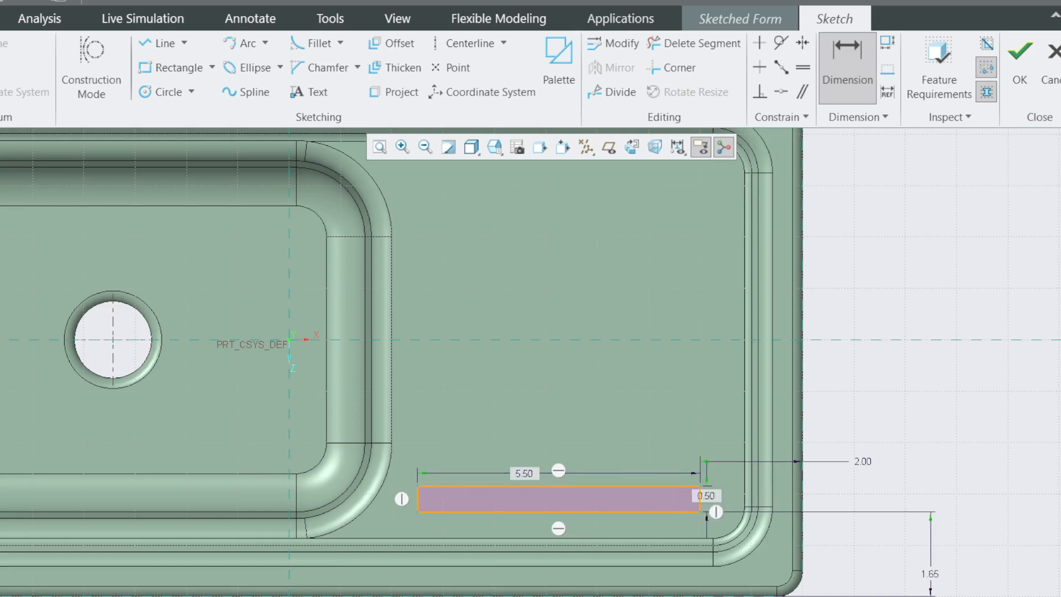
pyautogui.hotkey('alt', 'Tab')
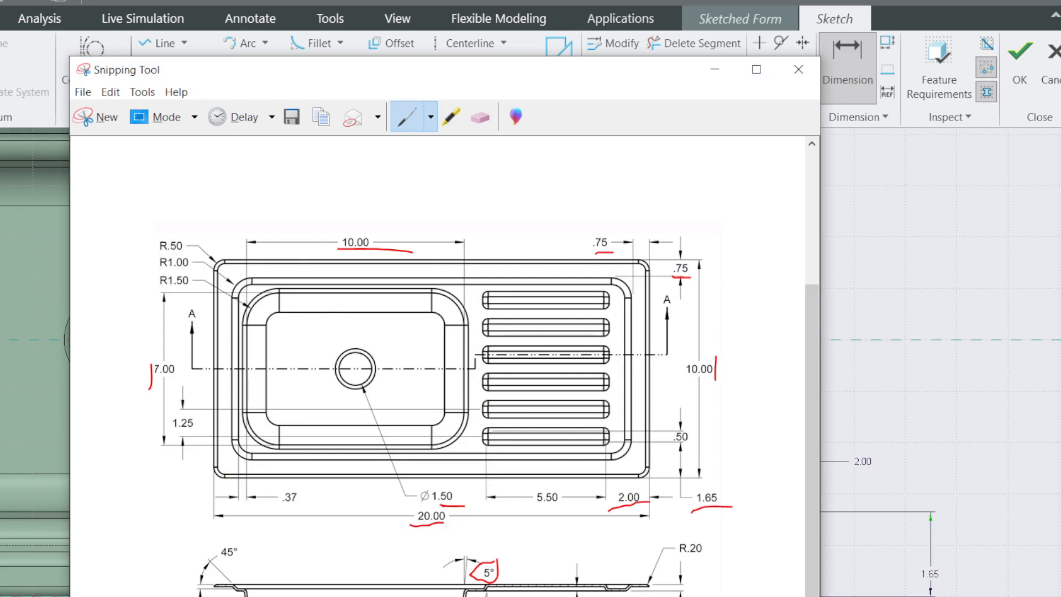
pyautogui.click(714, 70)
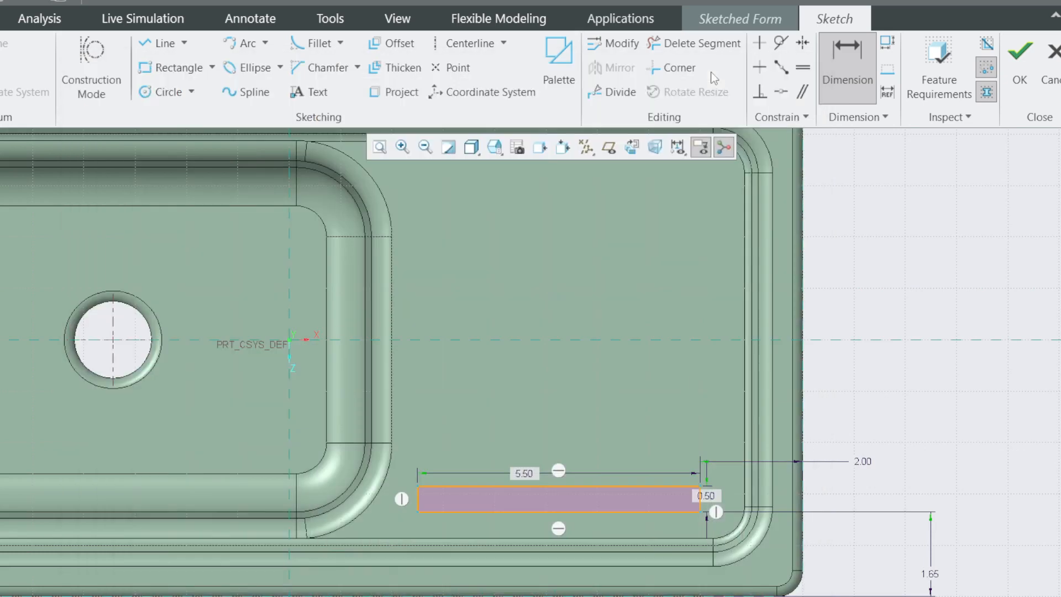
# Accept the groove sketch, then flip the form downward into the drainboard with a depth of 0.30
pyautogui.moveTo(549, 525); pyautogui.dragTo(712, 377, button='middle')
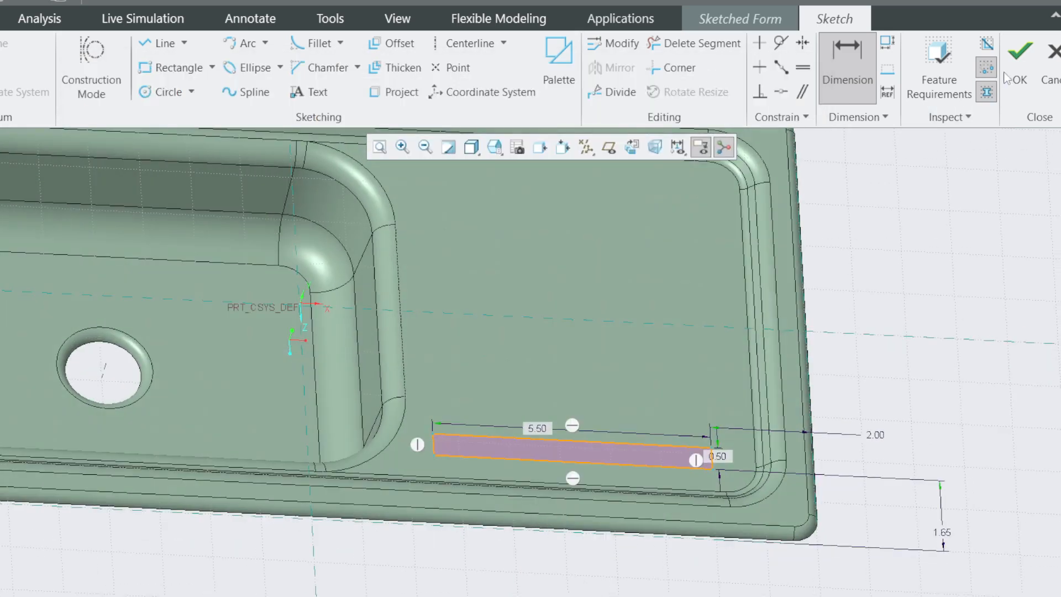
pyautogui.click(1019, 58)
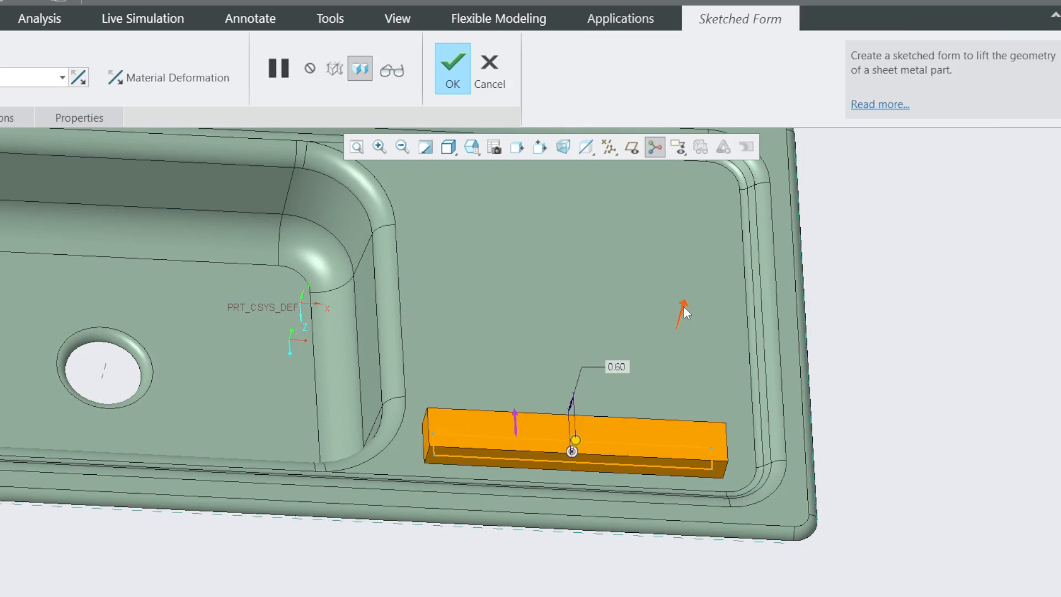
pyautogui.click(684, 307)
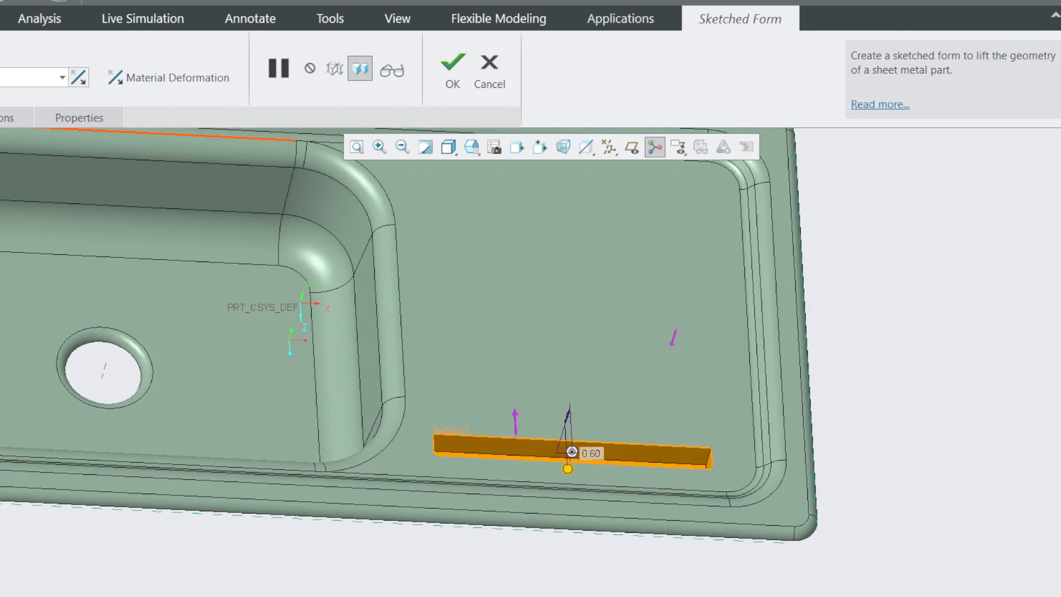
# Add a 15-degree taper to the groove's sketched form
pyautogui.click(8, 118)
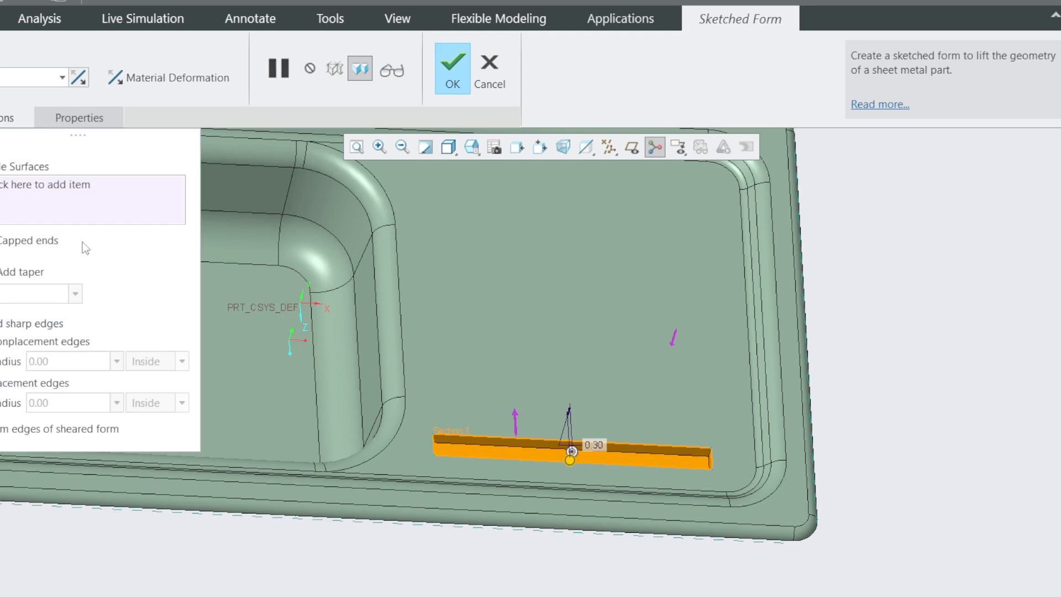
pyautogui.click(2, 271)
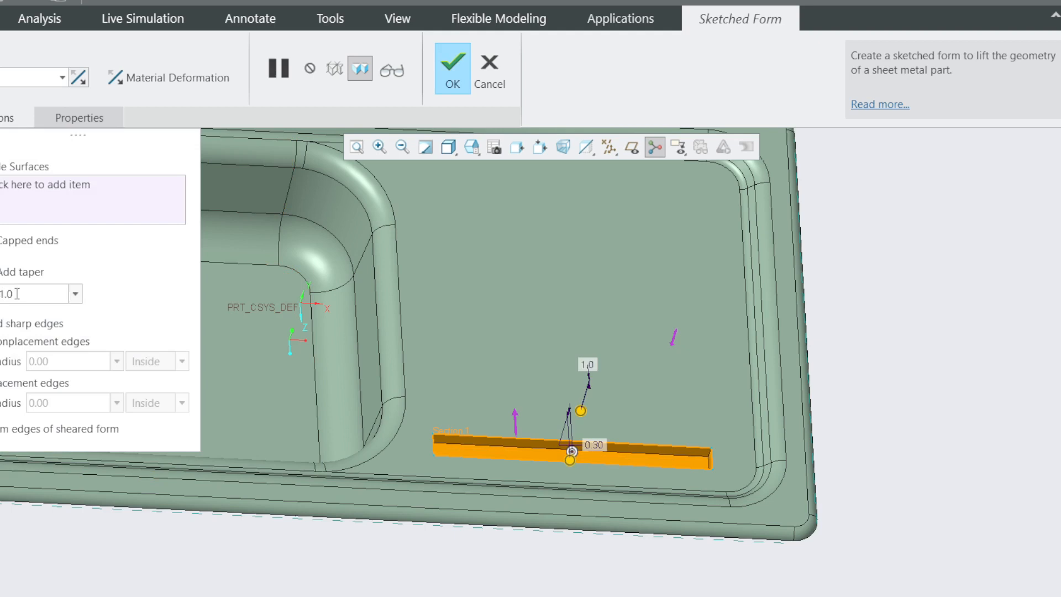
pyautogui.doubleClick(21, 294)
pyautogui.write('15')
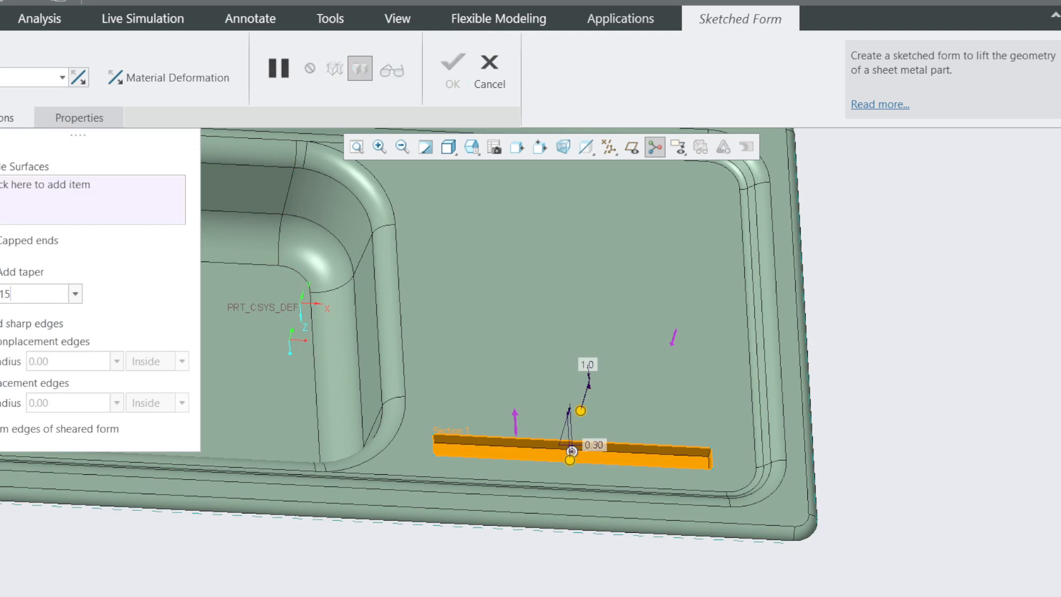
# Round the groove's nonplacement and placement edges with an inside radius of 0.5 * Thickness and complete the form
pyautogui.click(2, 341)
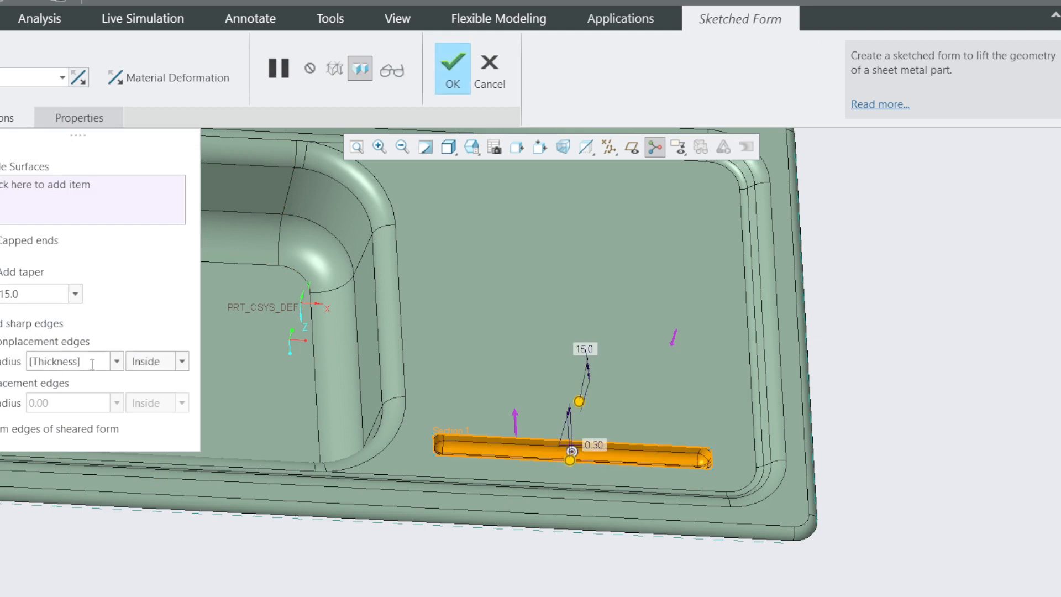
pyautogui.click(118, 361)
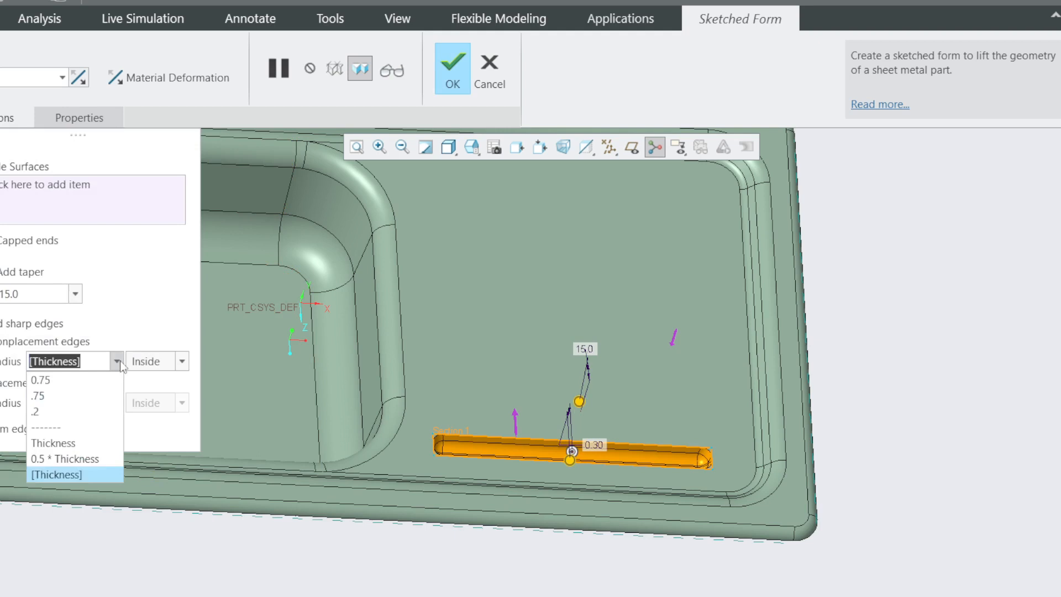
pyautogui.click(76, 452)
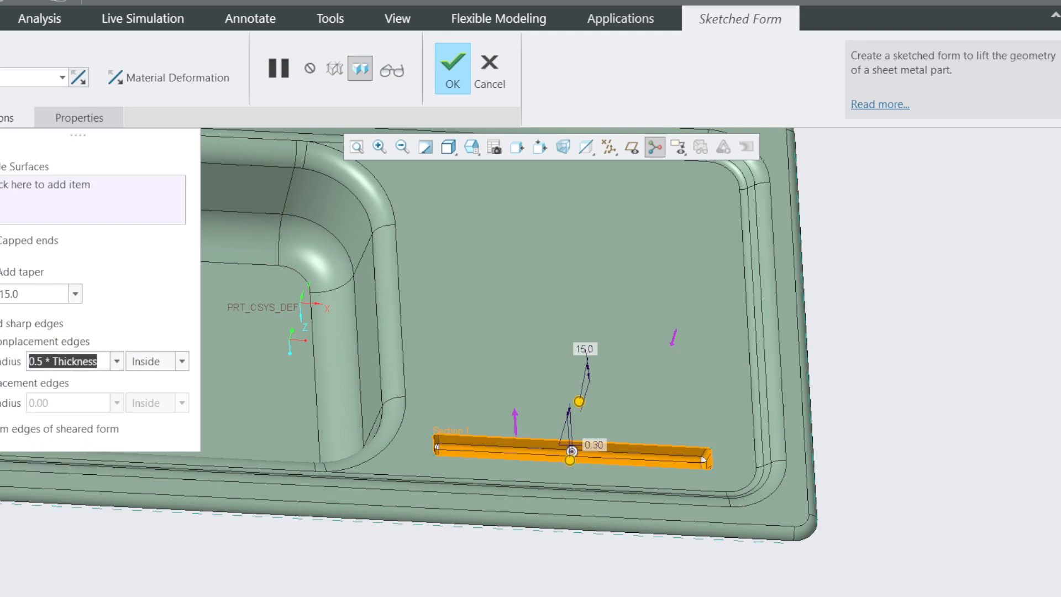
pyautogui.click(2, 382)
pyautogui.click(117, 403)
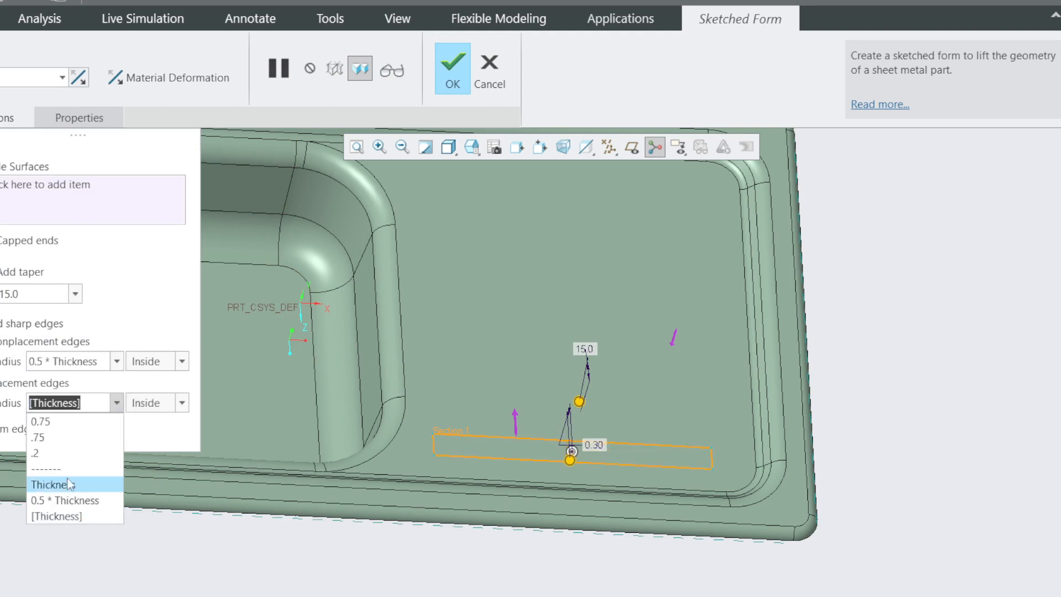
pyautogui.click(65, 500)
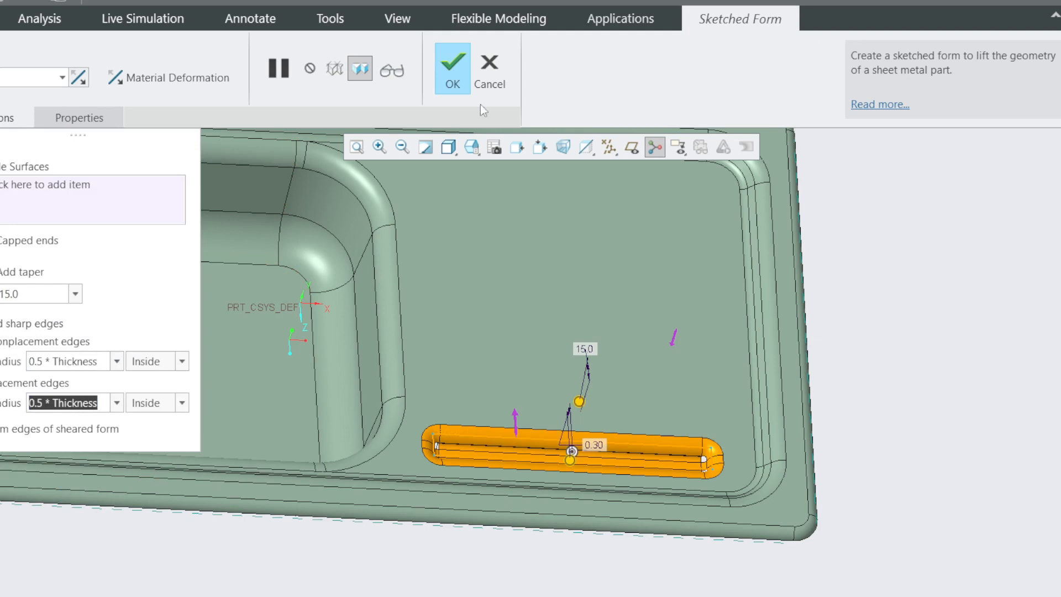
pyautogui.click(453, 70)
# Start a pattern of the groove form, using the sink's short outer edge beside the drainboard as the first direction
pyautogui.scroll(-3, 821, 445)
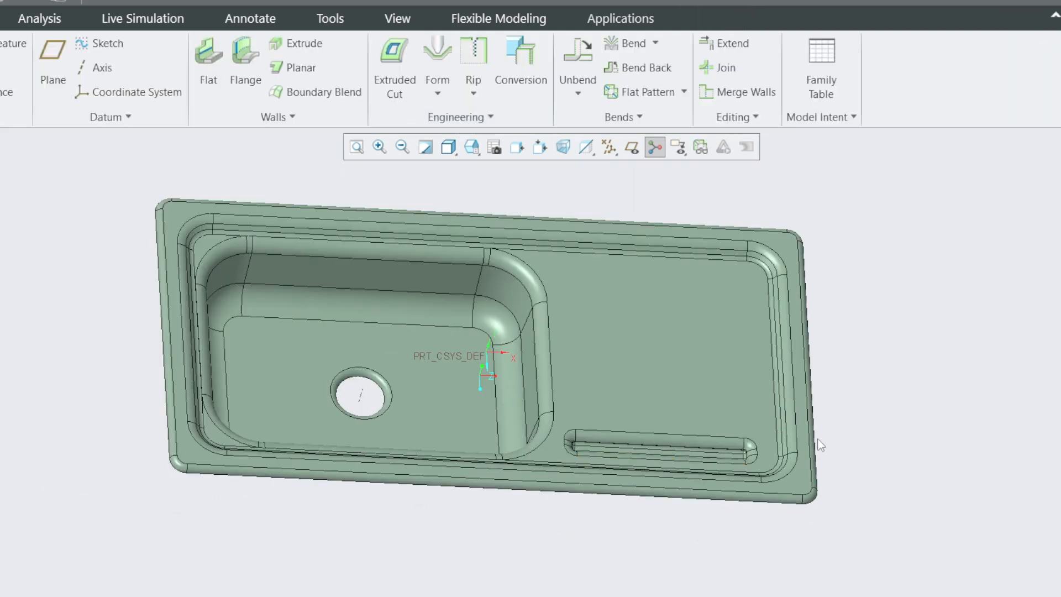
pyautogui.moveTo(635, 458); pyautogui.dragTo(521, 488, button='middle')
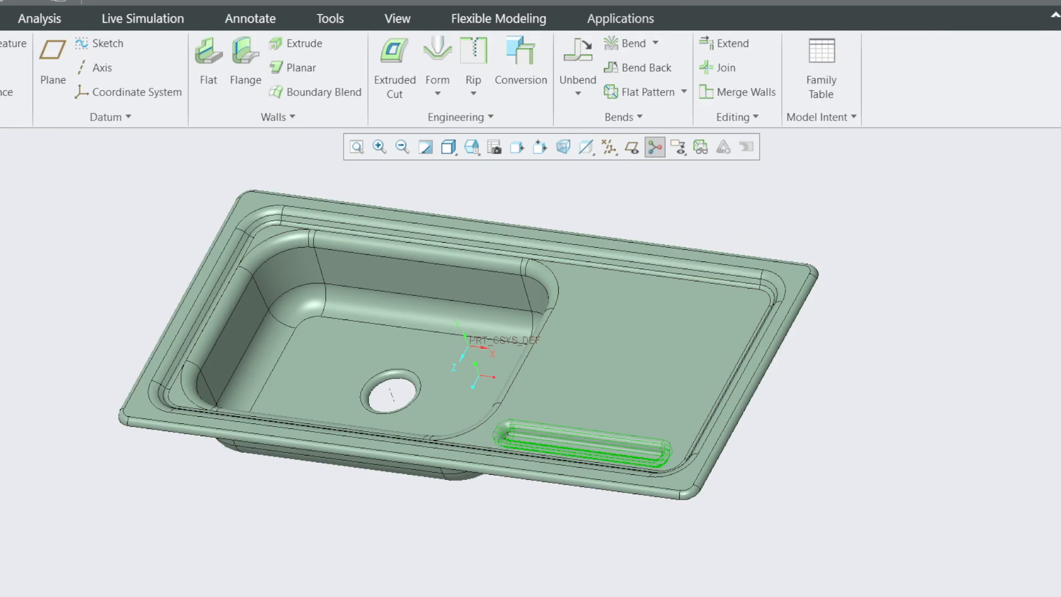
pyautogui.click(482, 120)
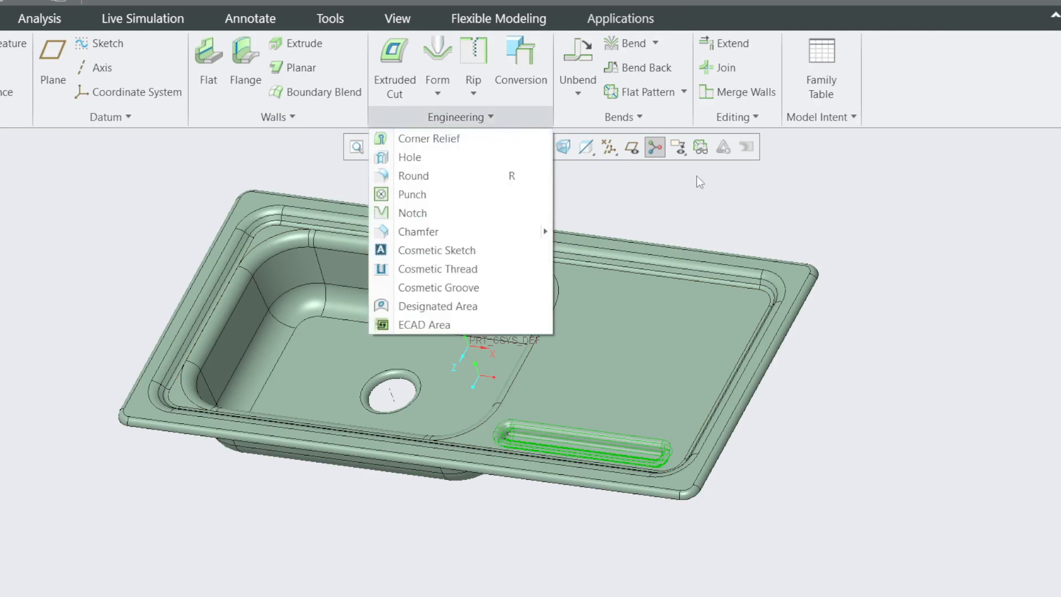
pyautogui.click(730, 120)
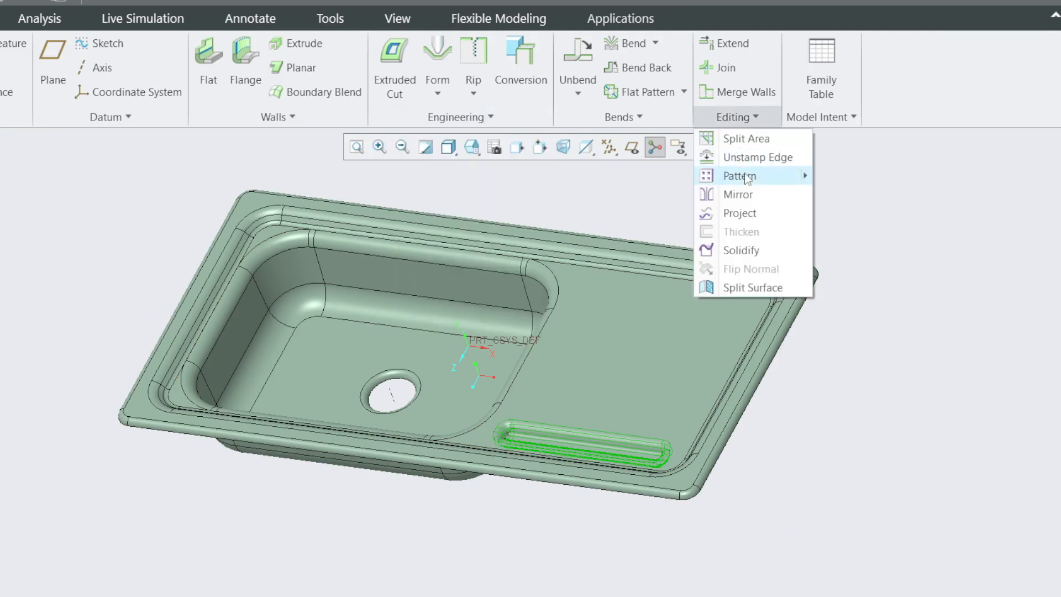
pyautogui.moveTo(740, 176)
pyautogui.click(853, 176)
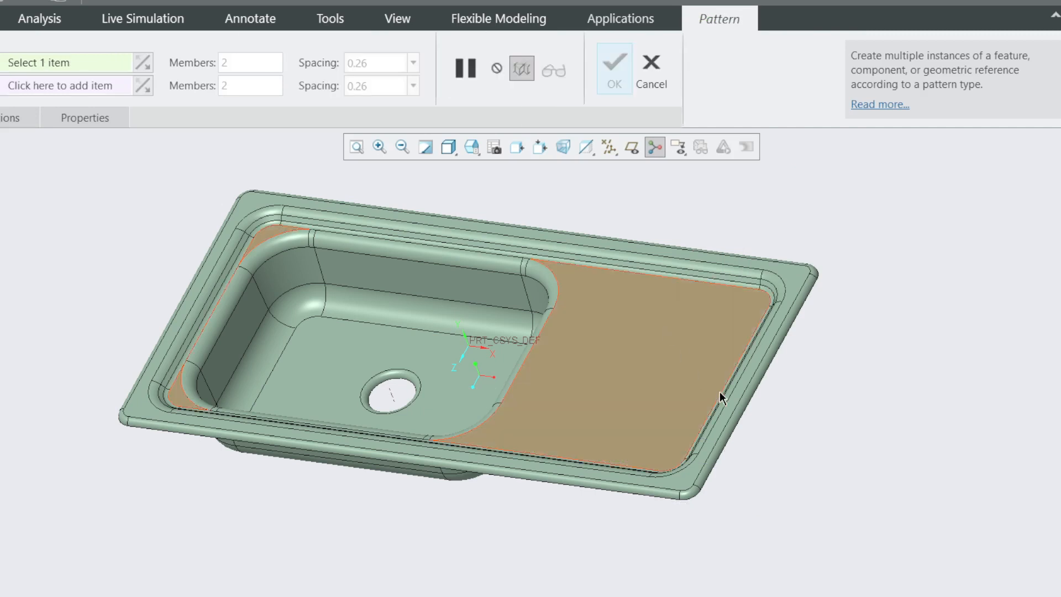
pyautogui.click(744, 406)
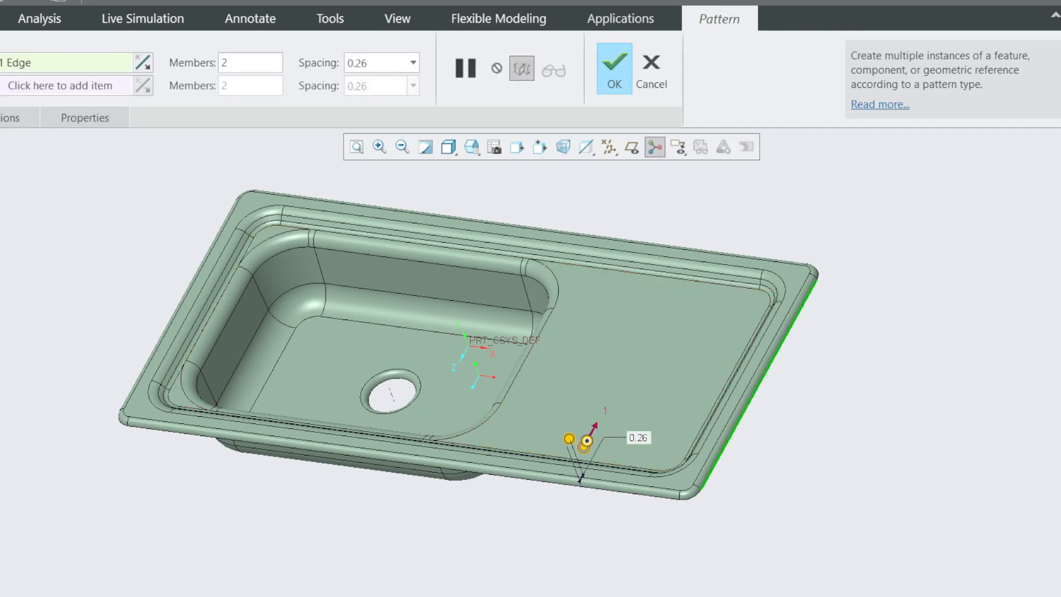
# Underline the 1.25 groove spacing on the drawing in Snipping Tool and return to the pattern
pyautogui.hotkey('alt', 'Tab')
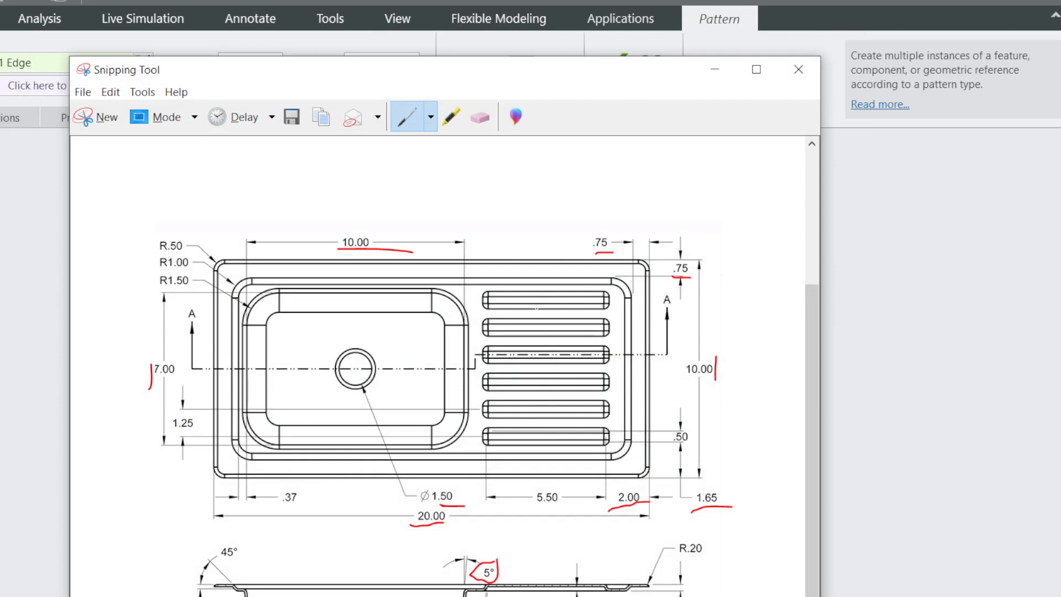
pyautogui.moveTo(163, 429)
pyautogui.mouseDown()
pyautogui.moveTo(186, 429)
pyautogui.moveTo(182, 396)
pyautogui.moveTo(211, 430)
pyautogui.mouseUp()
pyautogui.click(702, 79)
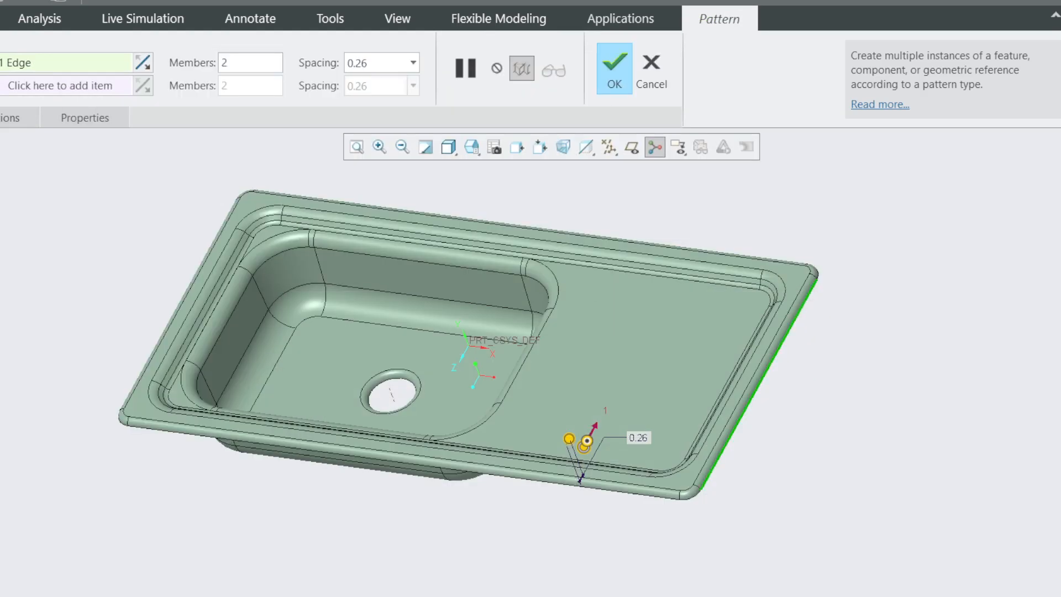
# Set the groove pattern to 6 members with a spacing of 1.25, complete it and clear the selection
pyautogui.doubleClick(357, 63)
pyautogui.write('1.25')
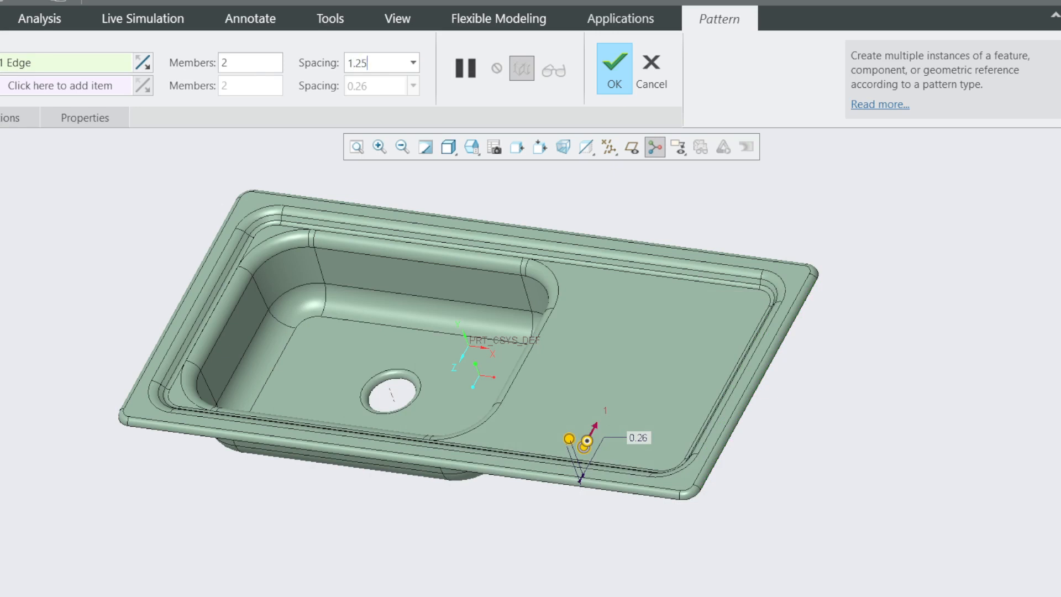
pyautogui.click(241, 66)
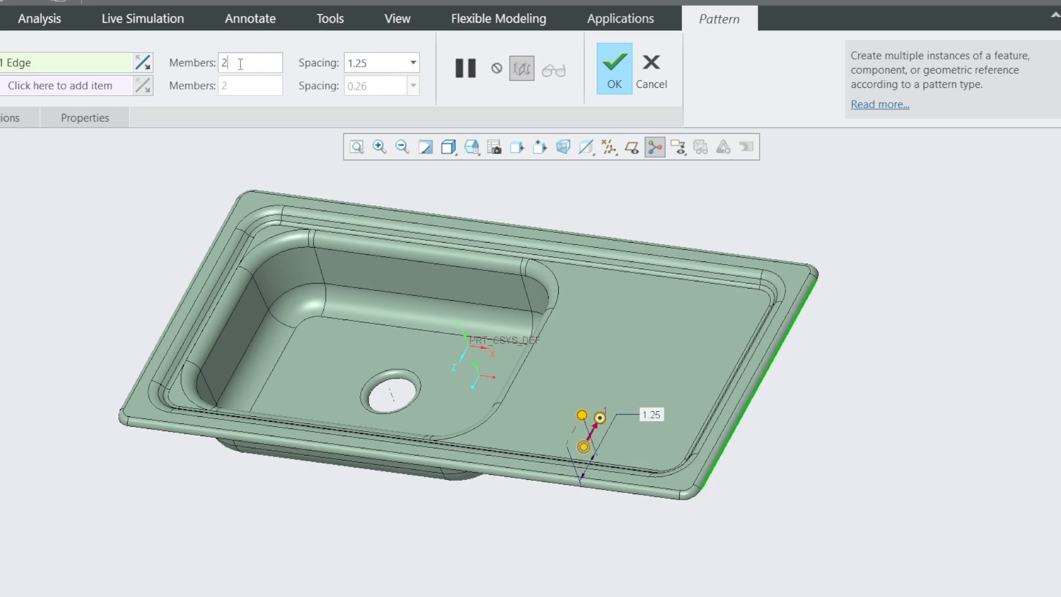
pyautogui.press('BackSpace')
pyautogui.write('6')
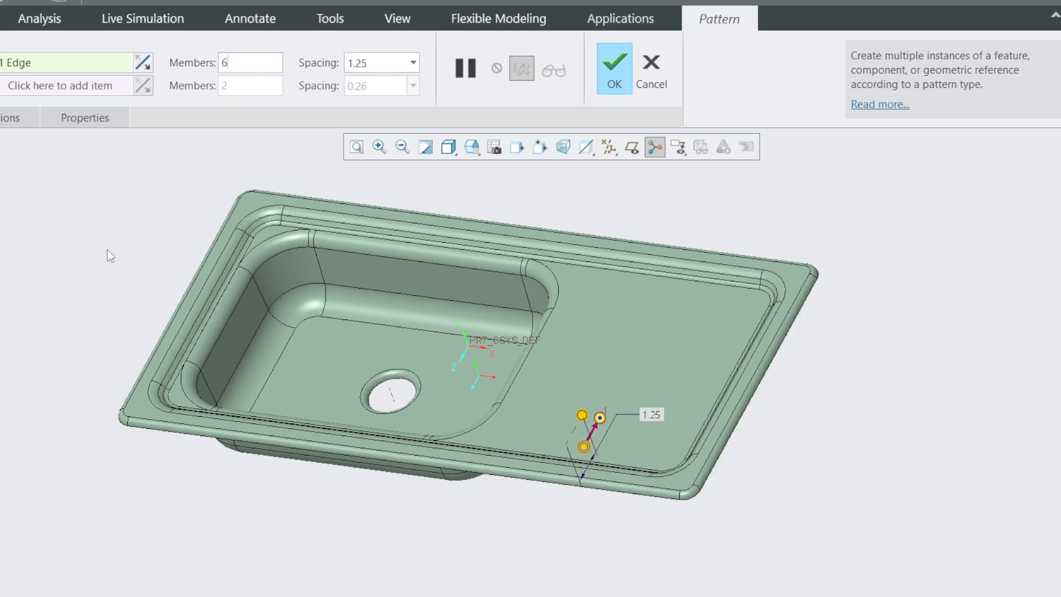
pyautogui.press('Return')
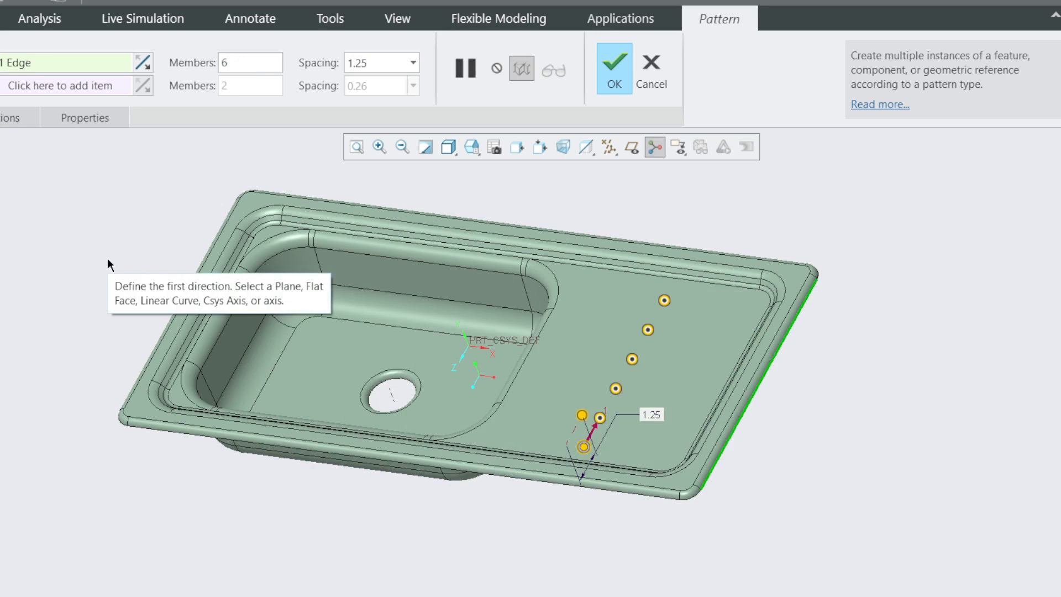
pyautogui.click(613, 72)
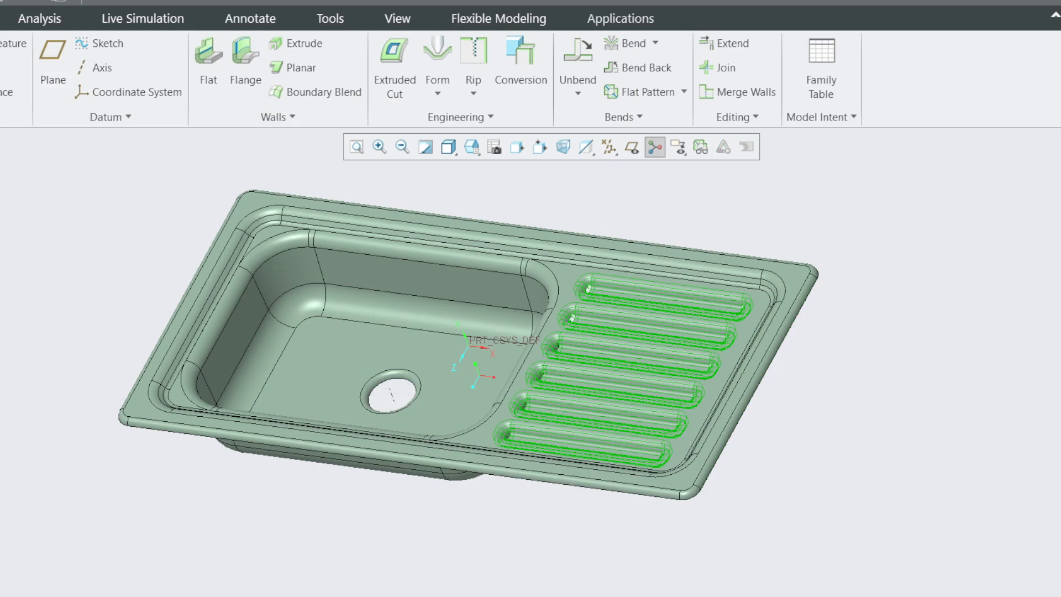
pyautogui.click(807, 234)
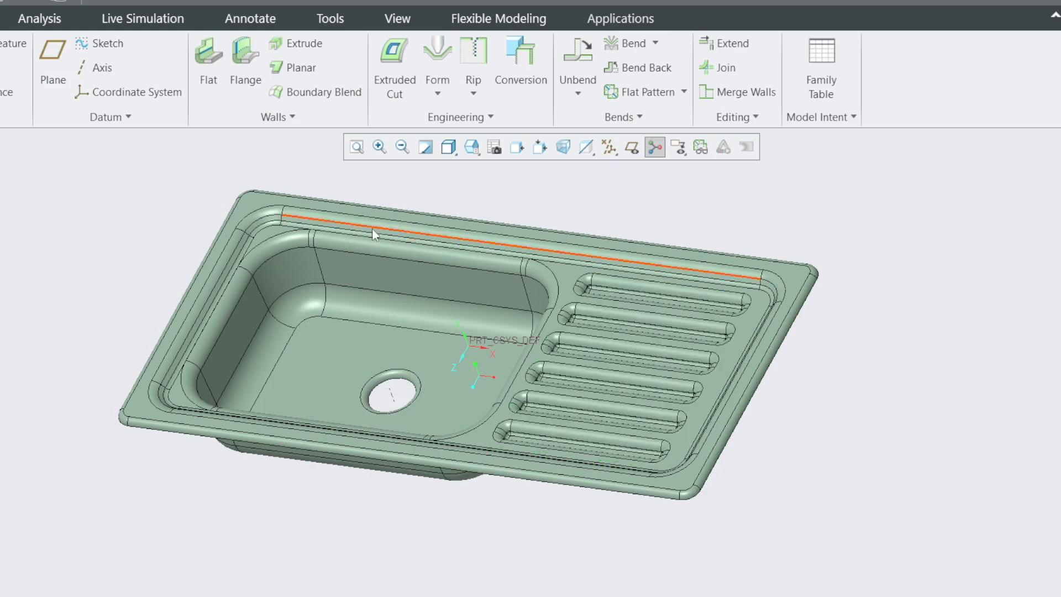
# Apply the gold-coloured metal appearance from std-metals.dmt to the whole sink part
pyautogui.scroll(1, 273, 163)
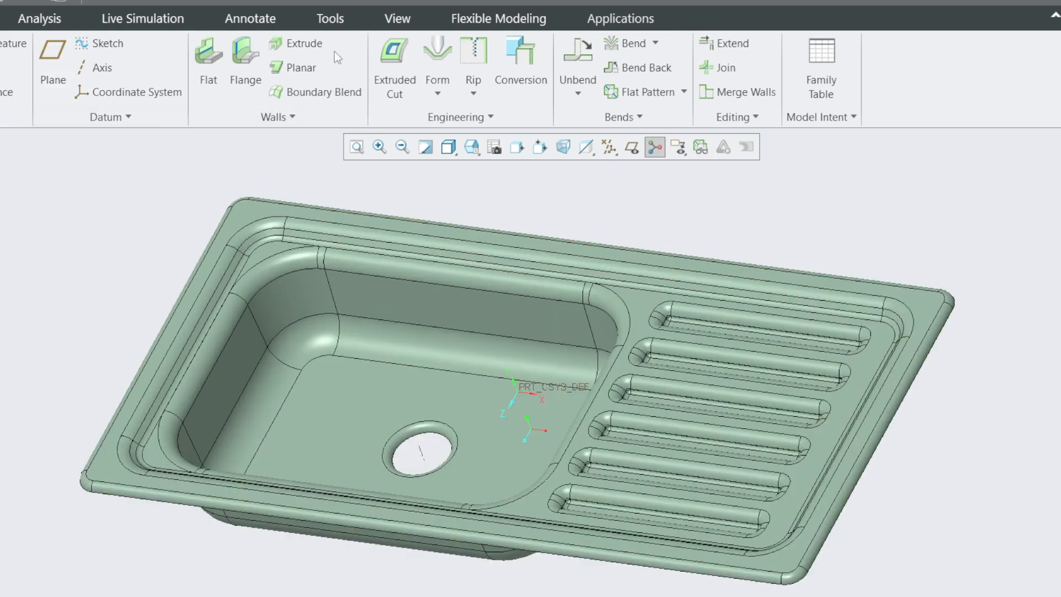
pyautogui.click(397, 18)
pyautogui.click(2, 61)
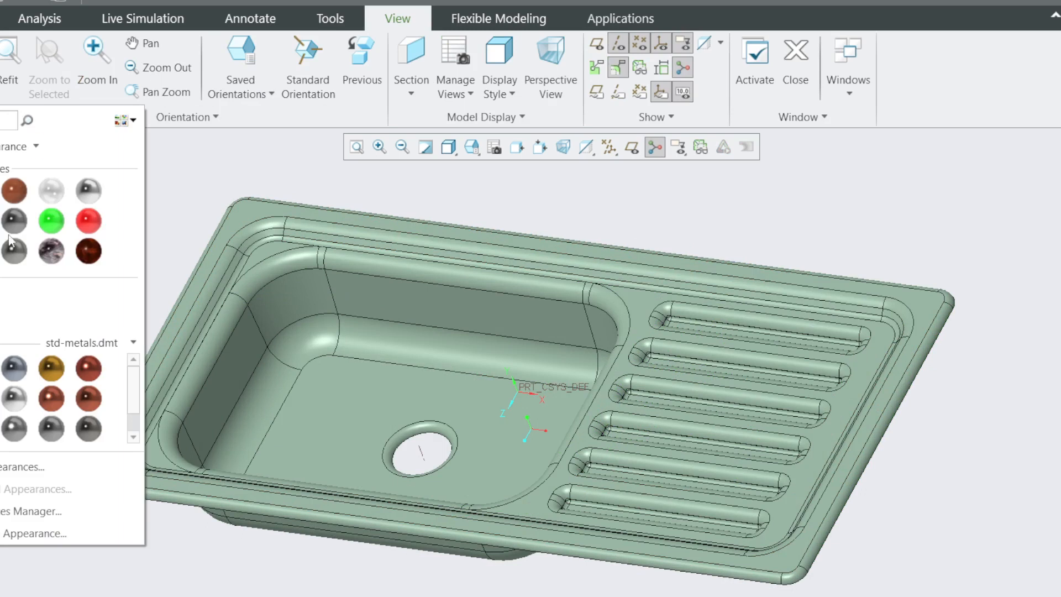
pyautogui.click(52, 369)
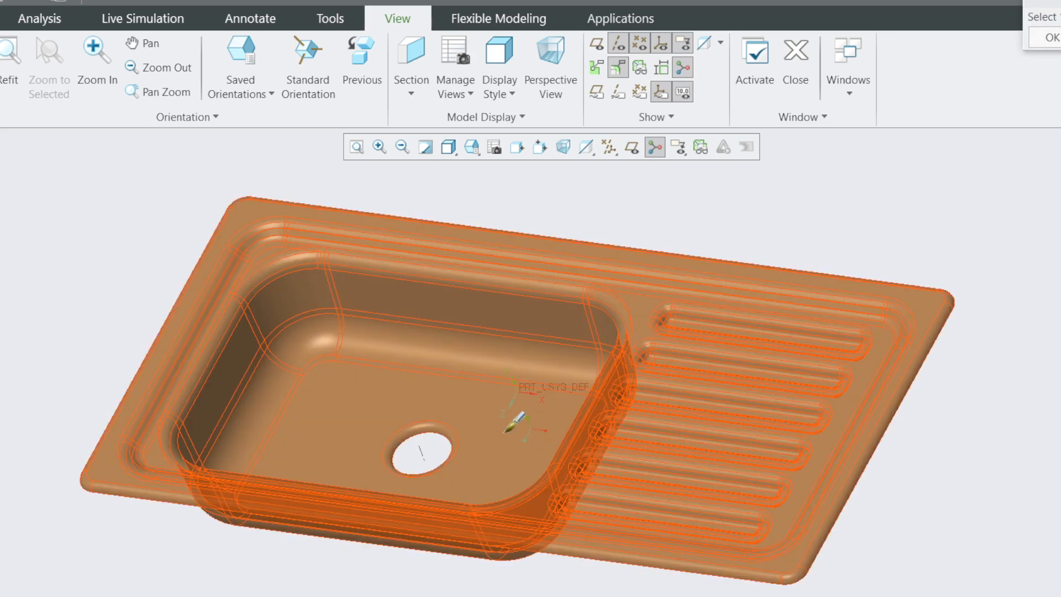
pyautogui.click(504, 428)
pyautogui.middleClick(504, 428)
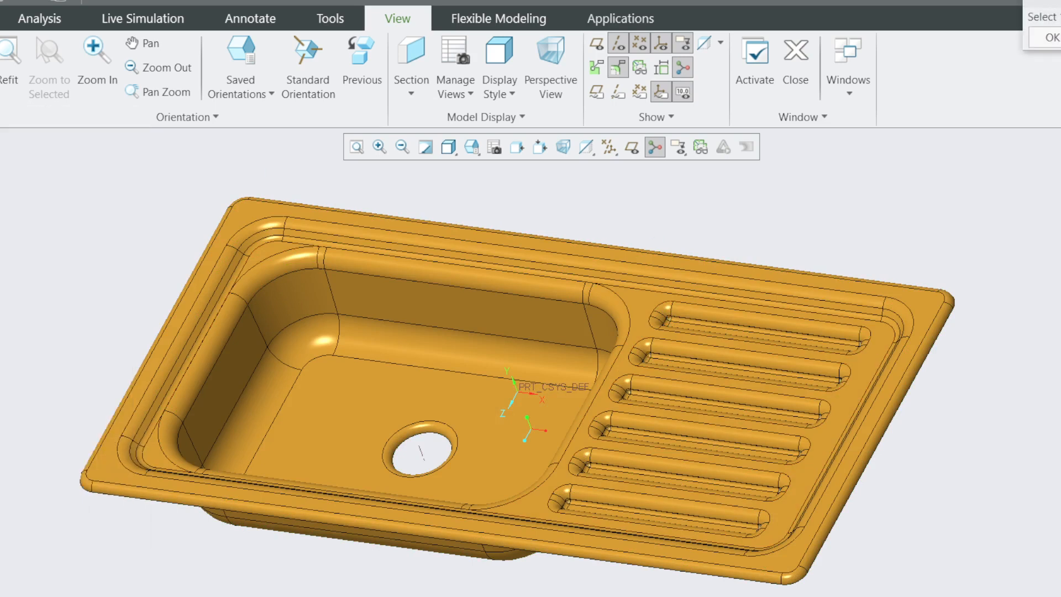
# Apply a white appearance to the flat drainboard surface around the grooves
pyautogui.click(638, 320)
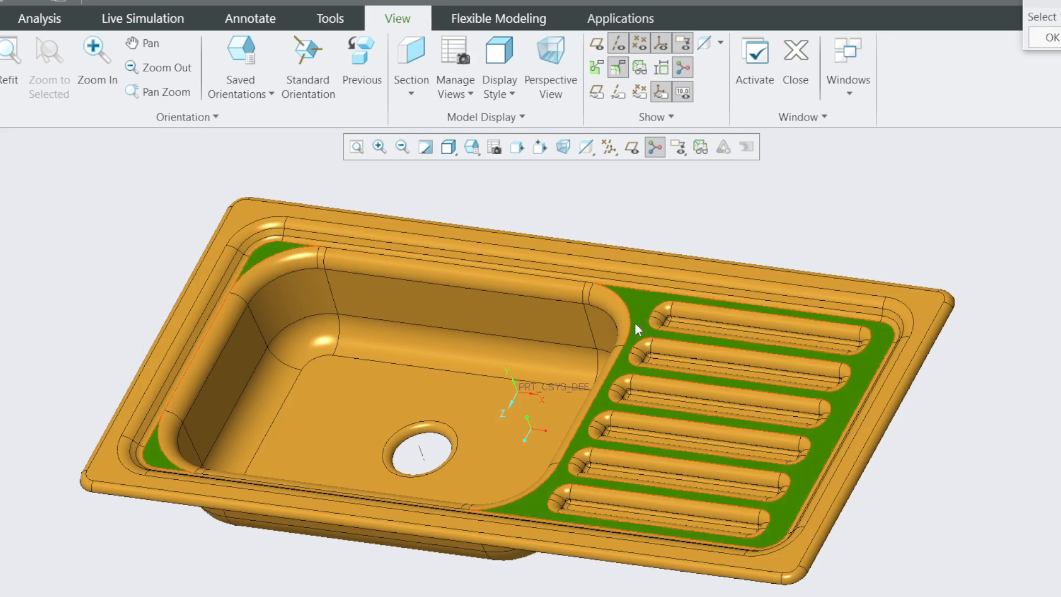
pyautogui.middleClick(640, 318)
pyautogui.moveTo(570, 320); pyautogui.dragTo(517, 383, button='middle')
pyautogui.click(513, 378)
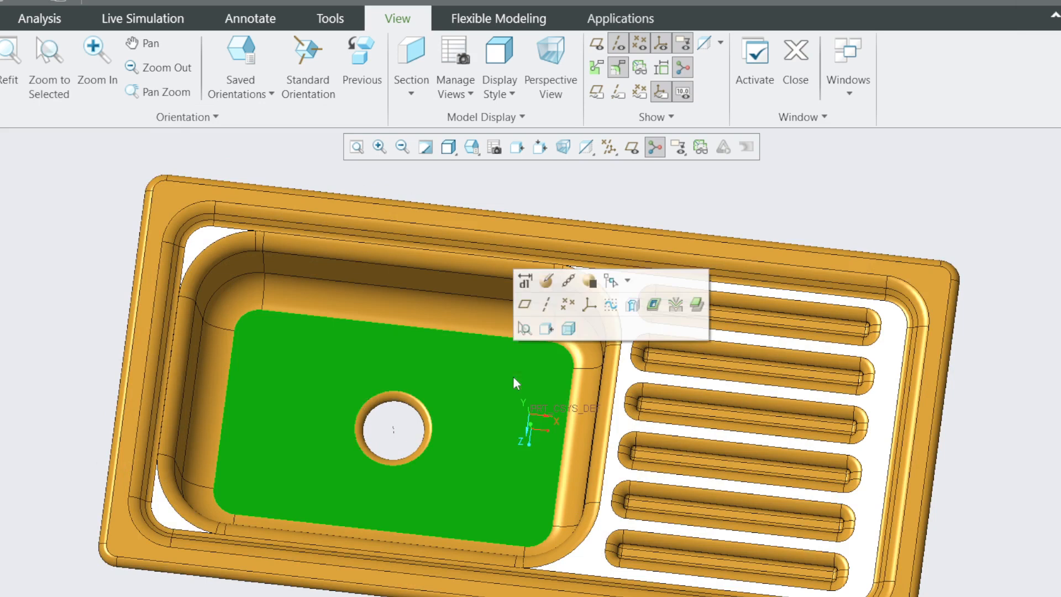
pyautogui.click(58, 184)
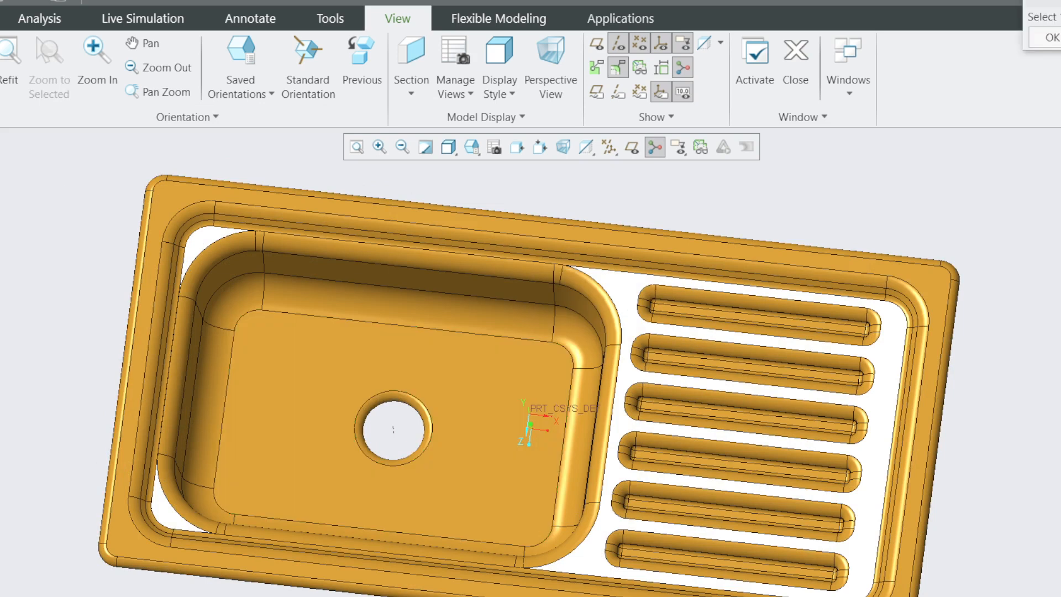
pyautogui.middleClick(495, 382)
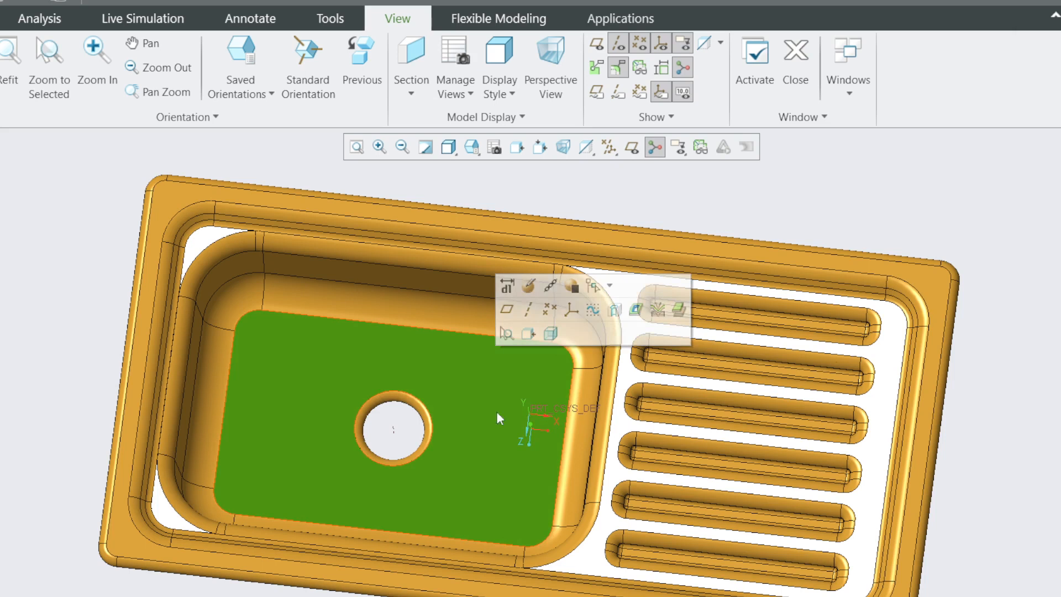
pyautogui.click(1025, 417)
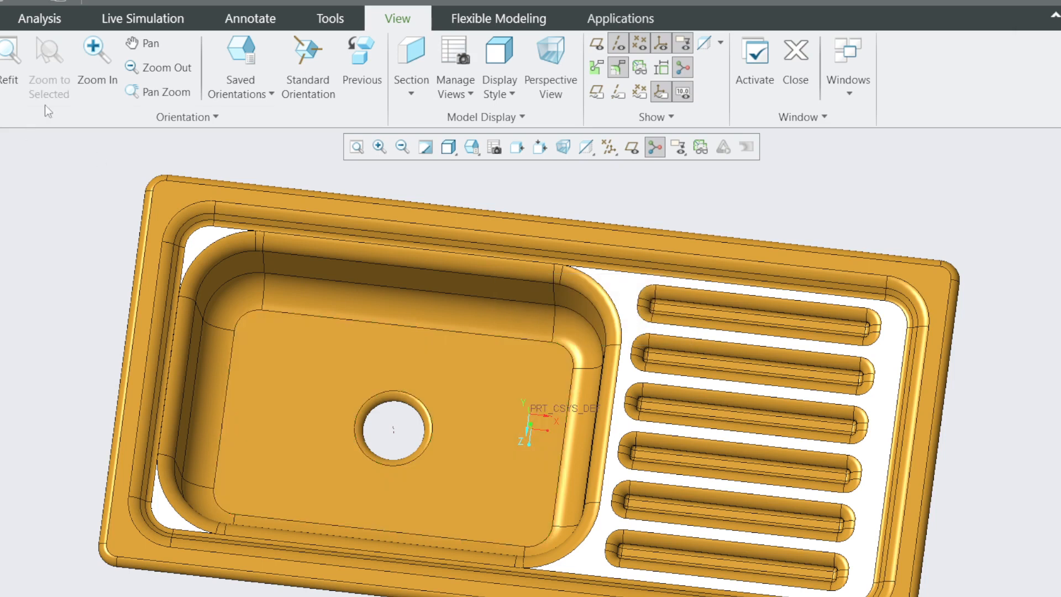
# Apply the same white appearance to the basin's flat floor around the drain hole
pyautogui.click(3, 83)
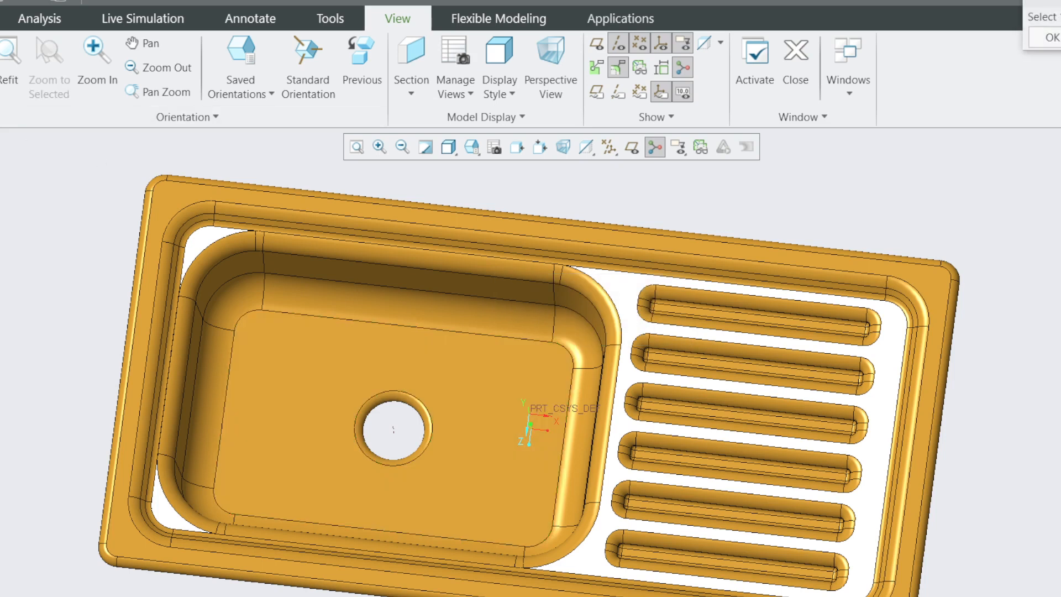
pyautogui.click(489, 377)
pyautogui.middleClick(487, 378)
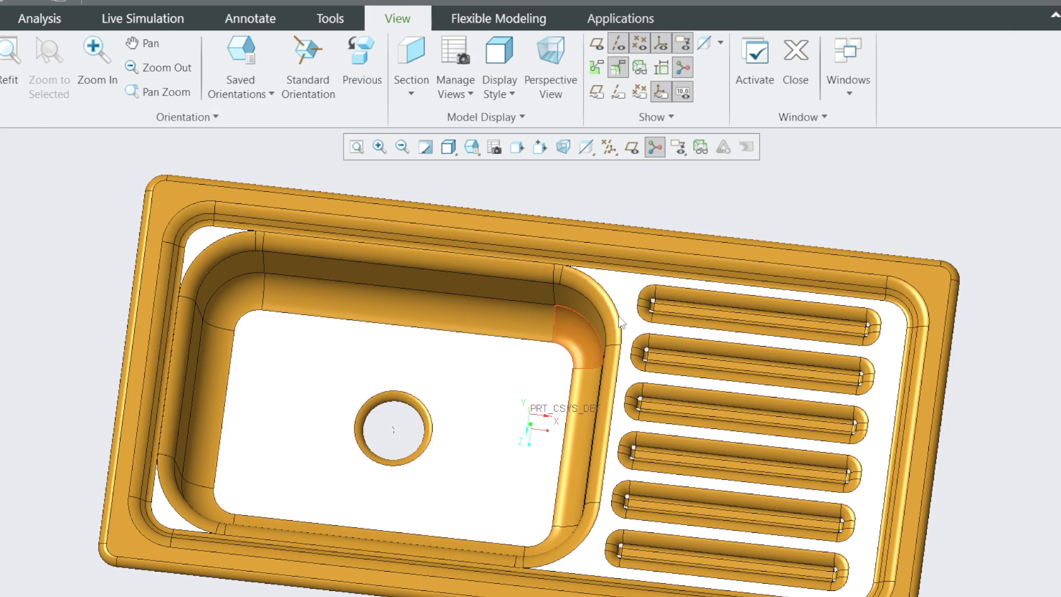
# Inspect the coloured sink from several angles, check the reference drawing in Snipping Tool, and minimize the drawing
pyautogui.moveTo(618, 557); pyautogui.dragTo(605, 532, button='middle')
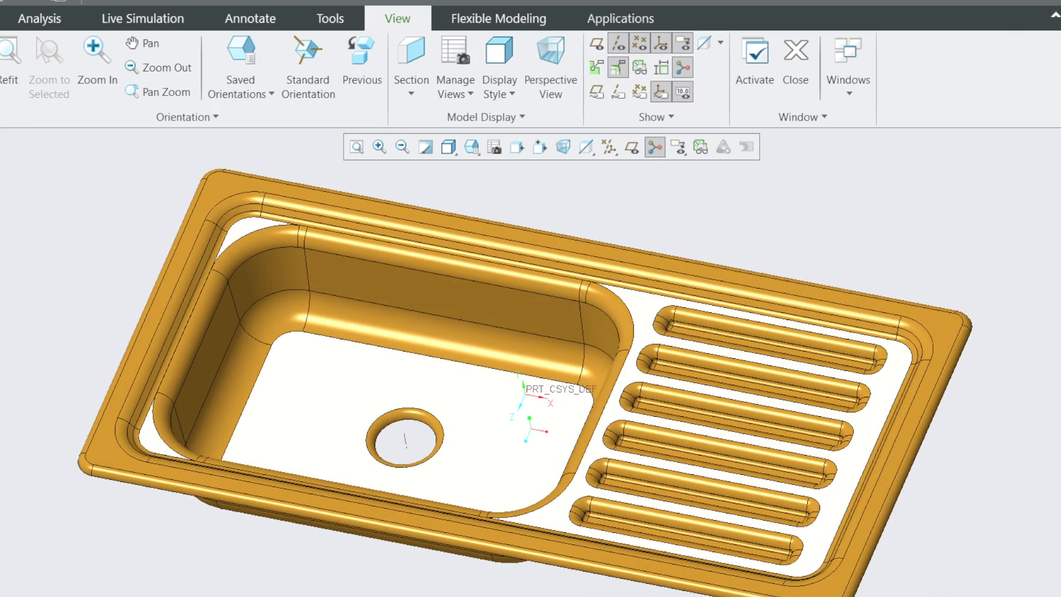
pyautogui.scroll(-1, 1020, 476)
pyautogui.scroll(1, 1020, 476)
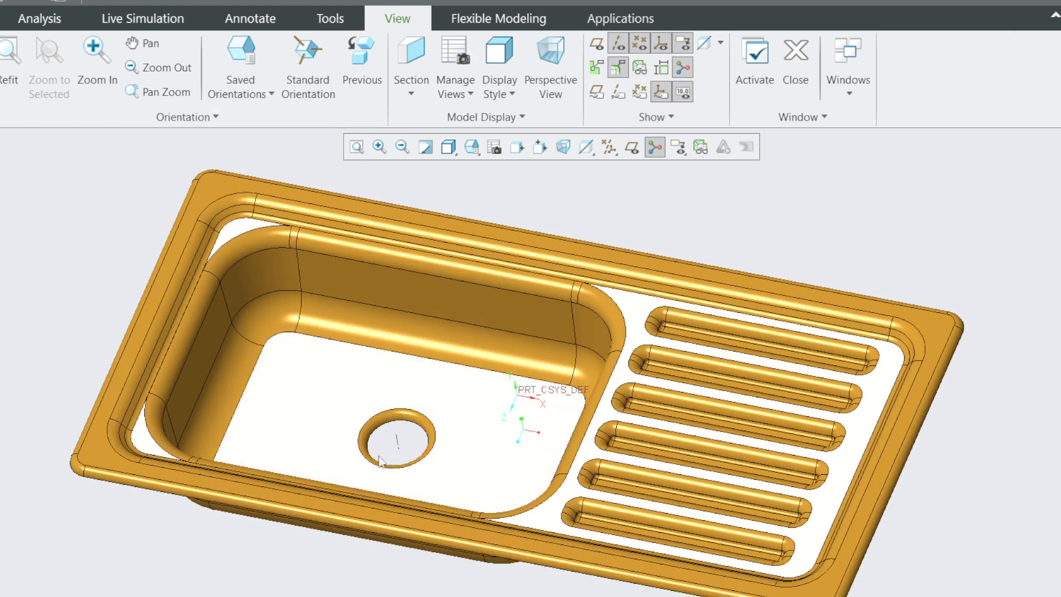
pyautogui.moveTo(367, 445)
pyautogui.mouseDown(button='middle')
pyautogui.moveTo(356, 374)
pyautogui.moveTo(408, 409)
pyautogui.moveTo(398, 436)
pyautogui.moveTo(433, 455)
pyautogui.moveTo(396, 436)
pyautogui.moveTo(395, 414)
pyautogui.moveTo(433, 416)
pyautogui.moveTo(426, 426)
pyautogui.mouseUp(button='middle')
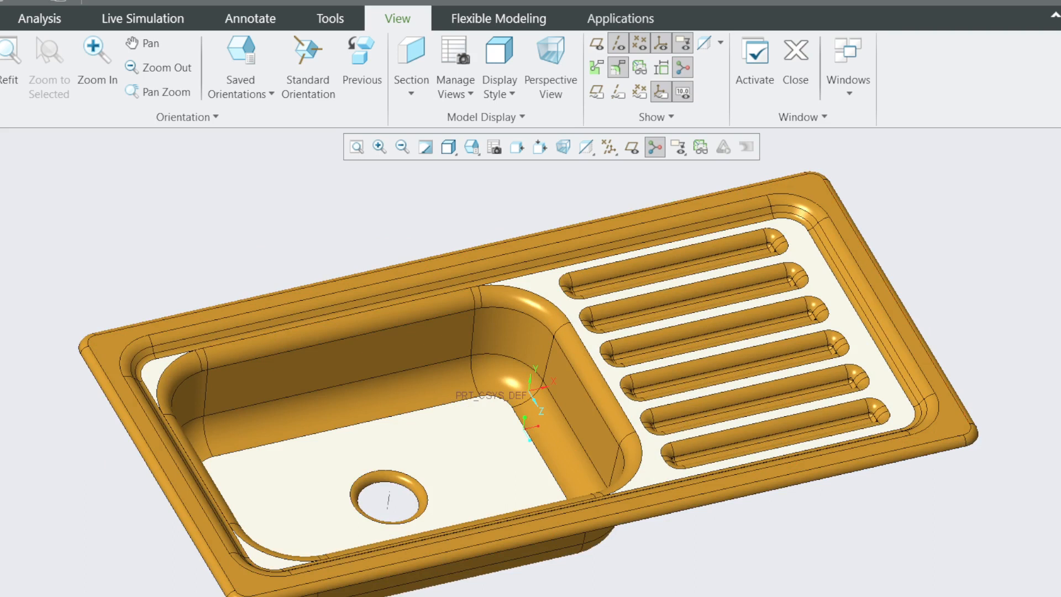
pyautogui.hotkey('alt', 'Tab')
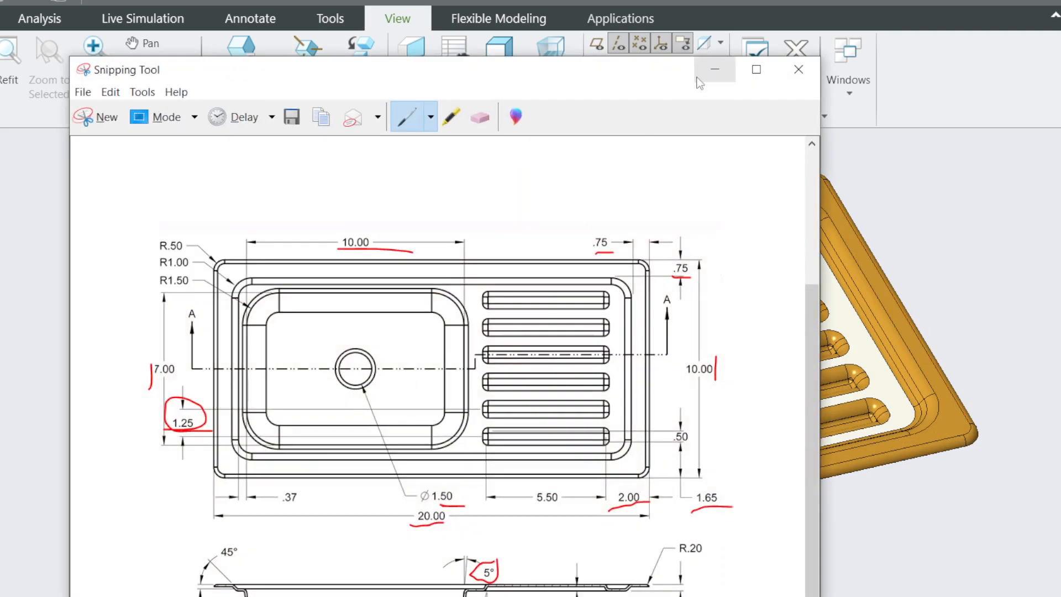
pyautogui.click(714, 69)
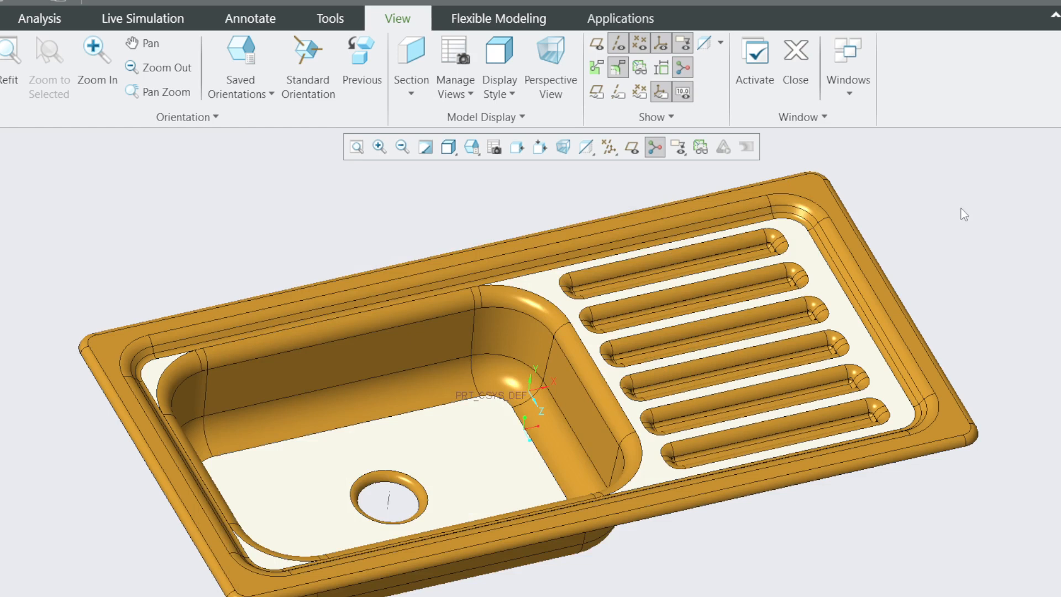